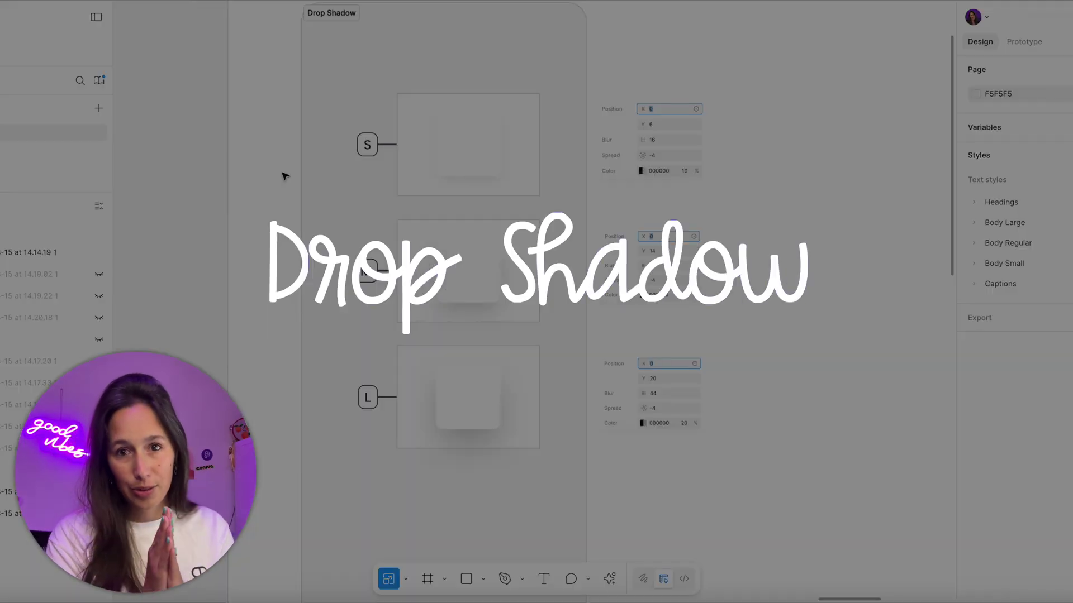
# Open the drop shadow settings of the white square in the S example and place them beside that example
pyautogui.scroll(2, 671, 182)
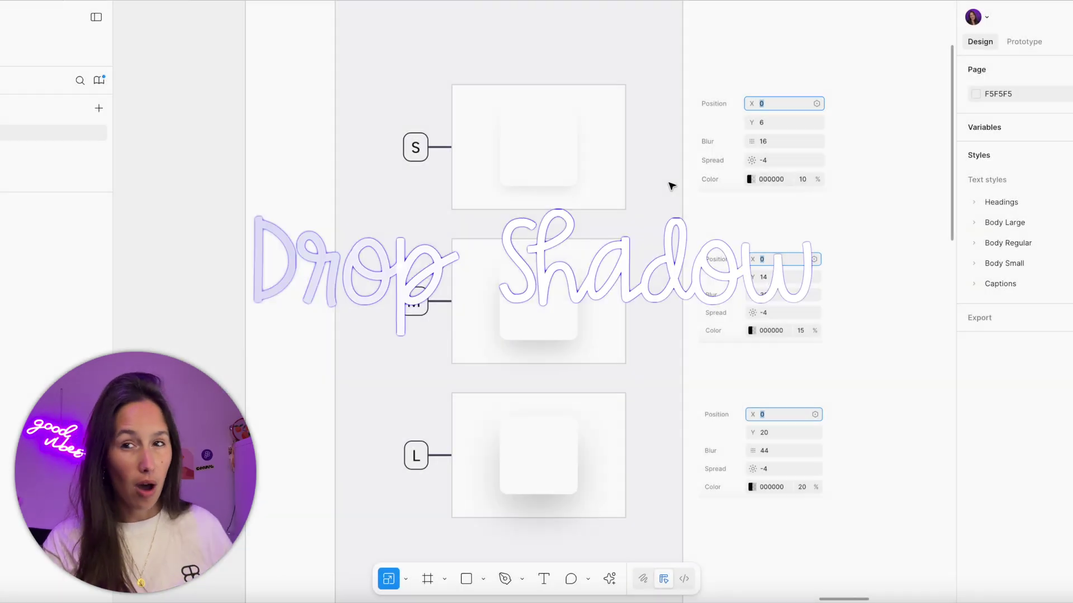
pyautogui.click(535, 128)
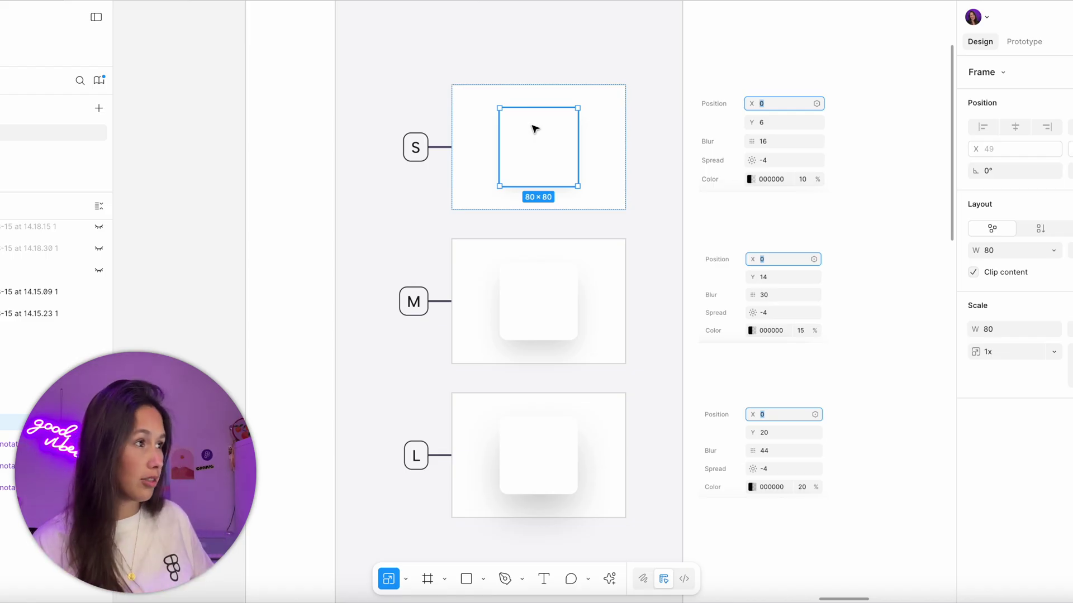
pyautogui.click(719, 223)
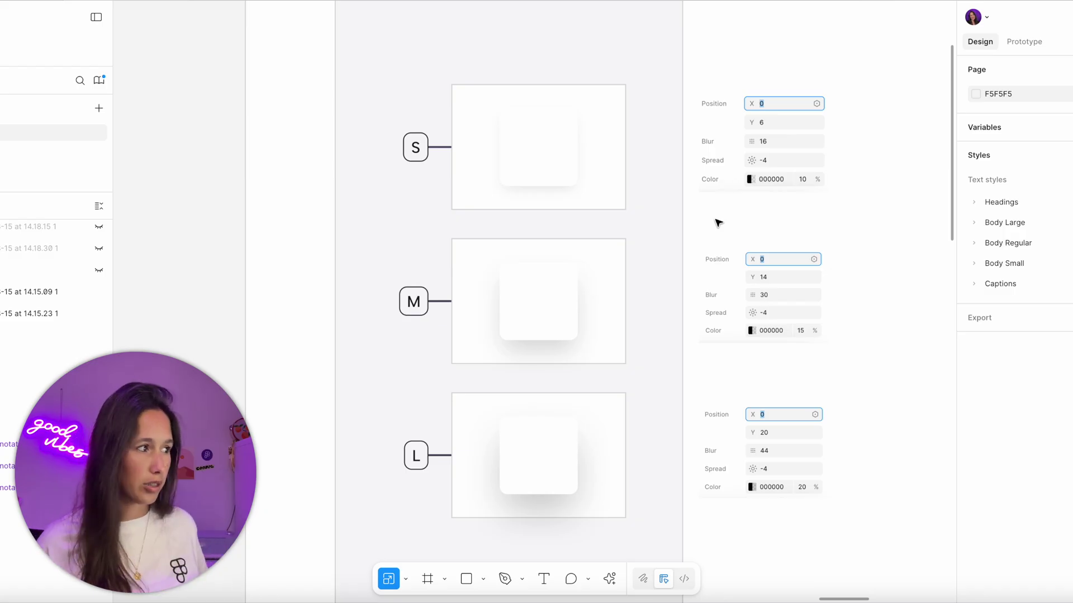
pyautogui.click(542, 169)
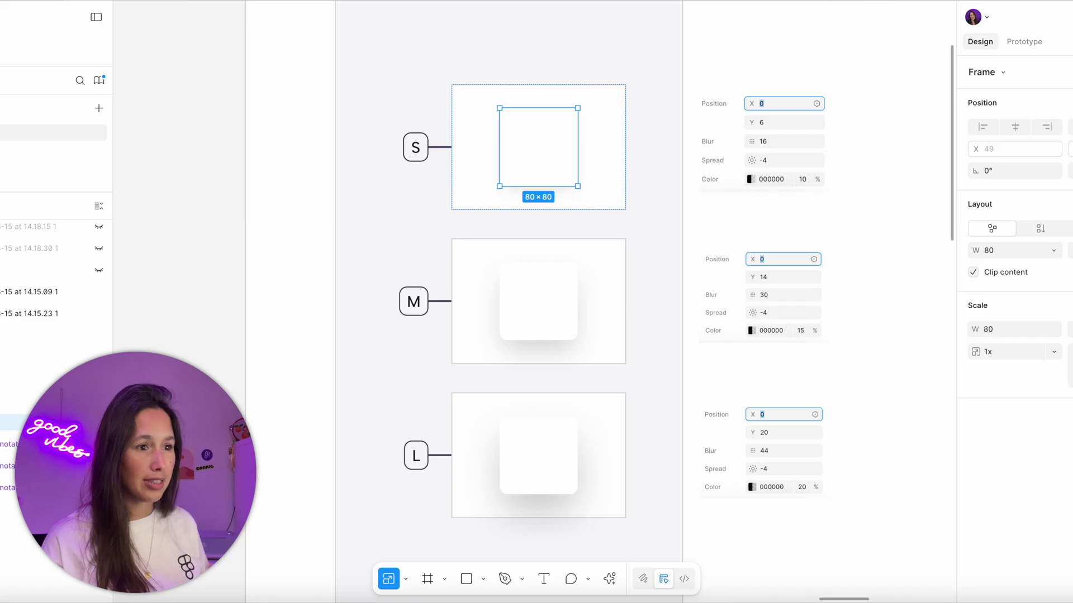
pyautogui.hscroll(-5, 676, 317)
pyautogui.click(976, 473)
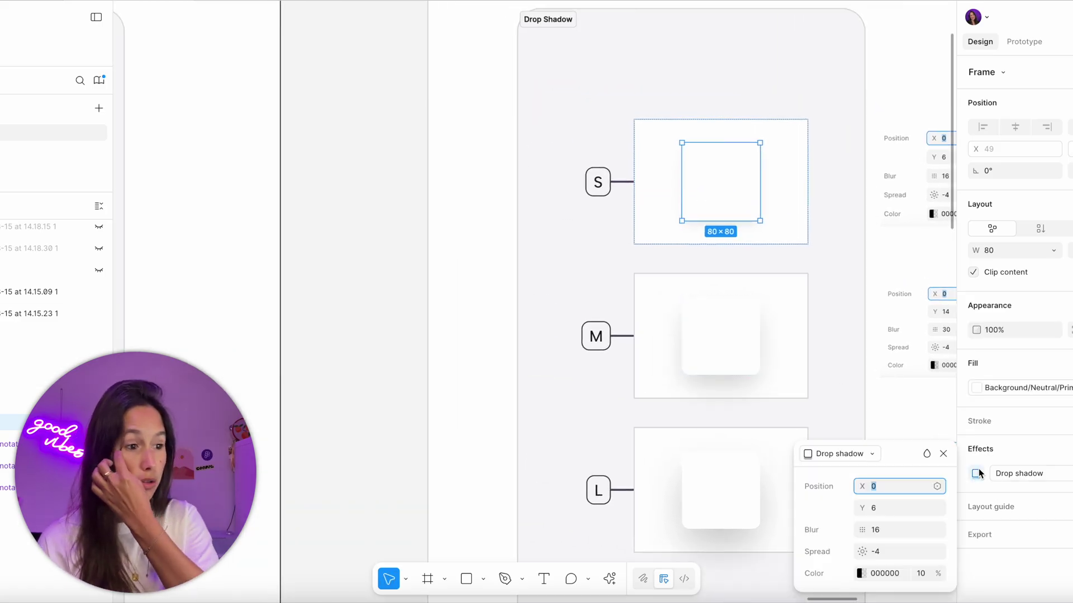
pyautogui.moveTo(896, 457)
pyautogui.mouseDown()
pyautogui.moveTo(941, 136)
pyautogui.moveTo(917, 127)
pyautogui.mouseUp()
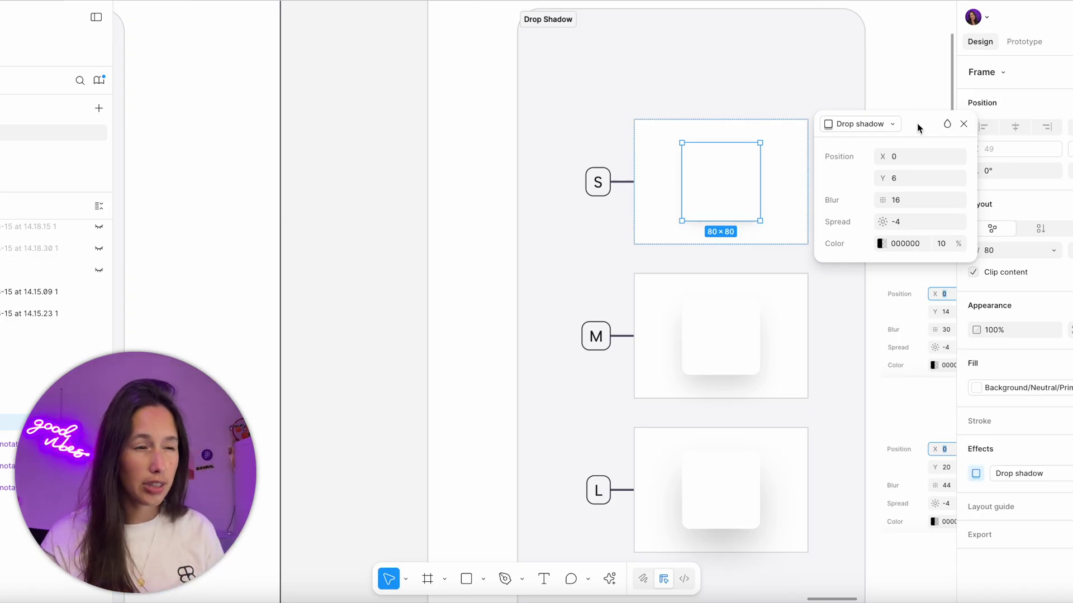
# Set the S square's shadow opacity to 100%
pyautogui.click(949, 244)
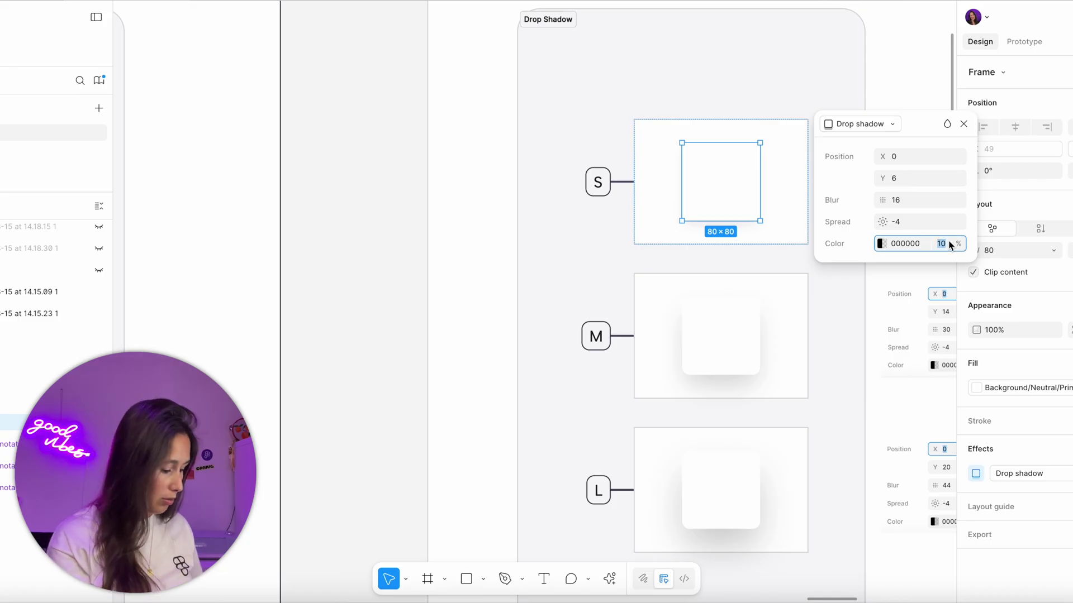
pyautogui.write('100')
pyautogui.press('Return')
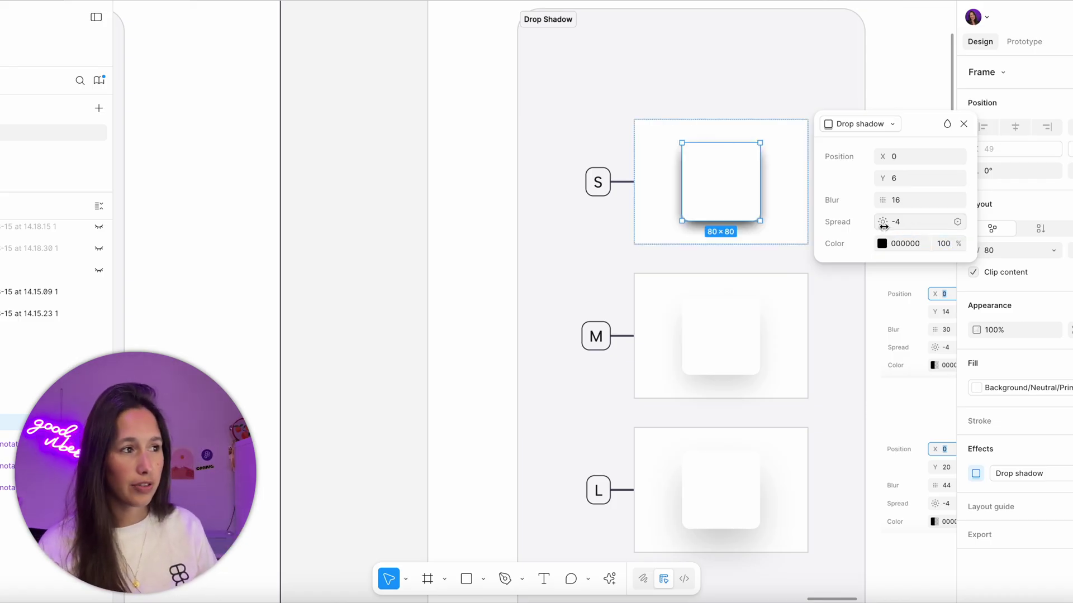
# Try negative spread values of -20 and -10 on the S square's drop shadow
pyautogui.click(904, 224)
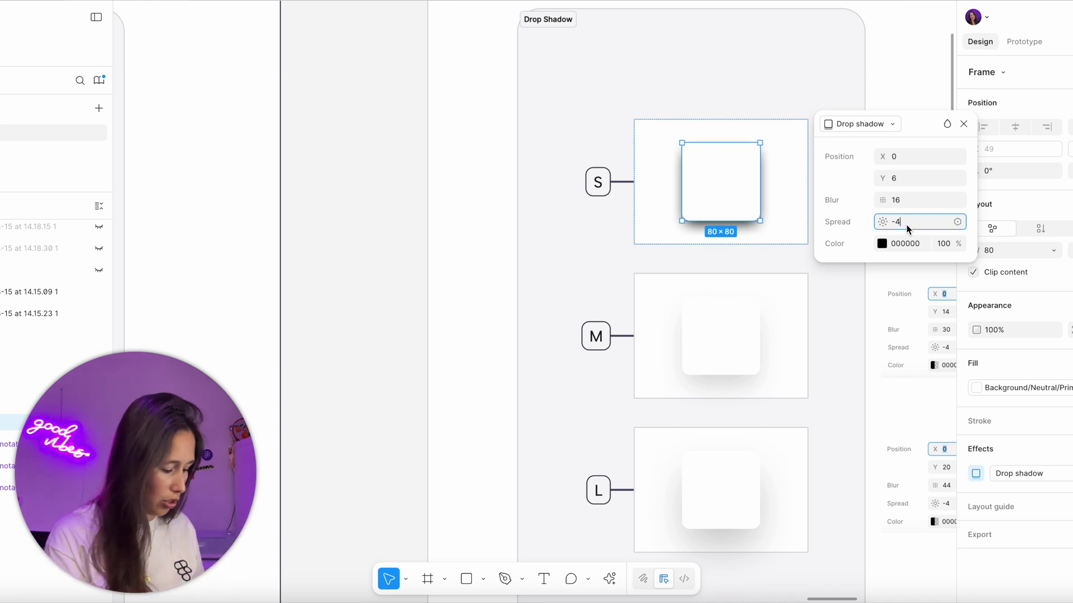
pyautogui.press('BackSpace')
pyautogui.press('BackSpace')
pyautogui.write('-20')
pyautogui.press('Return')
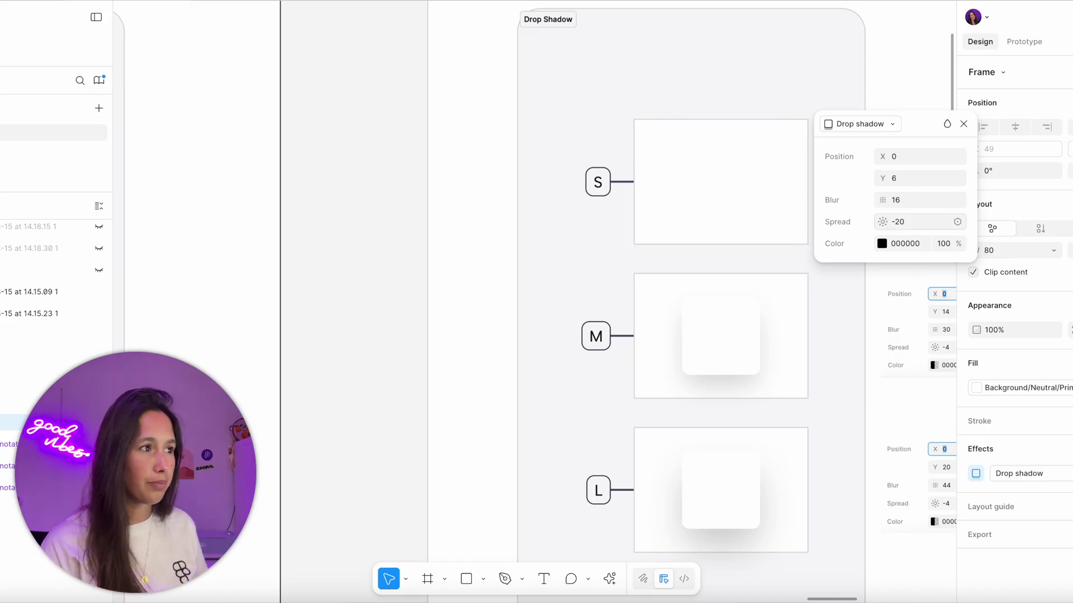
pyautogui.click(906, 224)
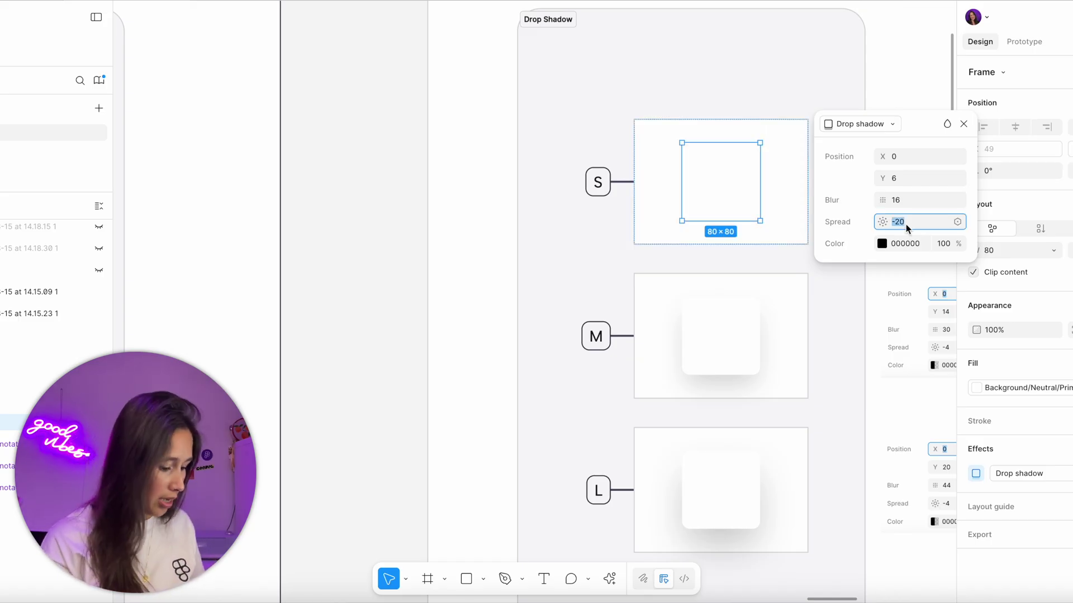
pyautogui.write('-10')
pyautogui.press('Return')
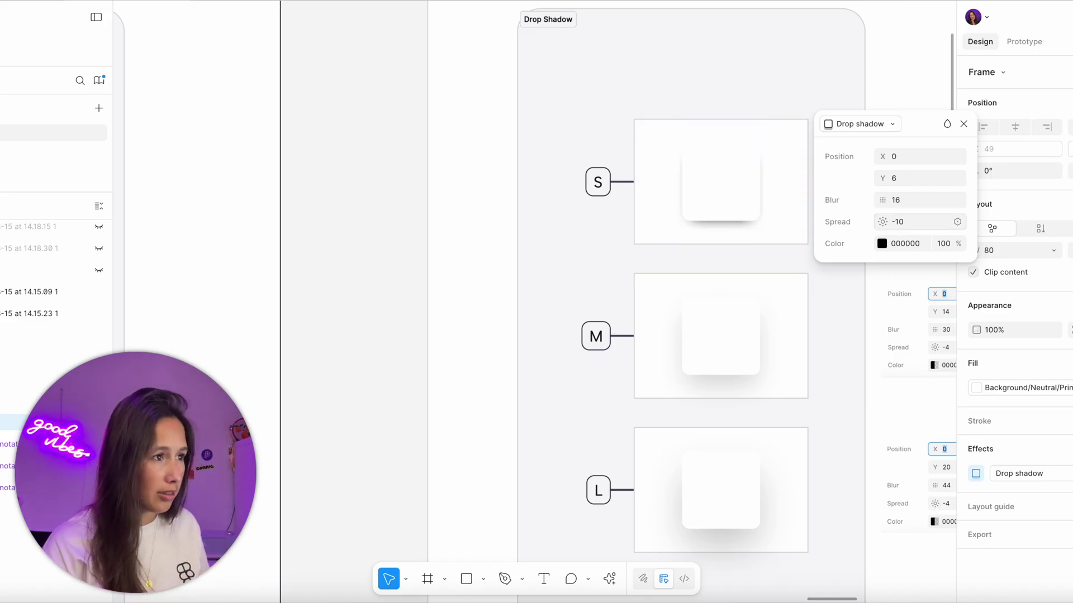
# Try positive spread values of 40 and 10 on the S square's drop shadow
pyautogui.click(906, 224)
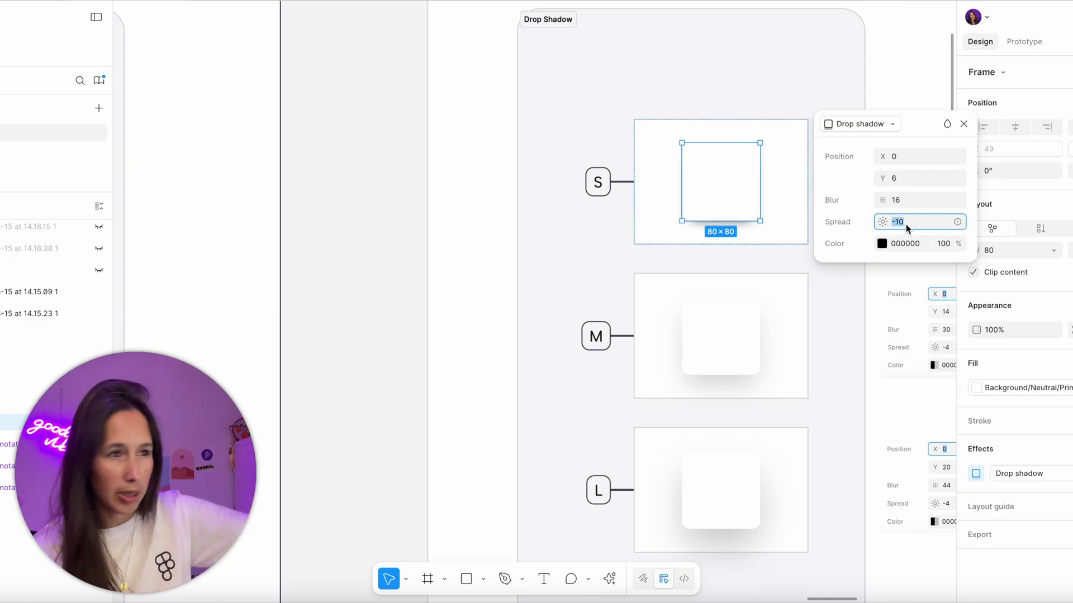
pyautogui.write('40')
pyautogui.press('Return')
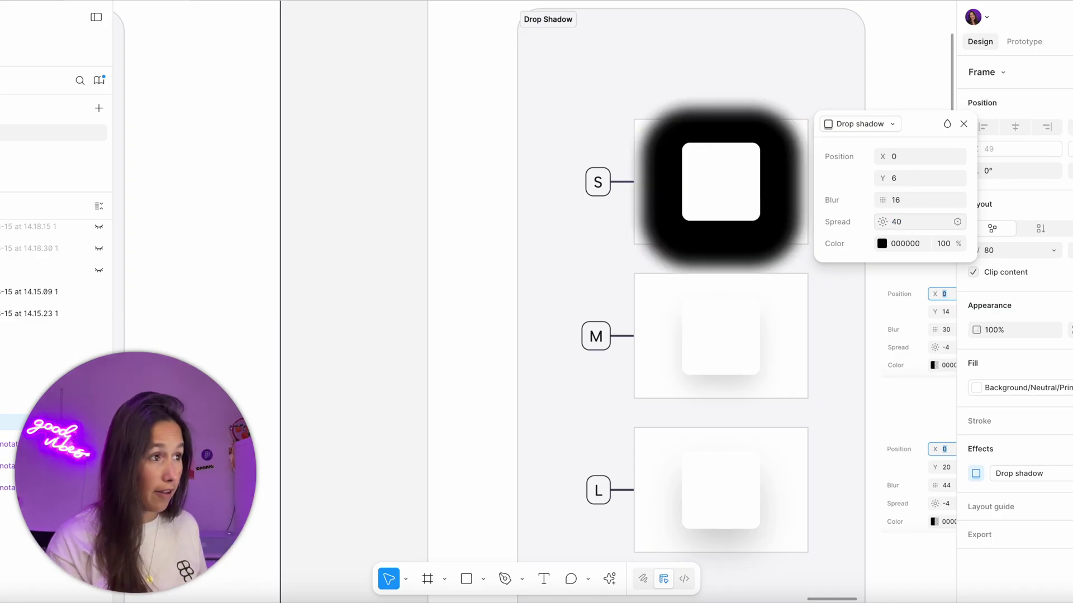
pyautogui.click(907, 224)
pyautogui.write('10')
pyautogui.press('Return')
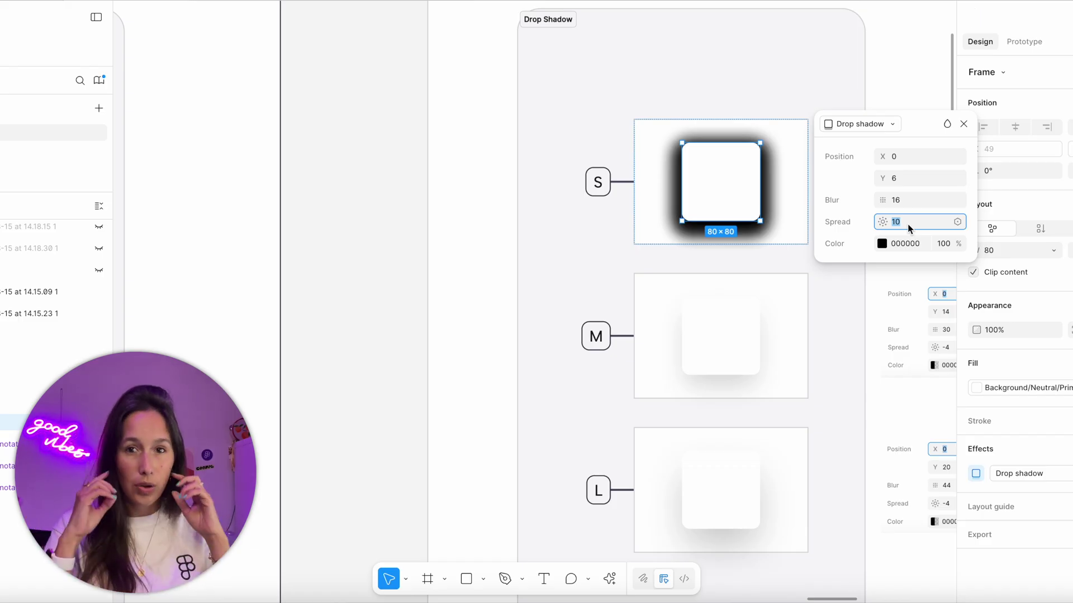
# Set the spread of the S square's drop shadow to -4
pyautogui.write('-')
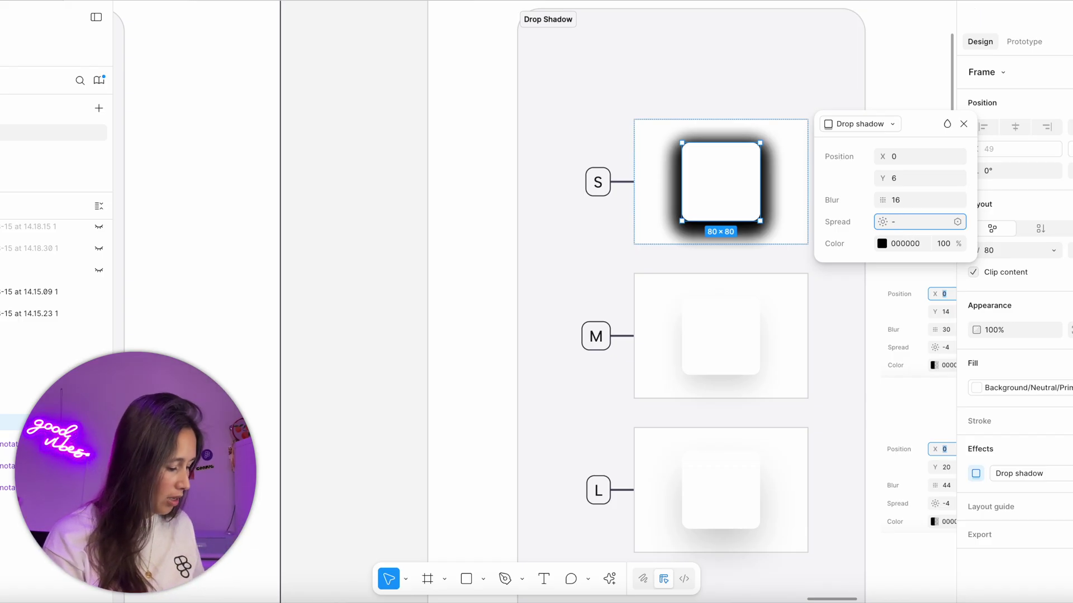
pyautogui.write('4')
pyautogui.press('Return')
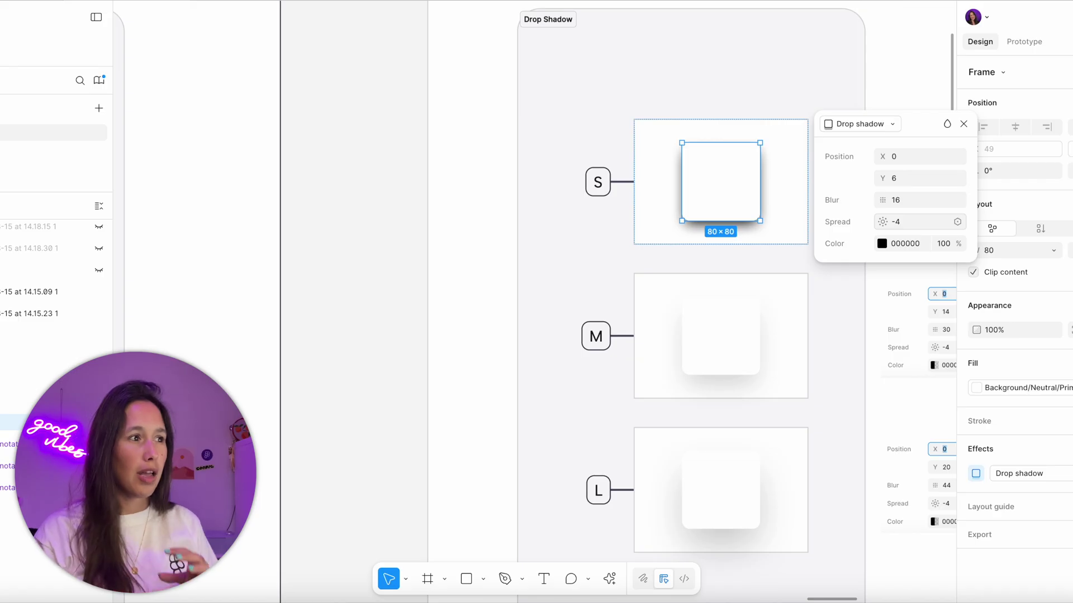
# Try a spread of 2 on the S square's drop shadow, then set it back to -4
pyautogui.click(931, 226)
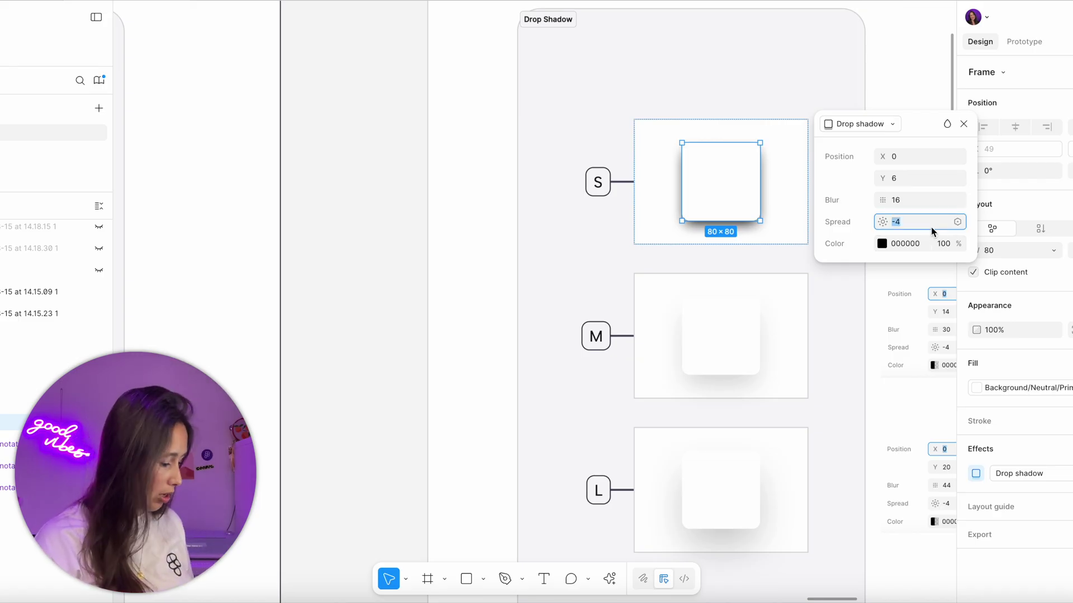
pyautogui.write('2')
pyautogui.press('Return')
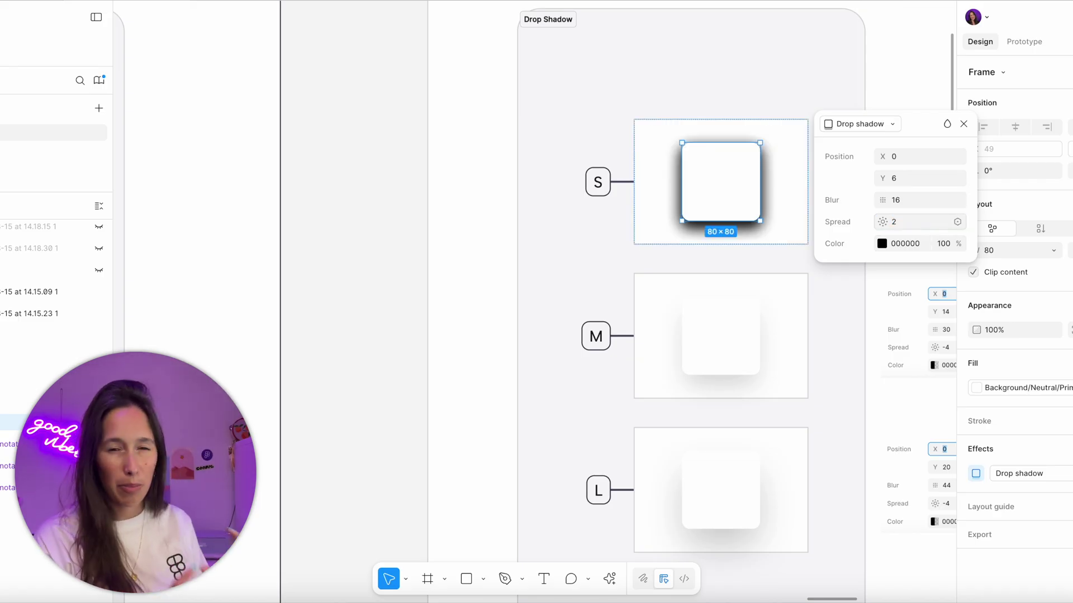
pyautogui.click(931, 227)
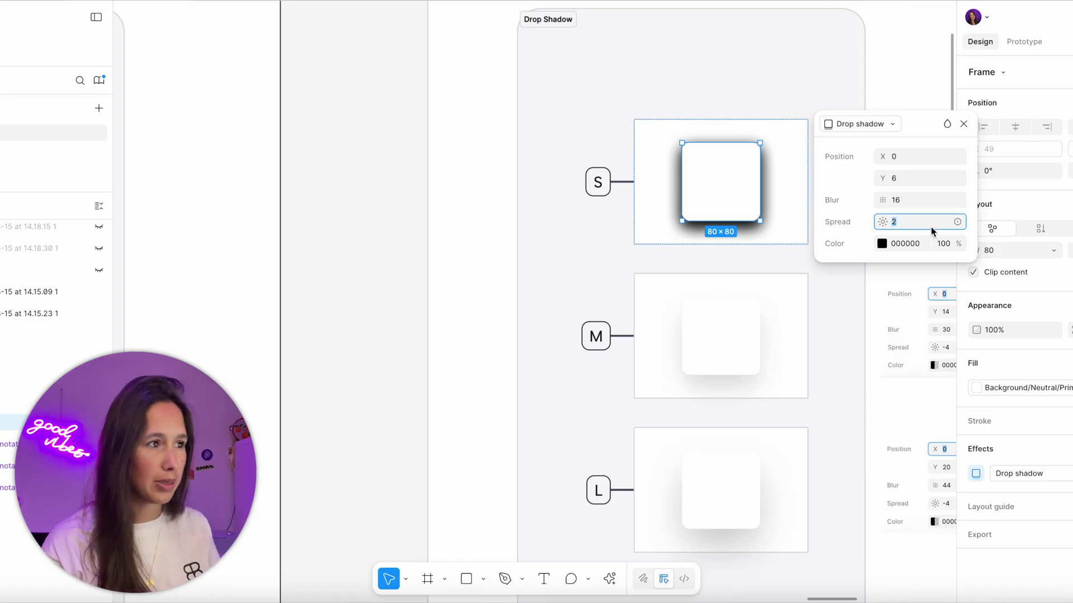
pyautogui.write('-4')
pyautogui.press('Return')
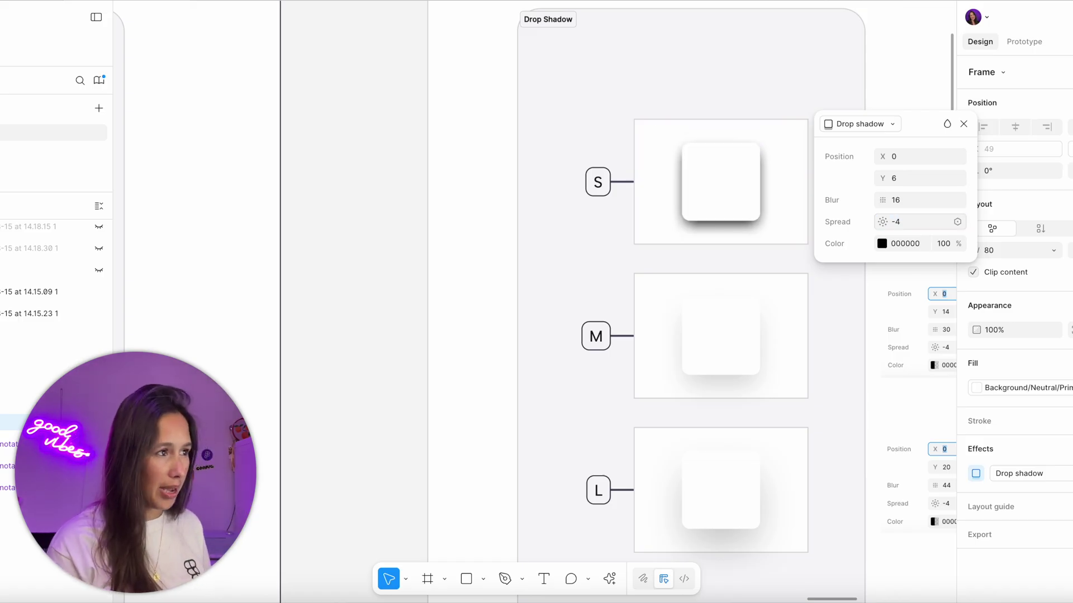
# Set the opacity of the S square's drop shadow to 10%
pyautogui.hscroll(5, 614, 302)
pyautogui.scroll(-1, 615, 302)
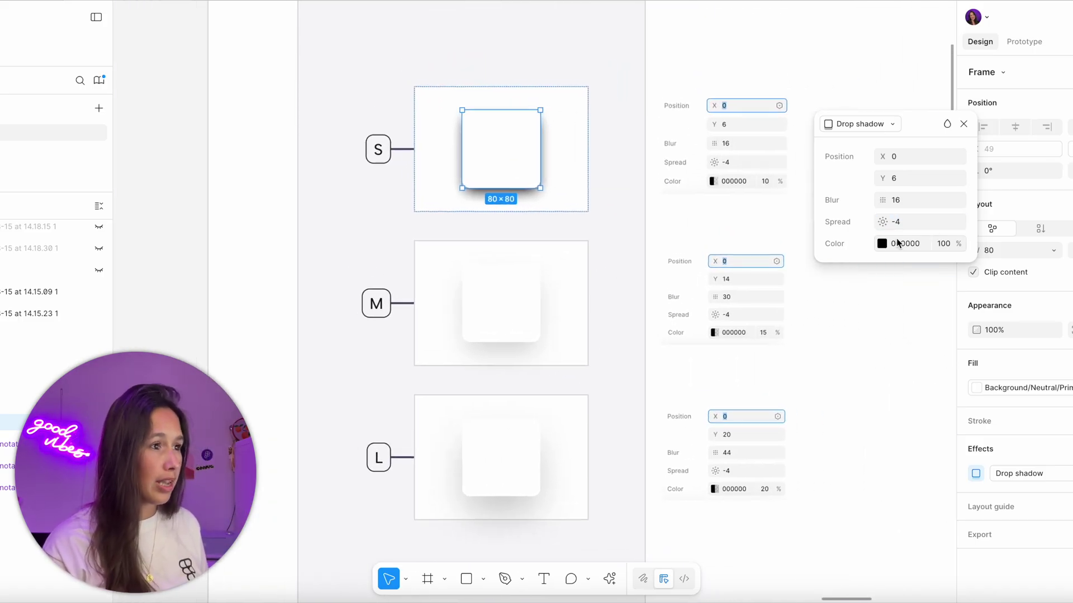
pyautogui.click(954, 247)
pyautogui.write('10')
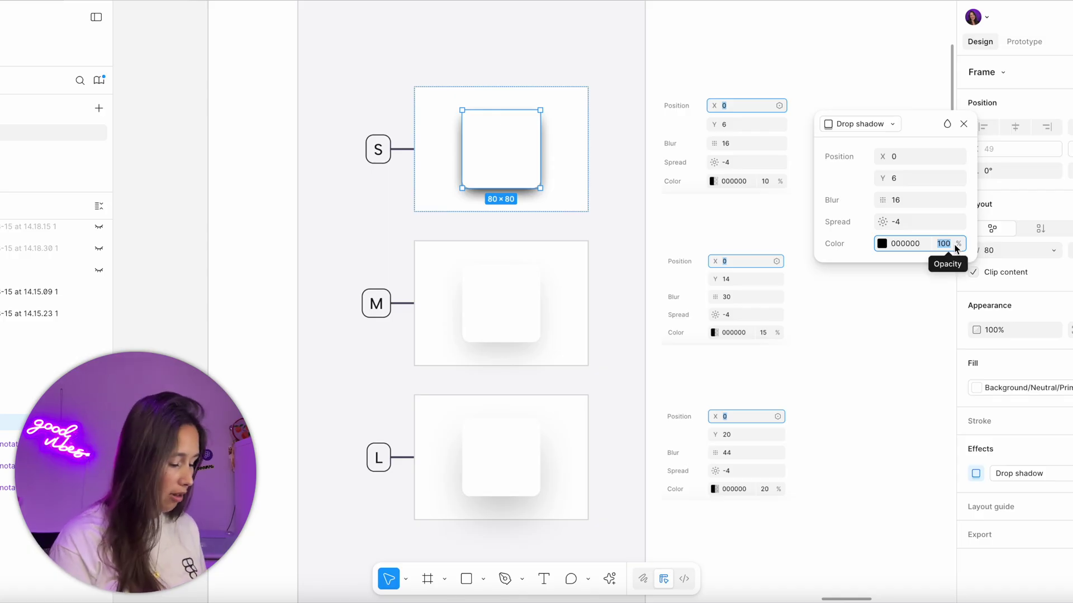
pyautogui.press('Return')
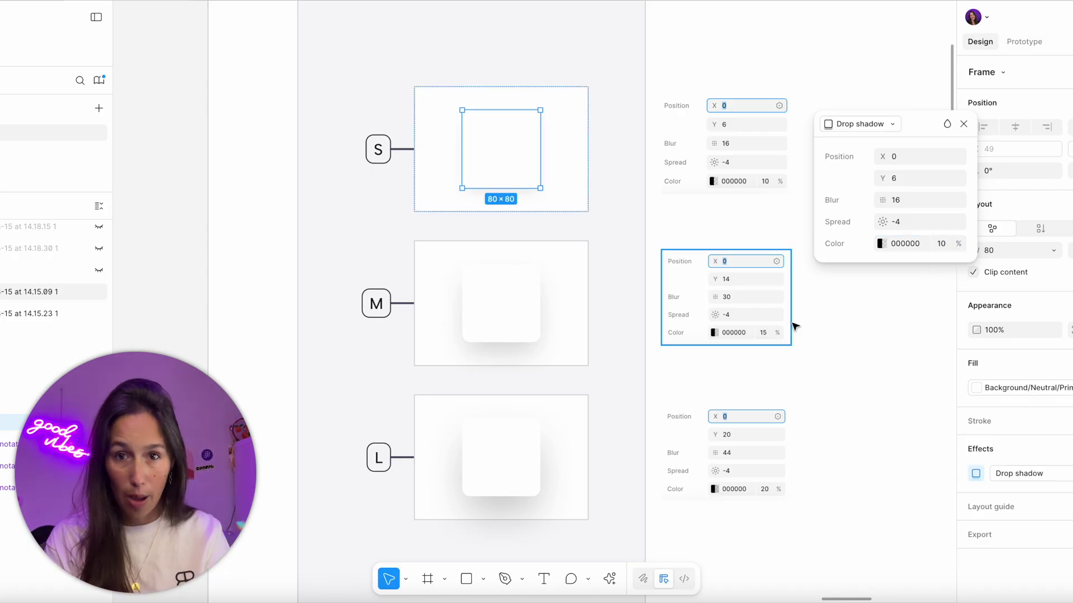
# Open the drop shadow settings of the L square and set the shadow opacity to 50%
pyautogui.click(537, 429)
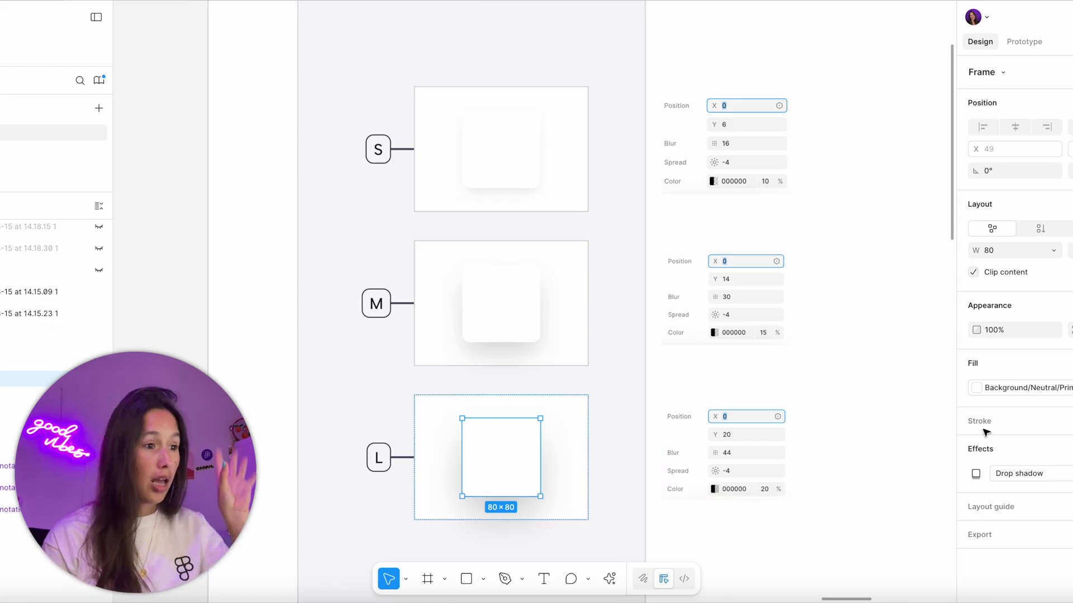
pyautogui.click(975, 474)
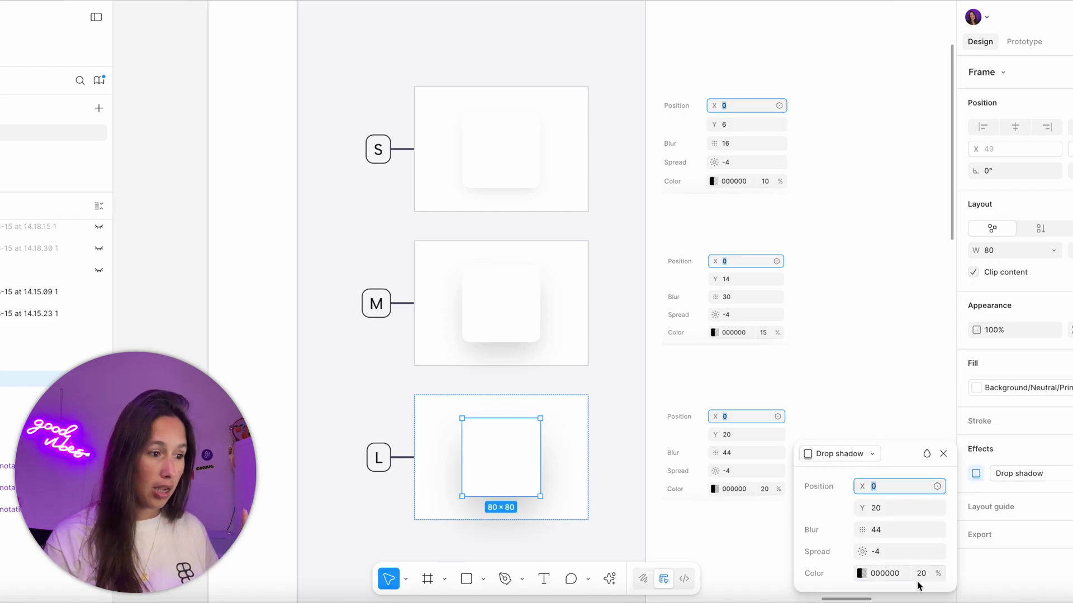
pyautogui.click(919, 575)
pyautogui.write('5')
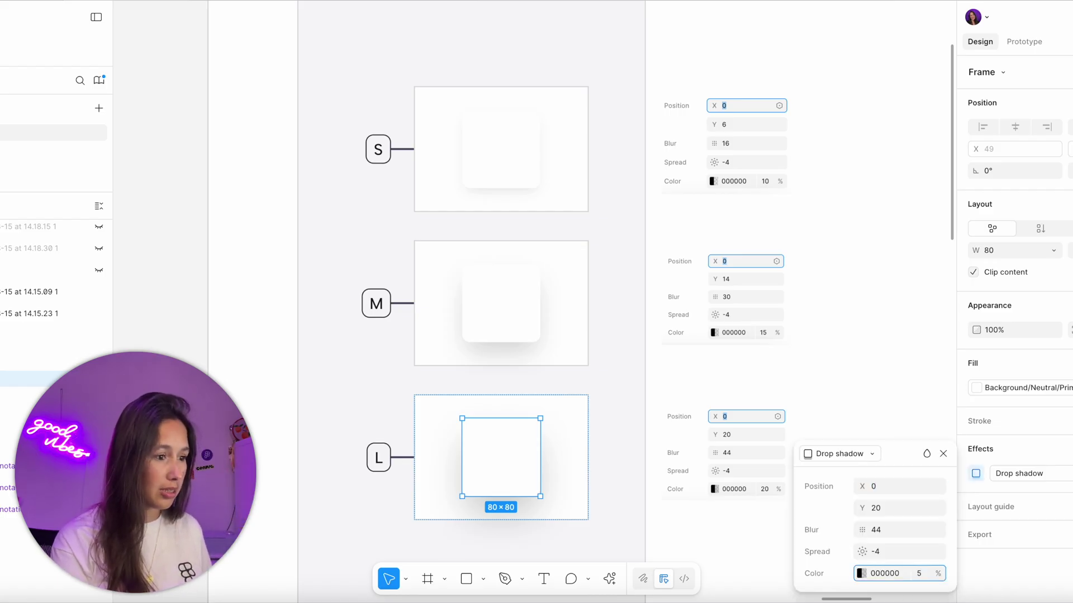
pyautogui.write('0')
pyautogui.press('Return')
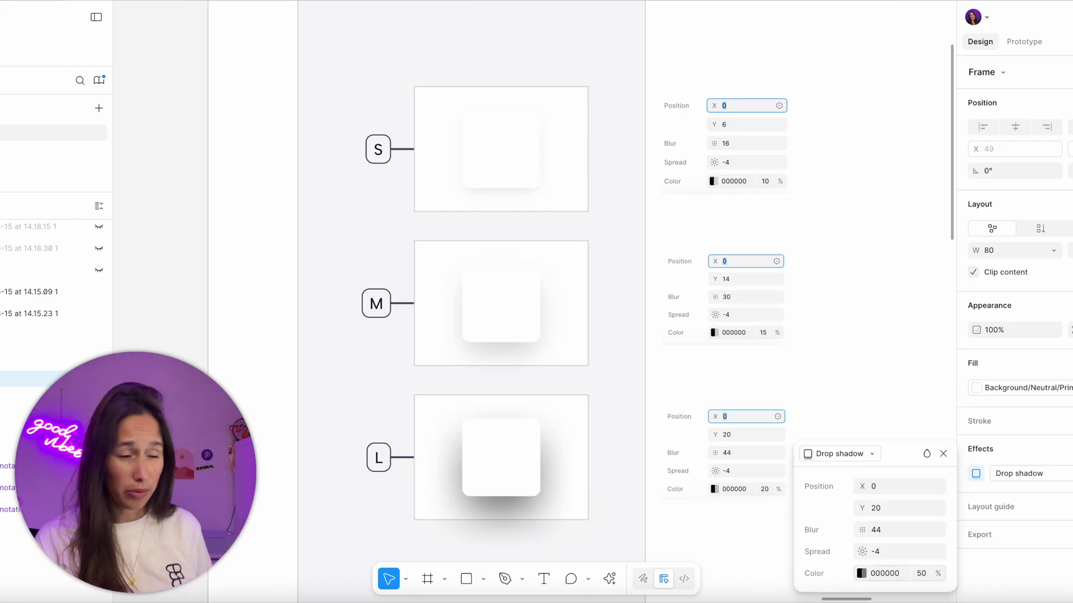
# Set the L square's shadow opacity back to 20% and deselect the square
pyautogui.click(919, 578)
pyautogui.write('20')
pyautogui.press('Return')
pyautogui.click(864, 313)
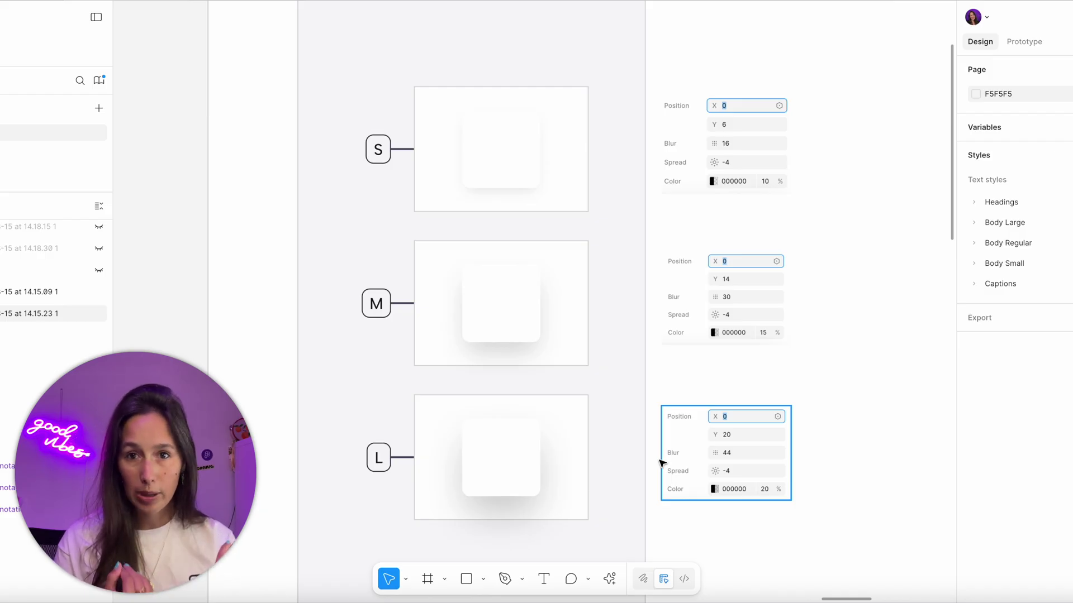
# Add a new frame using the iPhone 16 preset
pyautogui.hscroll(7, 761, 362)
pyautogui.scroll(-3, 762, 361)
pyautogui.press('f')
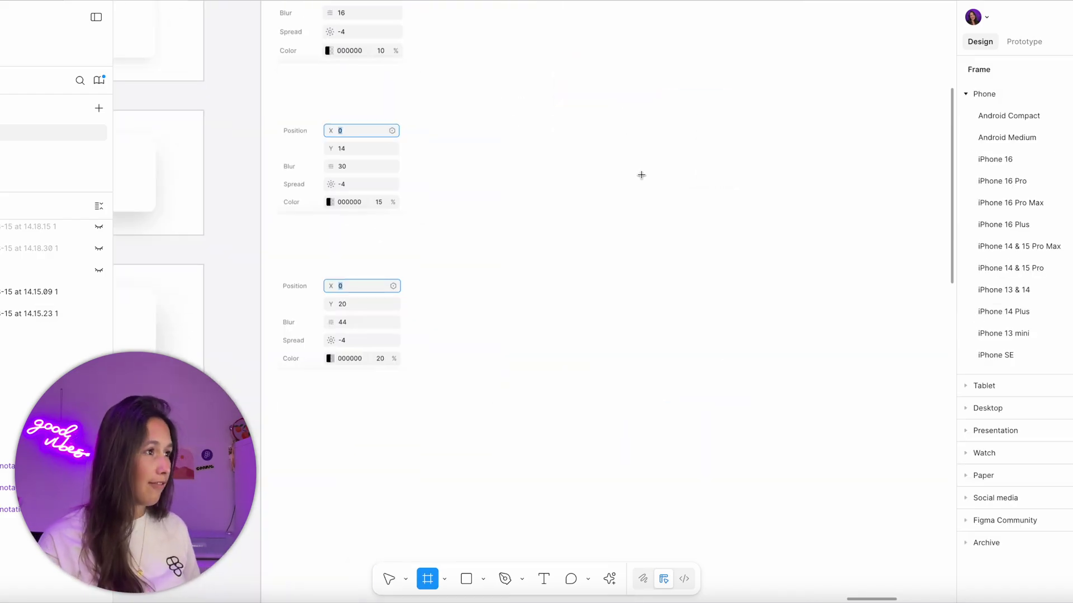
pyautogui.click(1006, 160)
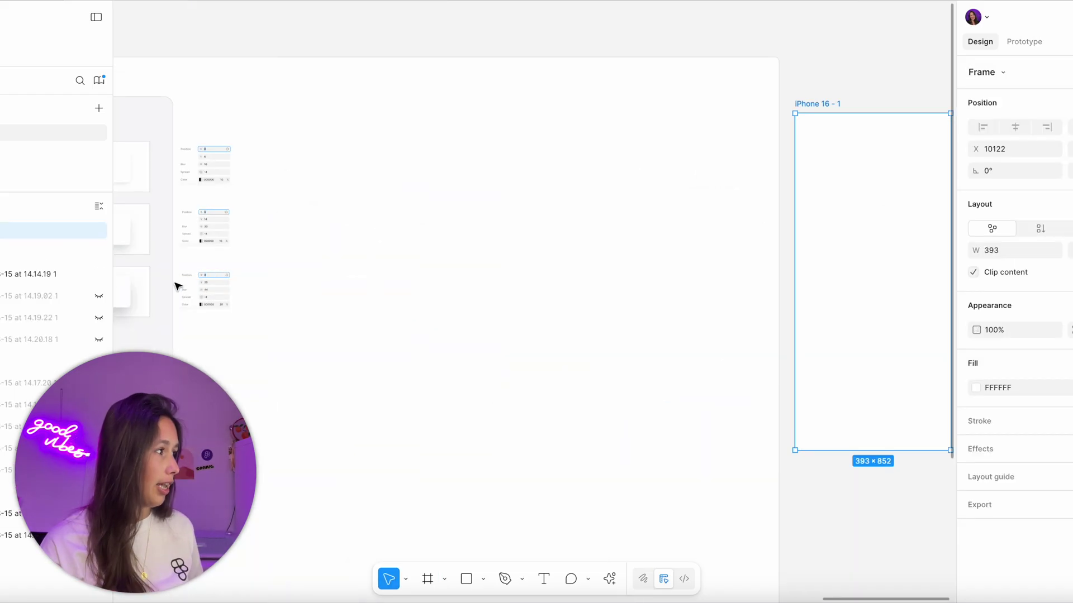
# Copy the square with the large drop shadow from the L example into the iPhone 16 frame
pyautogui.click(125, 287)
pyautogui.hotkey('ctrl', 'c')
pyautogui.click(881, 208)
pyautogui.hotkey('ctrl', 'v')
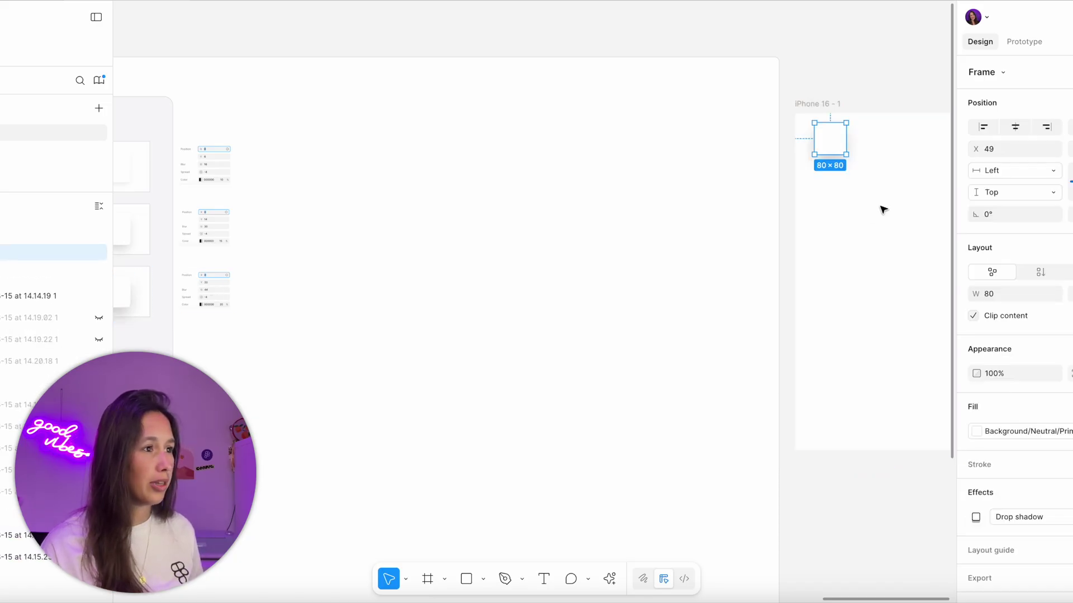
pyautogui.click(728, 168)
# Set the width of the square in the iPhone 16 frame to 393-32 and move the widened card slightly down within the frame
pyautogui.hscroll(3, 732, 156)
pyautogui.scroll(3, 732, 156)
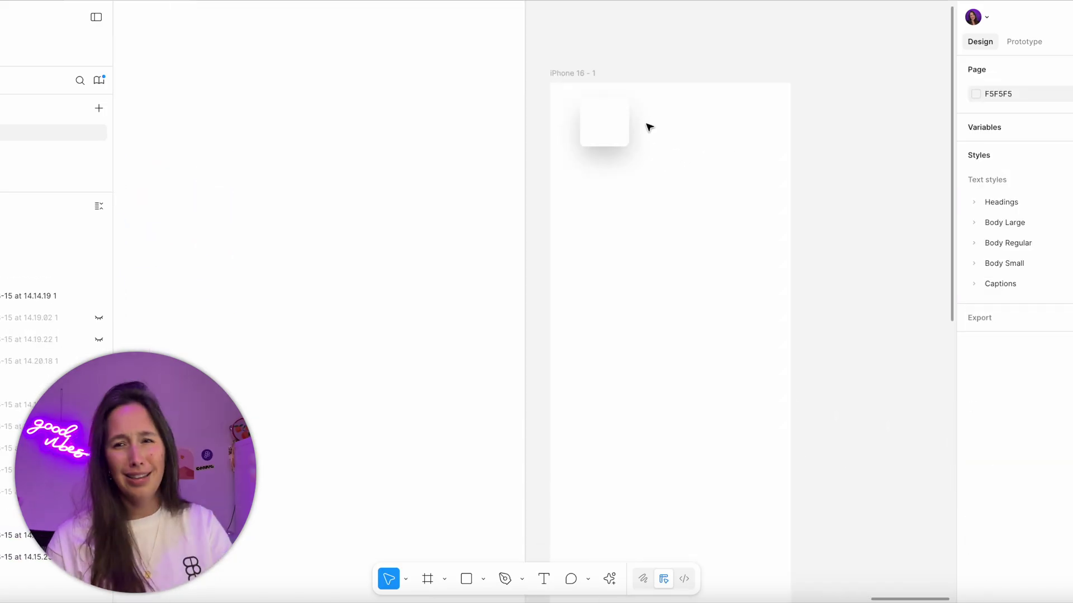
pyautogui.click(627, 125)
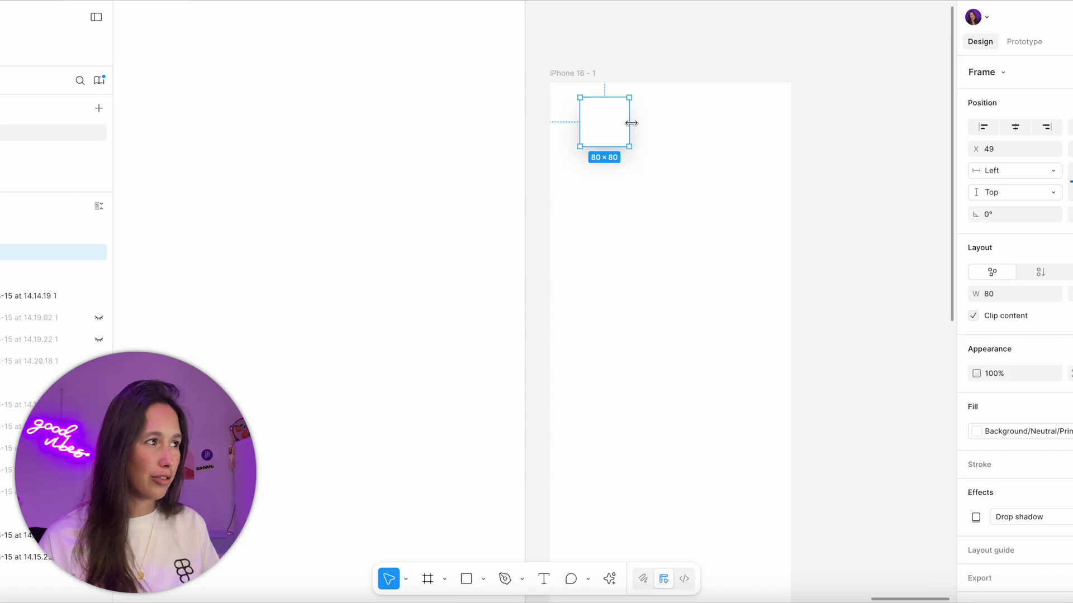
pyautogui.click(993, 294)
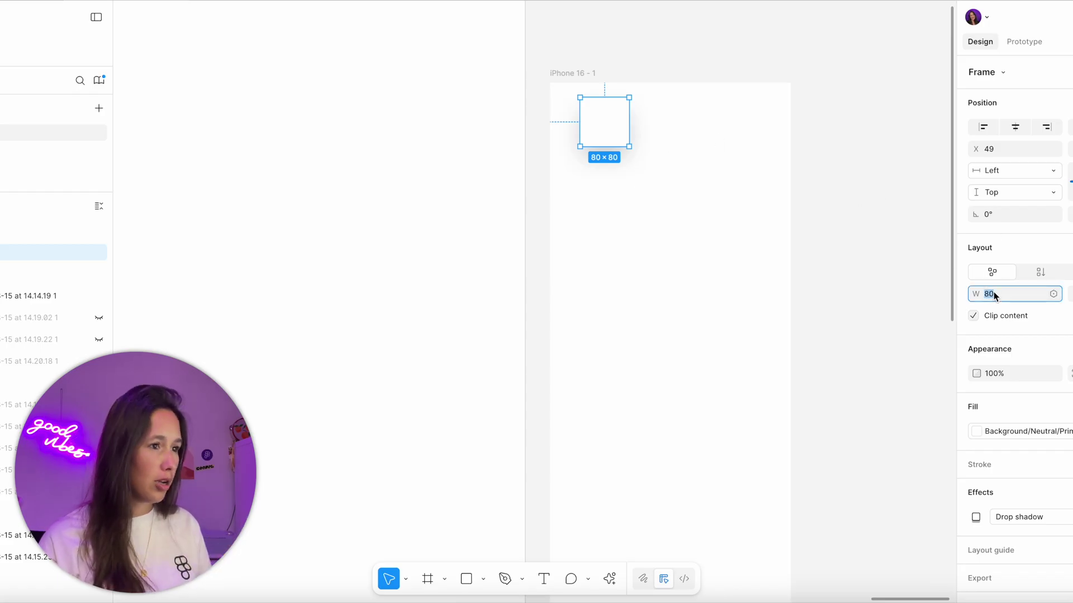
pyautogui.write('393-')
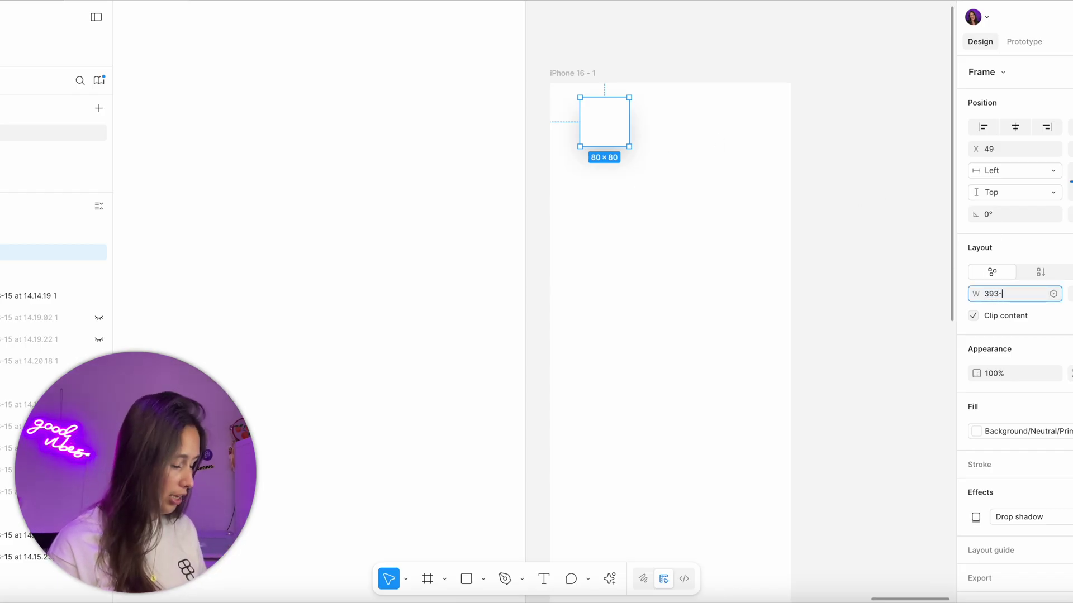
pyautogui.write('32')
pyautogui.press('Return')
pyautogui.moveTo(709, 125); pyautogui.dragTo(701, 140)
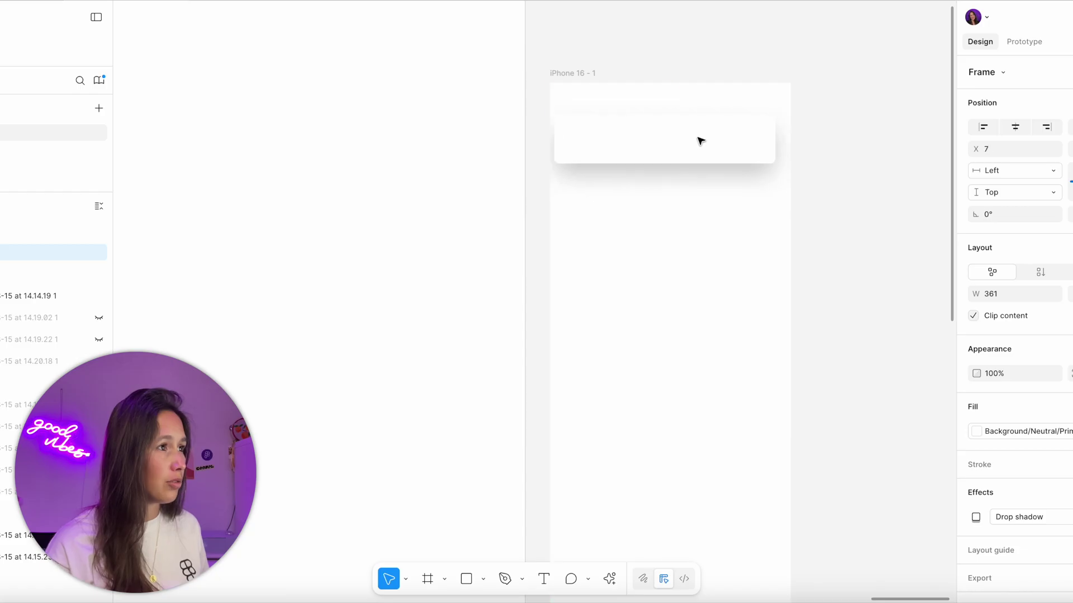
pyautogui.click(730, 57)
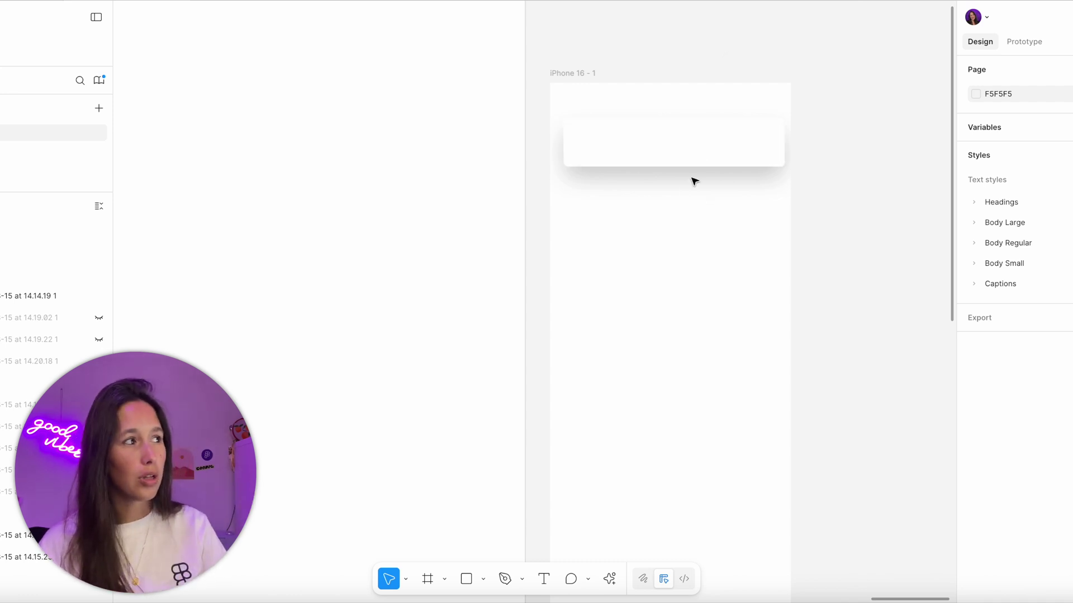
# Delete the iPhone 16 frame together with the shadowed card inside it
pyautogui.click(573, 82)
pyautogui.press('Delete')
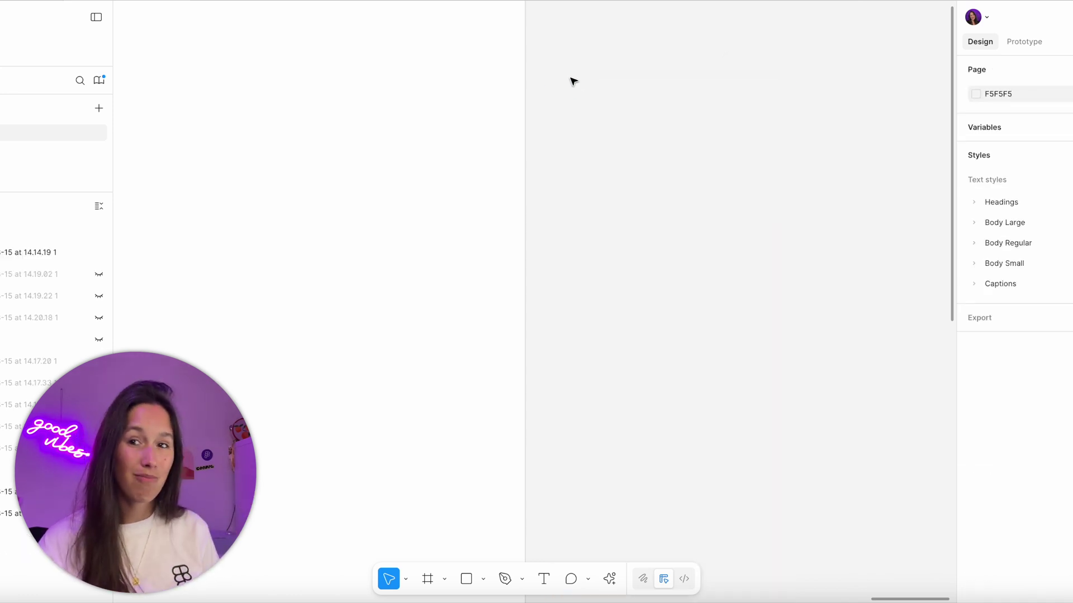
# Create an effect style named "Drop / S" from the drop shadow of the square in the S example
pyautogui.hscroll(-10, 888, 124)
pyautogui.moveTo(621, 166); pyautogui.dragTo(870, 195)
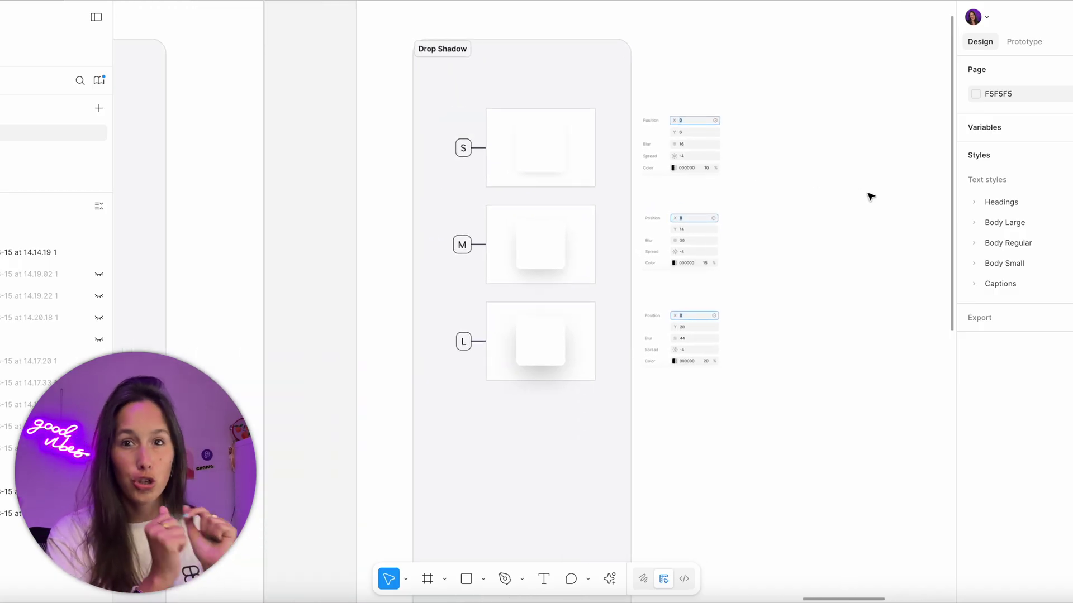
pyautogui.scroll(3, 461, 205)
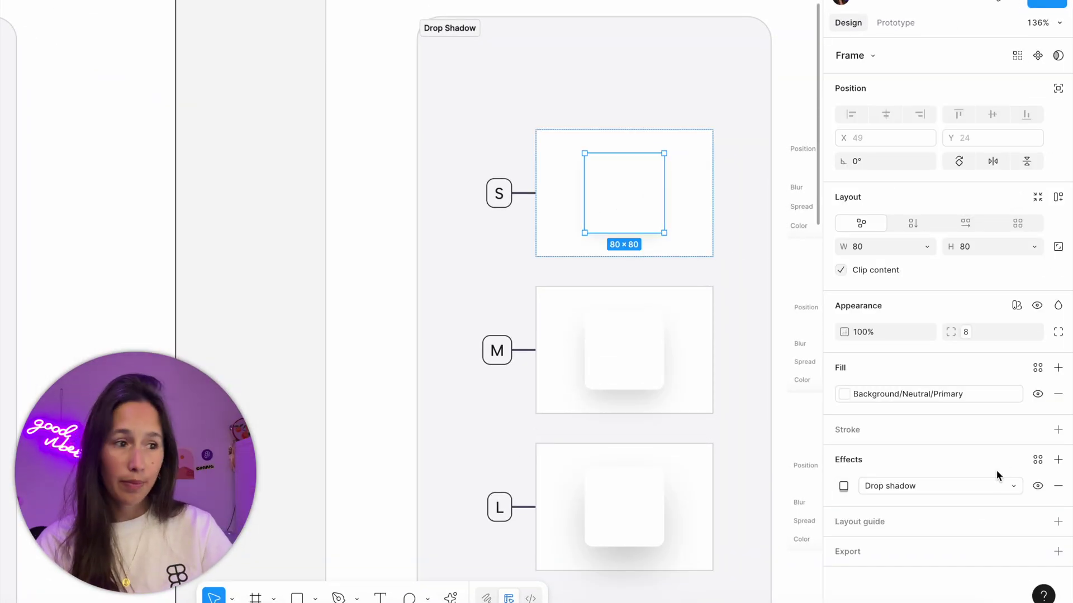
pyautogui.click(1036, 459)
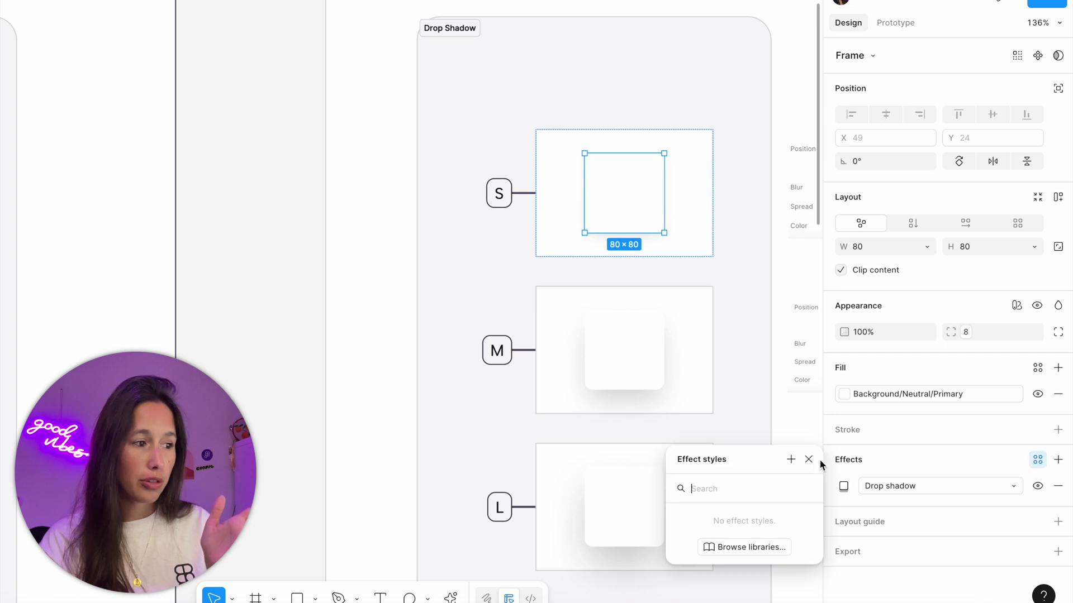
pyautogui.click(790, 460)
pyautogui.moveTo(743, 456); pyautogui.dragTo(747, 449)
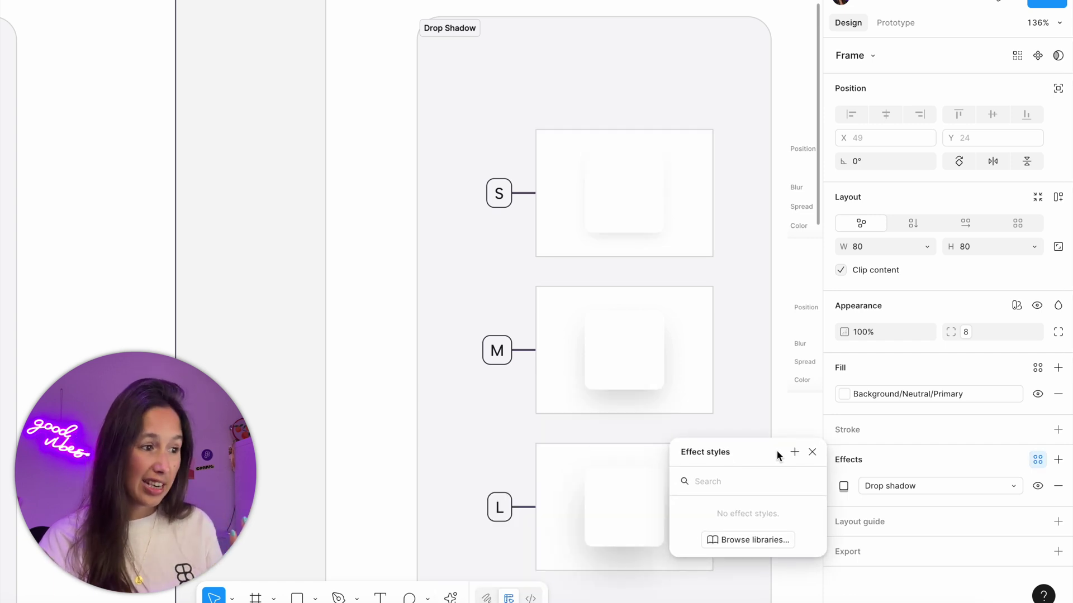
pyautogui.click(798, 453)
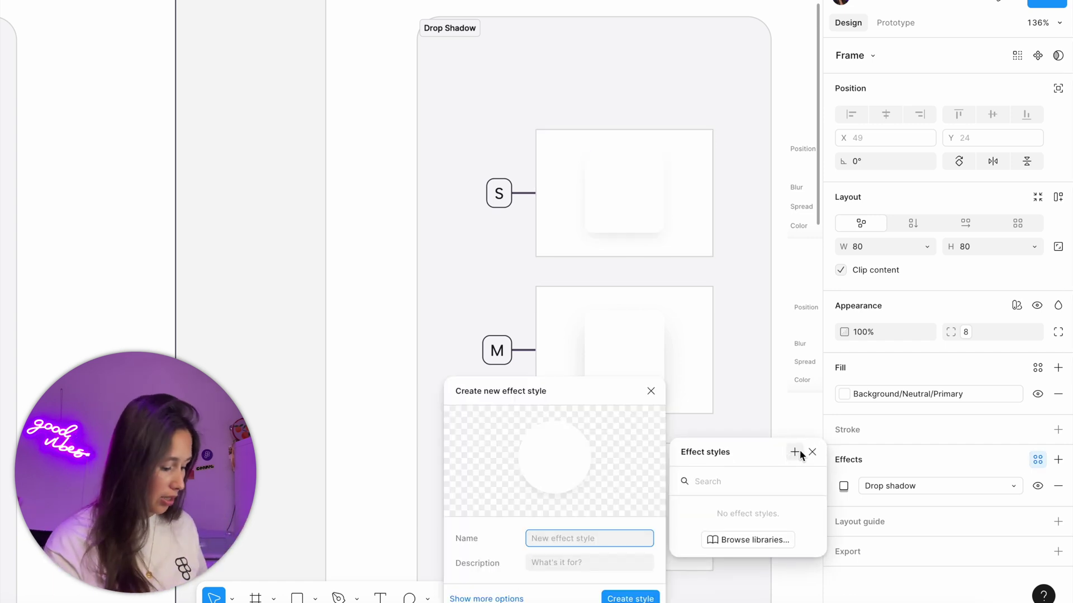
pyautogui.write('Drop / S')
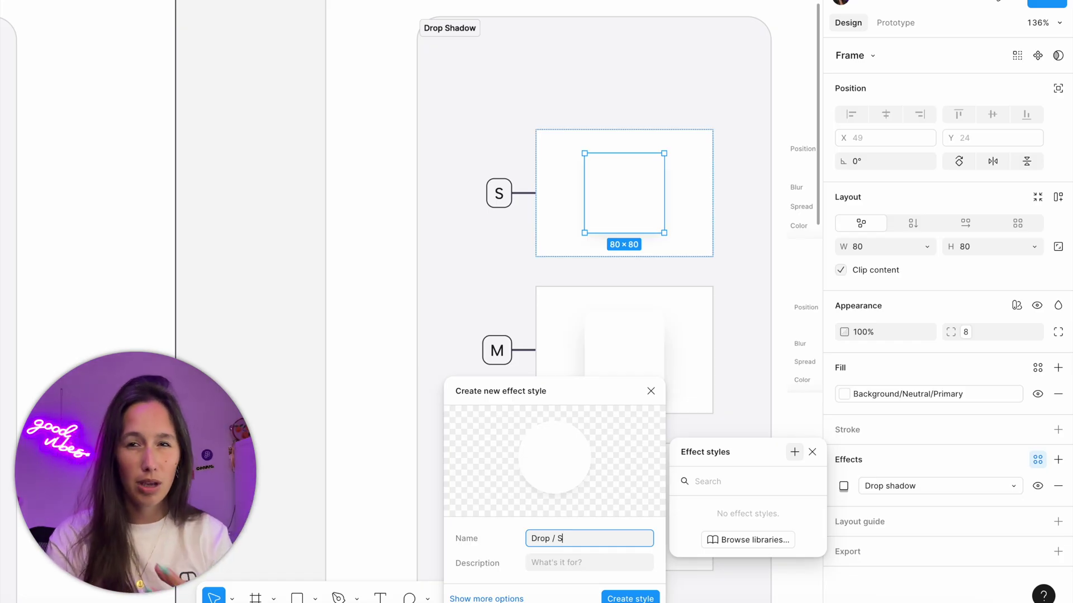
pyautogui.press('Return')
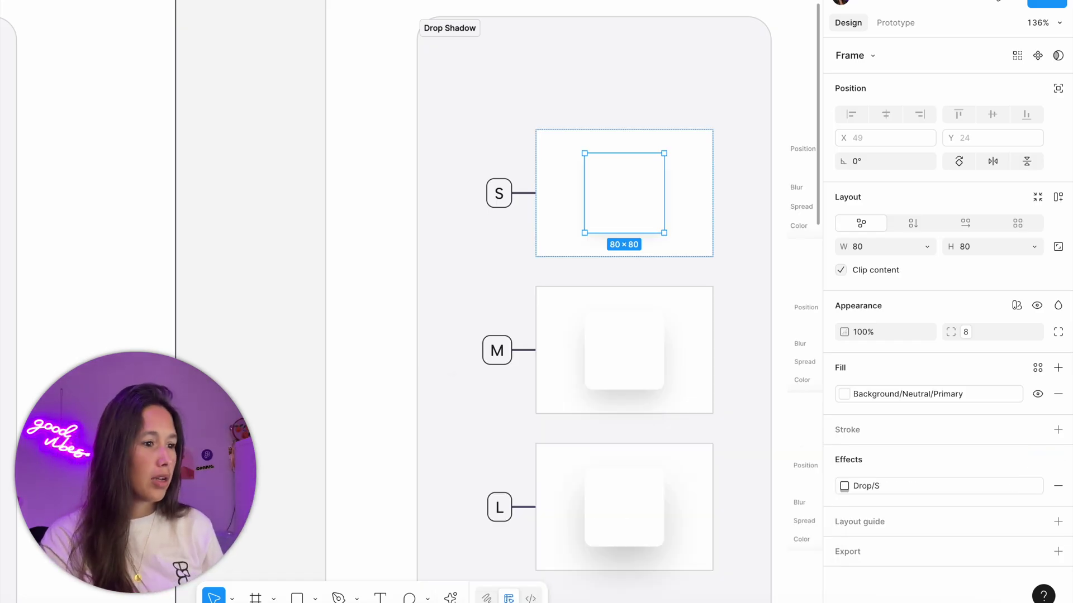
# Create an effect style named "Drop / M" from the drop shadow of the square in the M example
pyautogui.click(651, 373)
pyautogui.click(1038, 460)
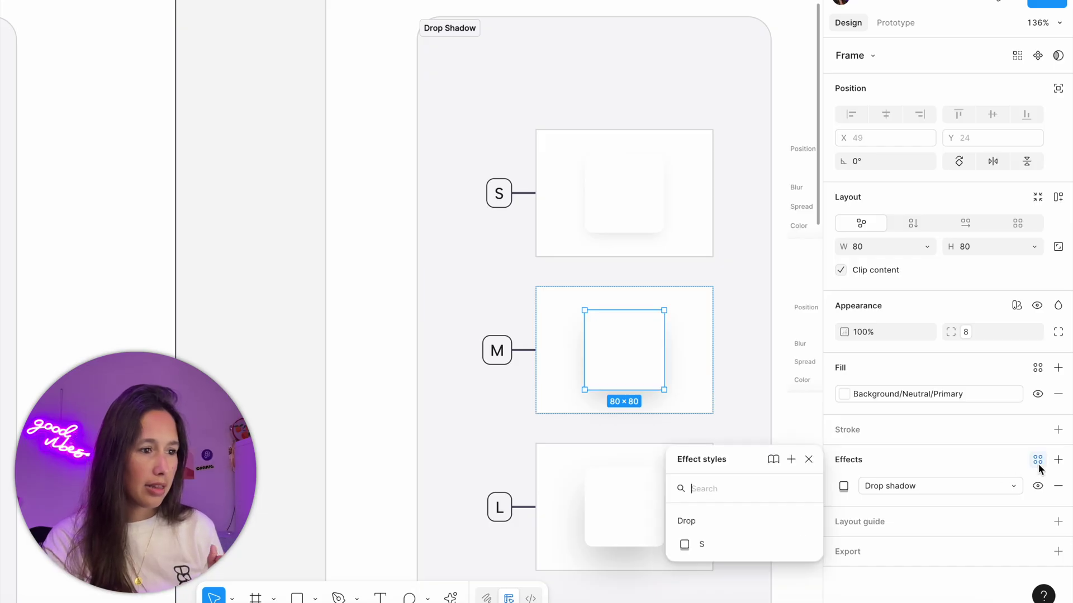
pyautogui.click(791, 459)
pyautogui.write('Dro')
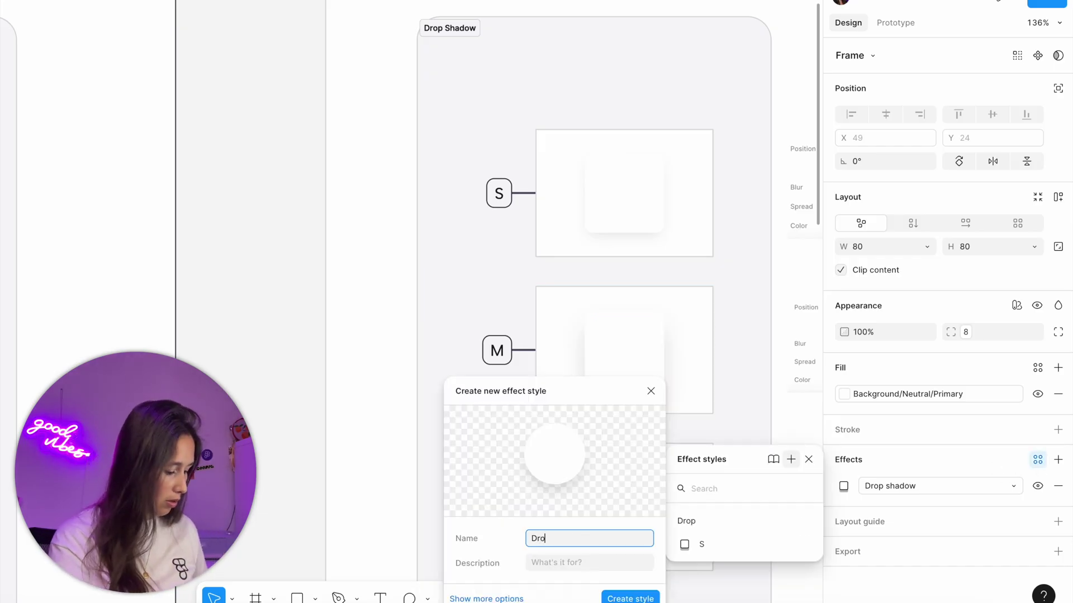
pyautogui.write('p / M')
pyautogui.press('Return')
# Create an effect style named "Drop / L" from the drop shadow of the square in the L example and deselect the square
pyautogui.click(624, 506)
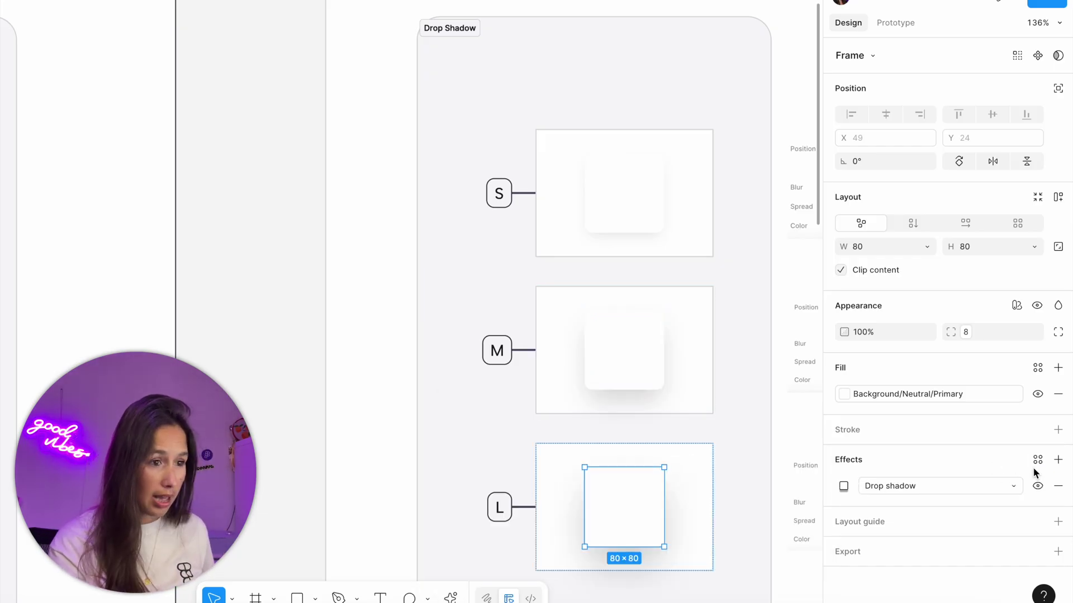
pyautogui.click(1038, 460)
pyautogui.click(791, 460)
pyautogui.write('Drop /')
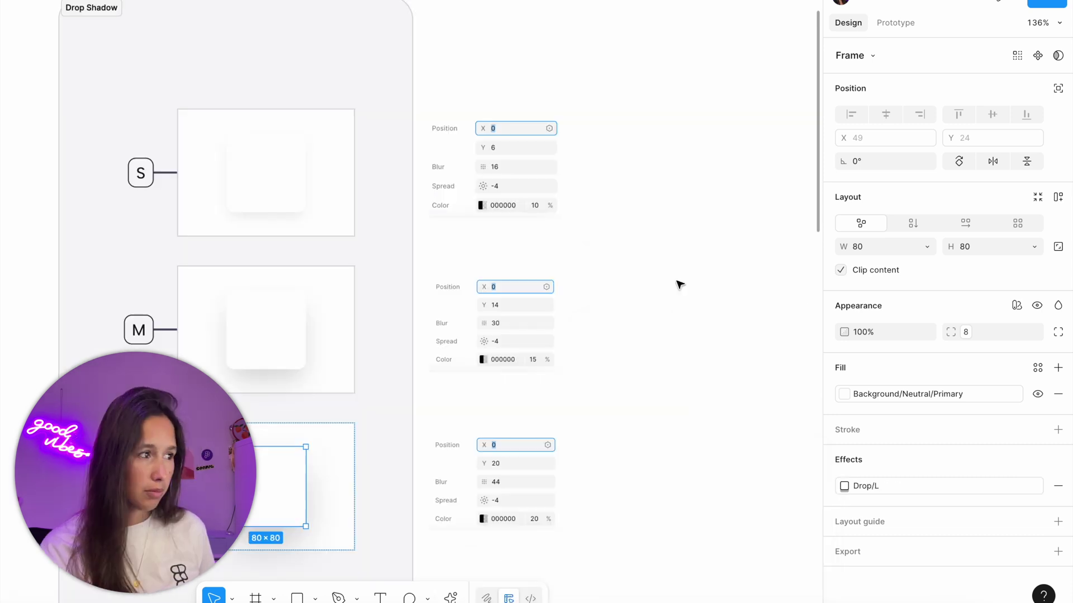
pyautogui.press('Escape')
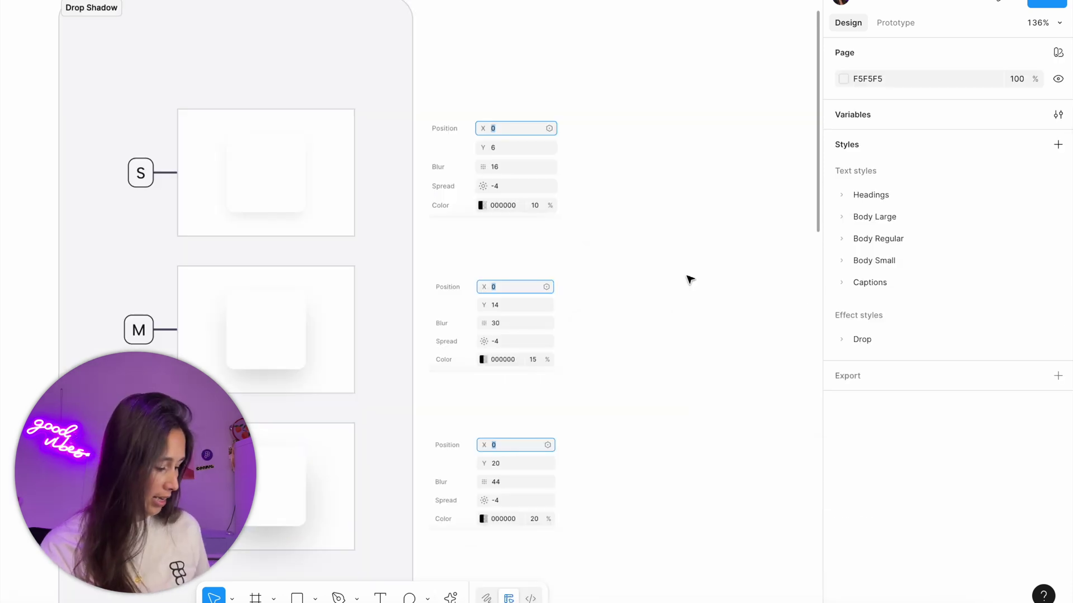
# Add a 100 × 100 rectangle beside the shadow settings and apply the M effect style from the Drop group to it
pyautogui.click(687, 278)
pyautogui.press('r')
pyautogui.click(678, 264)
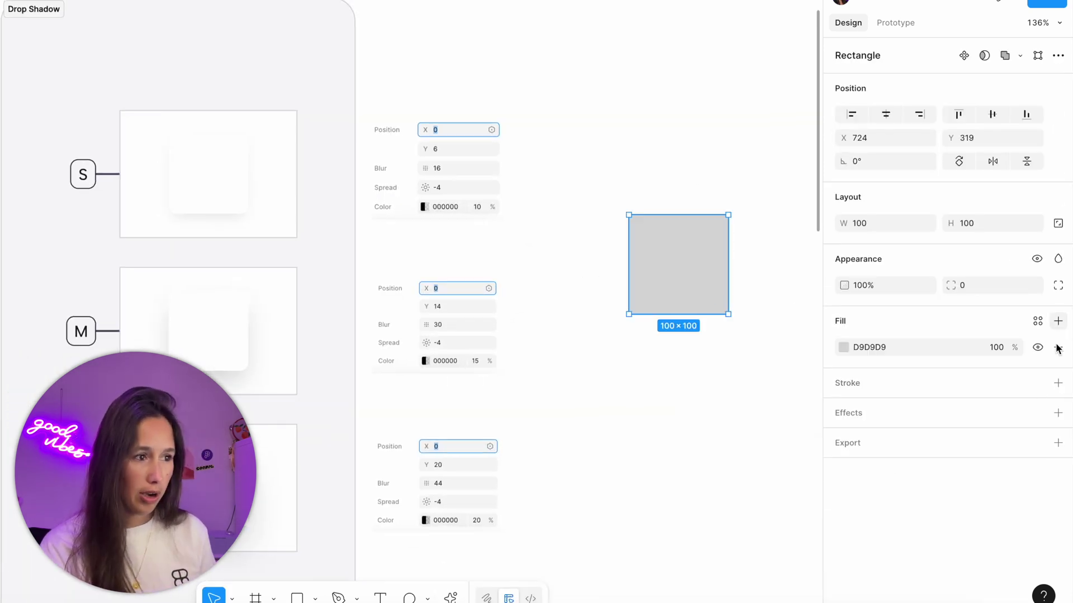
pyautogui.click(1035, 412)
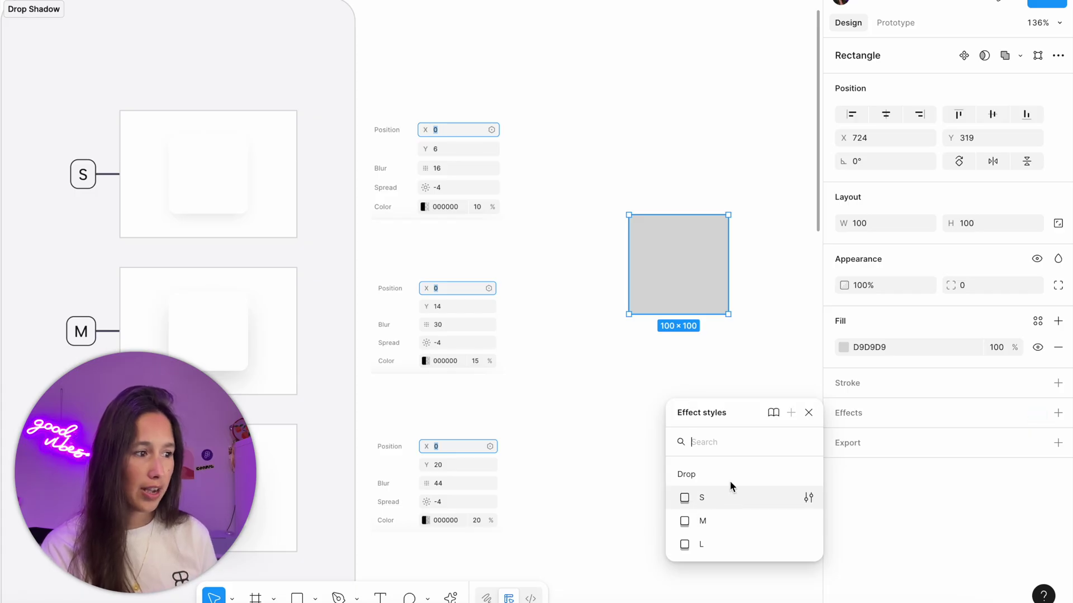
pyautogui.click(742, 519)
pyautogui.click(712, 428)
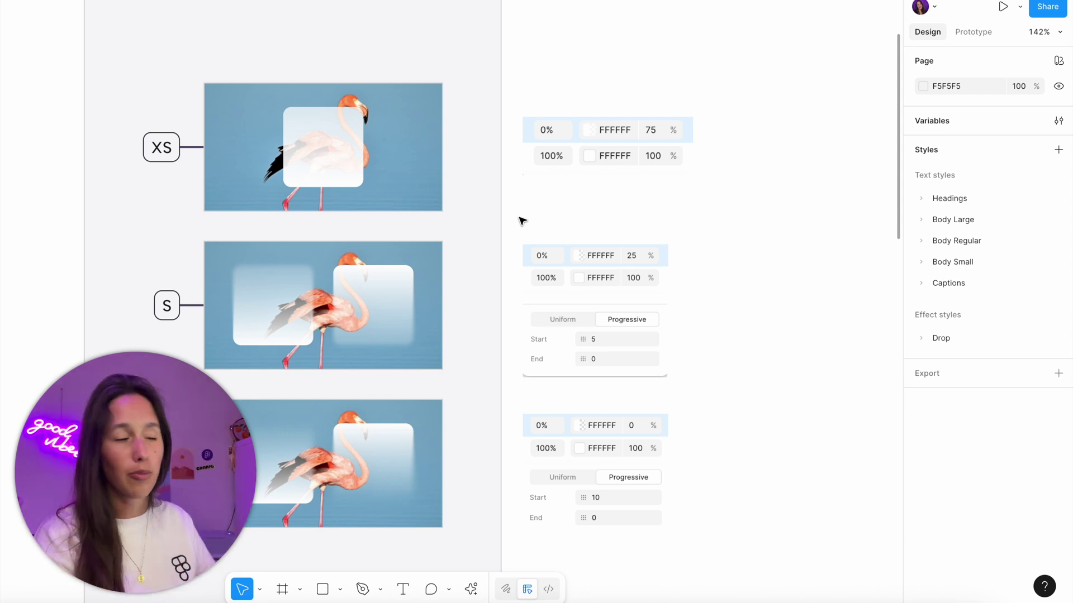
# Open the linear gradient fill settings of the white card on the XS flamingo image, keeping the card in clear view
pyautogui.moveTo(523, 222); pyautogui.dragTo(602, 233)
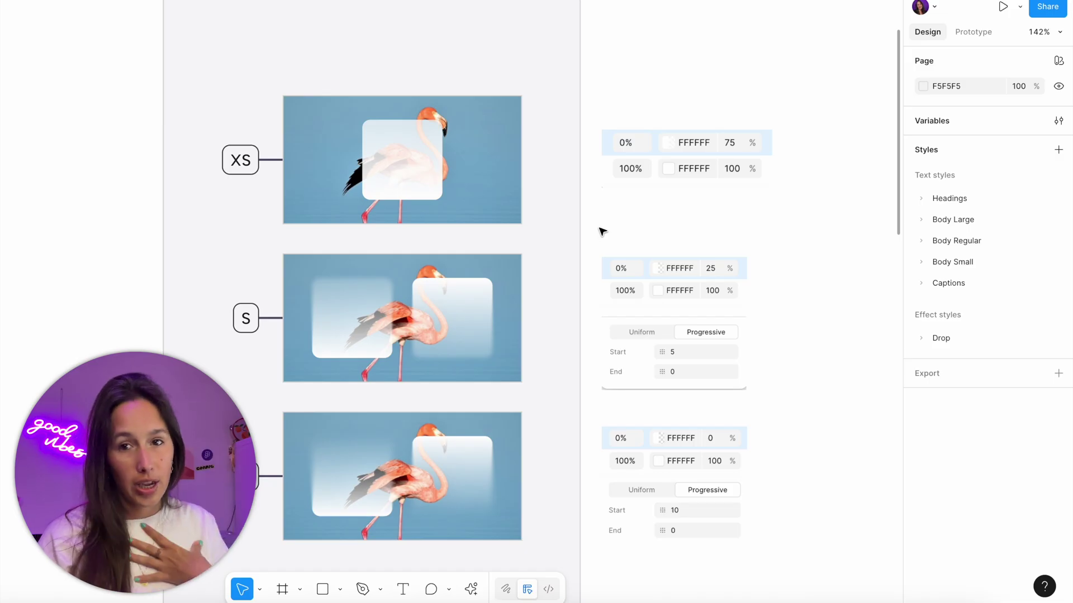
pyautogui.hscroll(-3, 615, 215)
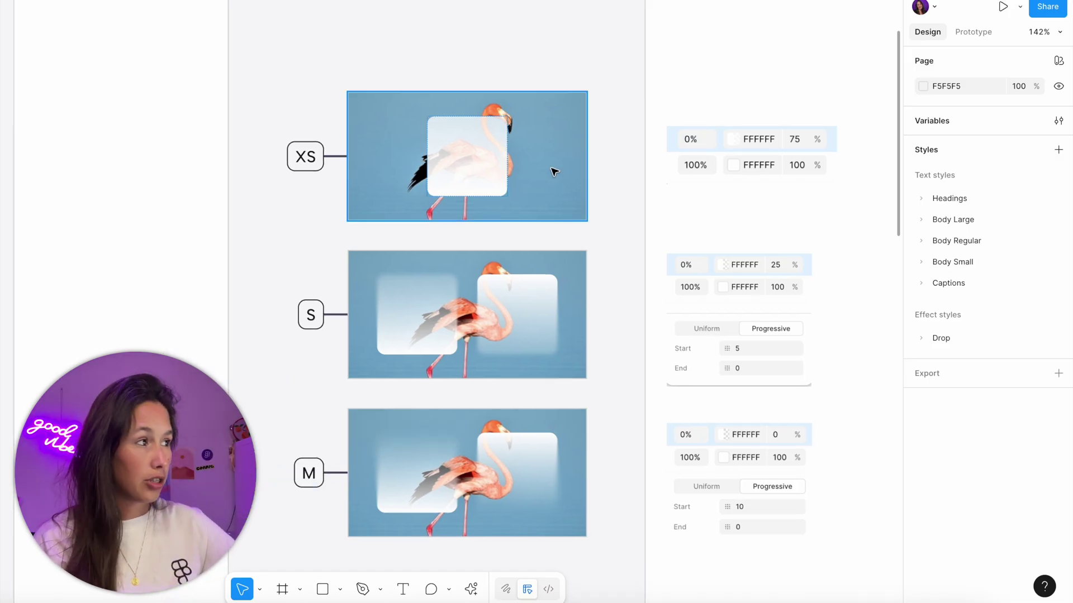
pyautogui.click(503, 190)
pyautogui.click(545, 187)
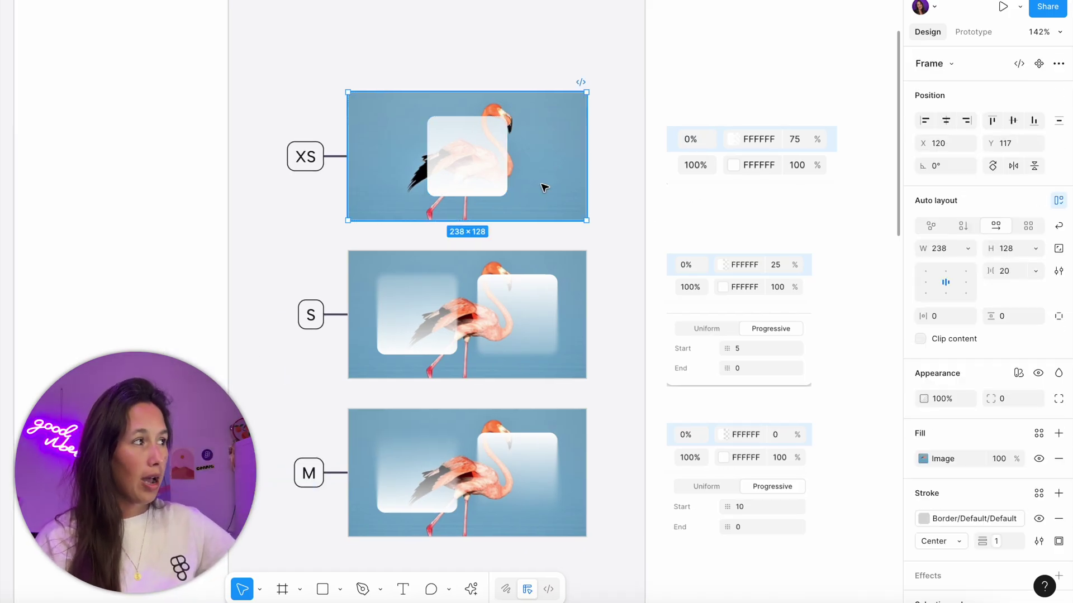
pyautogui.click(491, 168)
pyautogui.press('Escape')
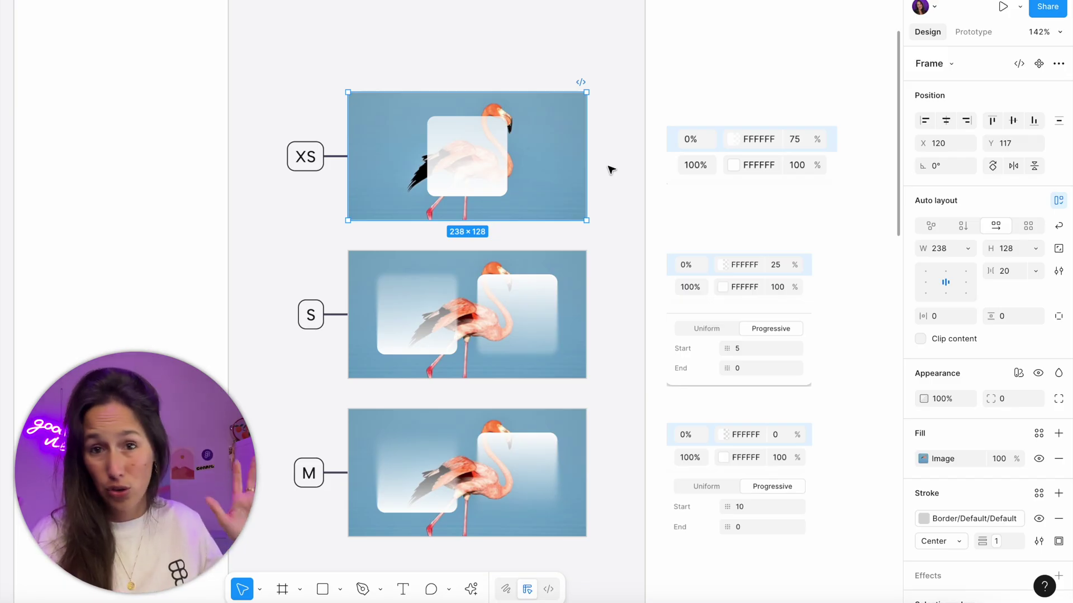
pyautogui.scroll(10, 603, 160)
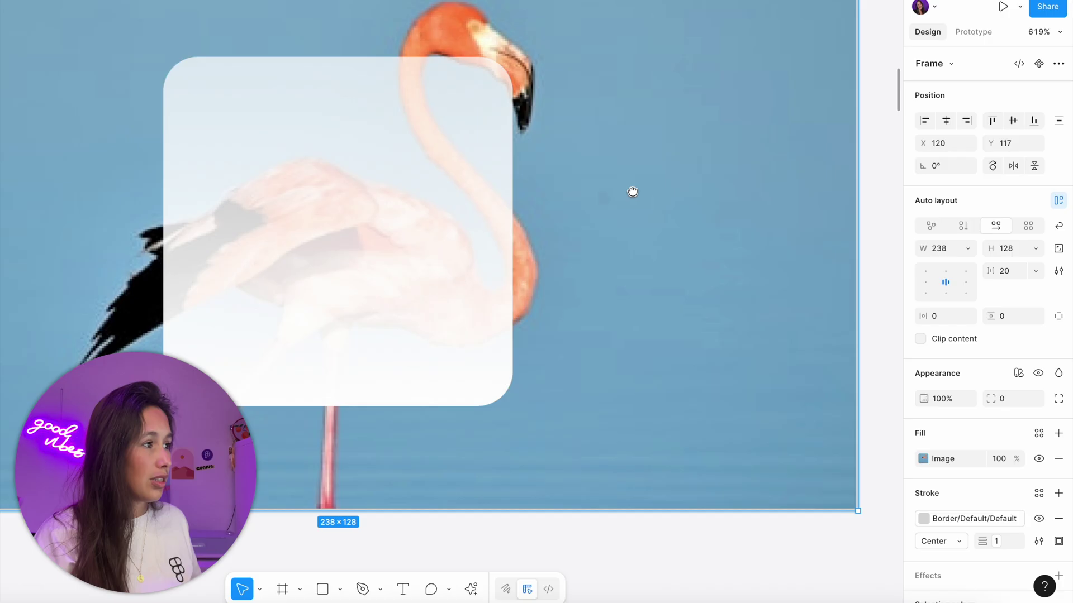
pyautogui.moveTo(633, 192); pyautogui.dragTo(761, 216)
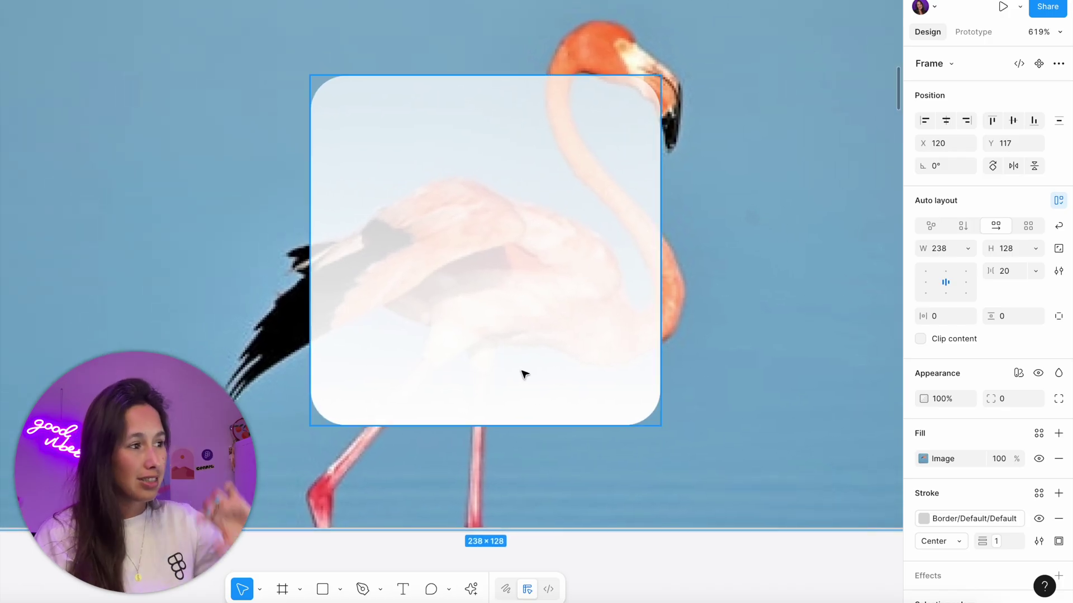
pyautogui.click(642, 297)
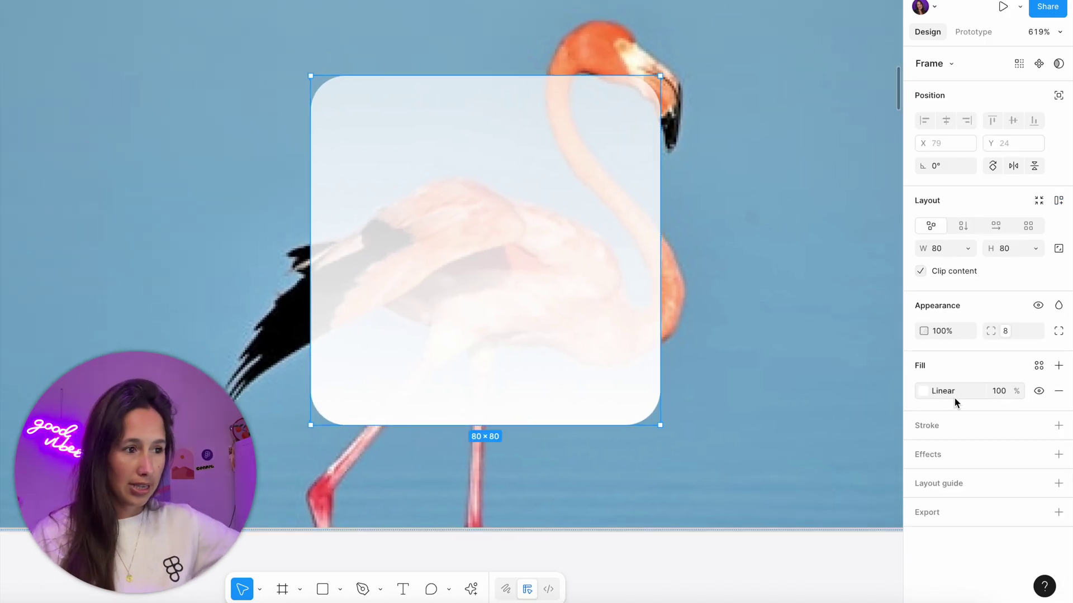
pyautogui.click(923, 392)
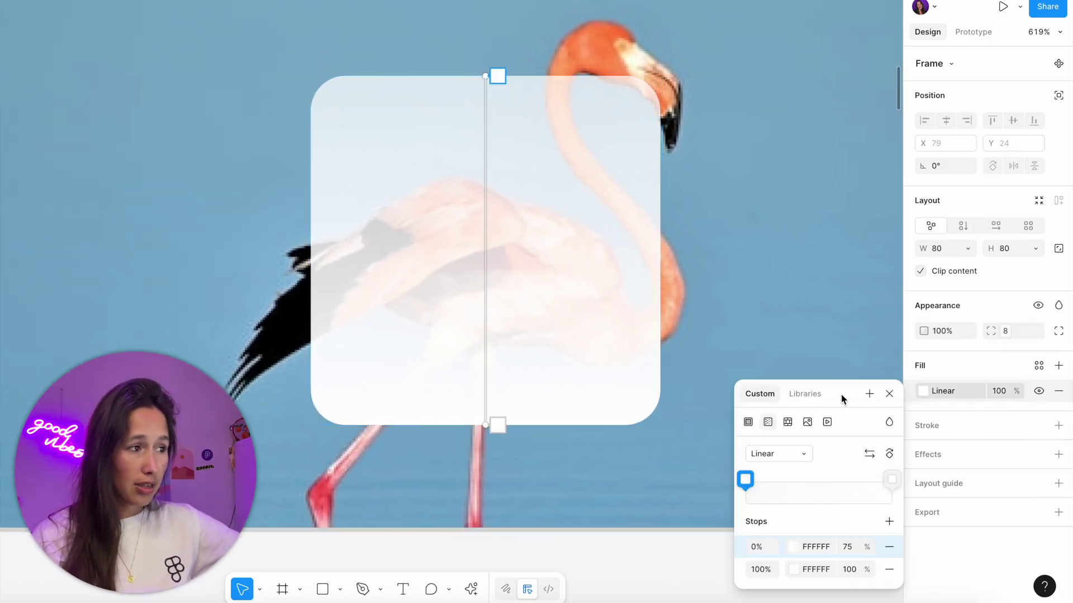
pyautogui.moveTo(841, 396); pyautogui.dragTo(838, 134)
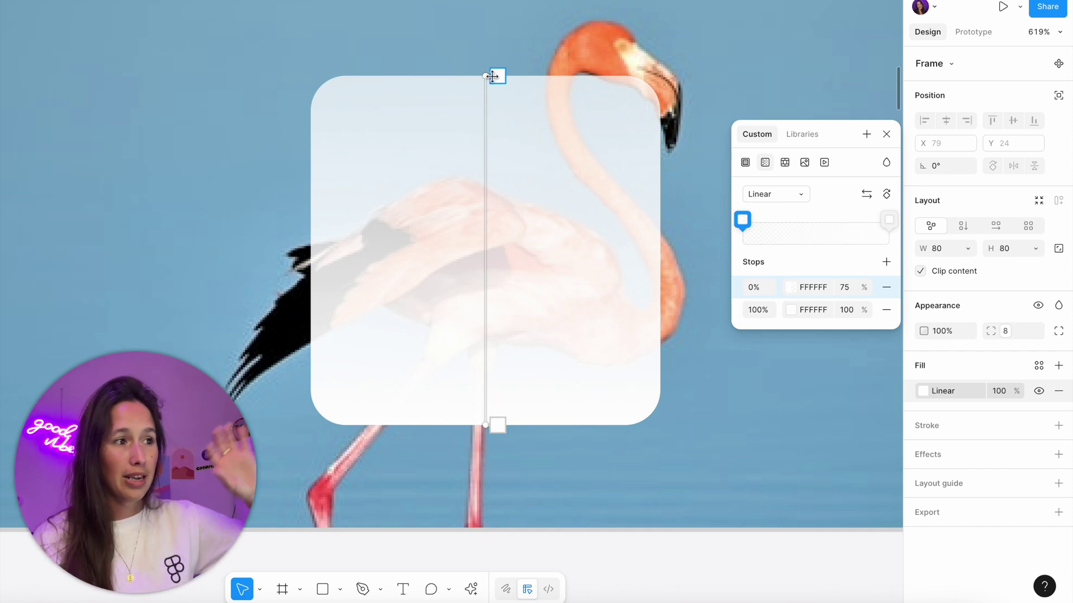
# Set the opacity of the 0% gradient stop on the XS card to 50%
pyautogui.click(848, 294)
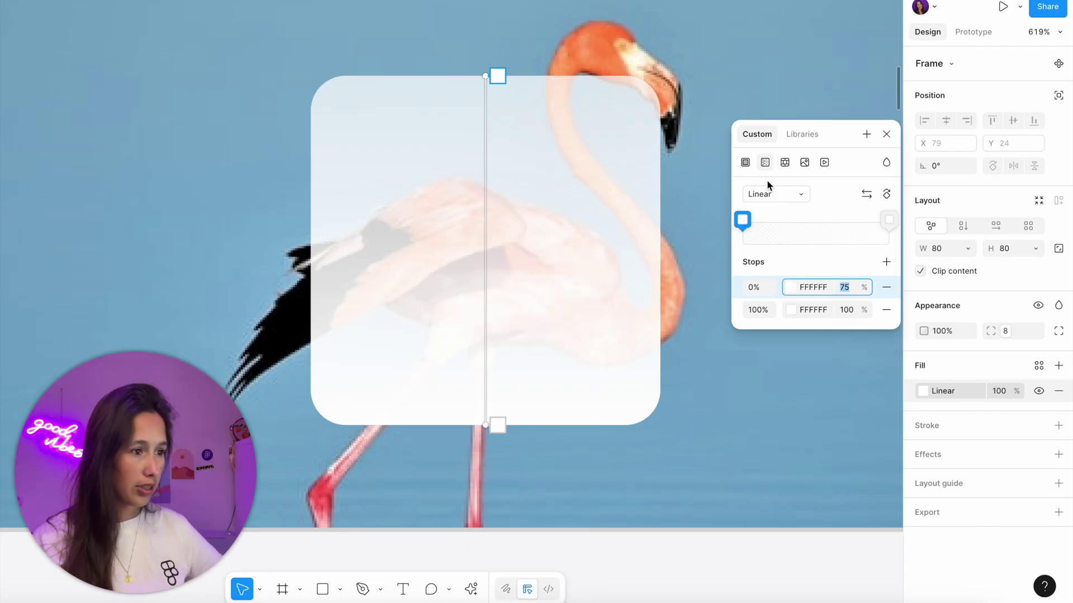
pyautogui.write('50')
pyautogui.press('Return')
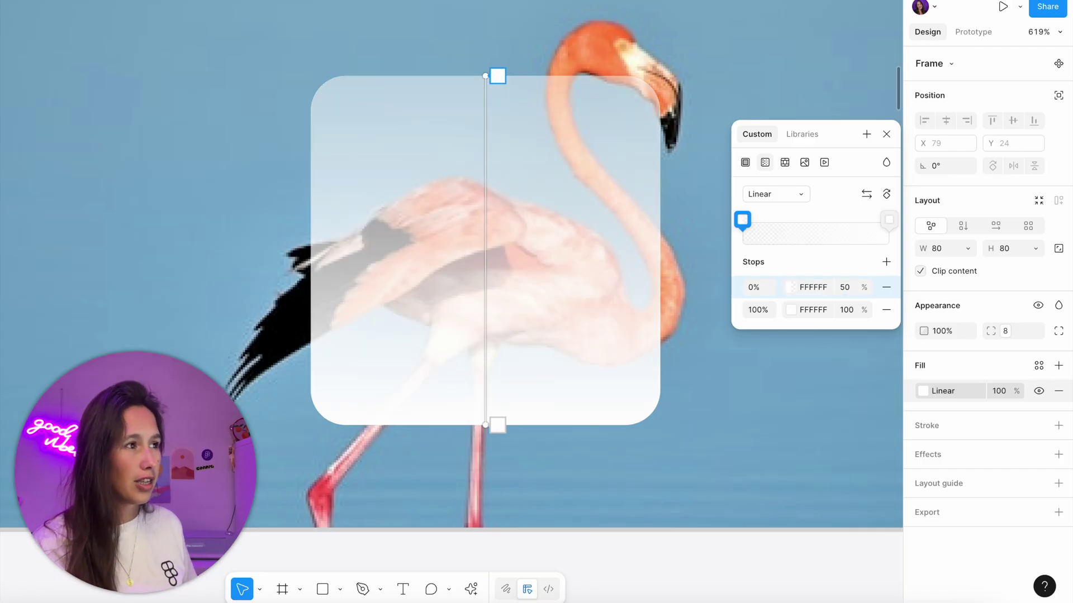
# Set the opacity of the XS card's 0% gradient stop back to 75%
pyautogui.click(848, 295)
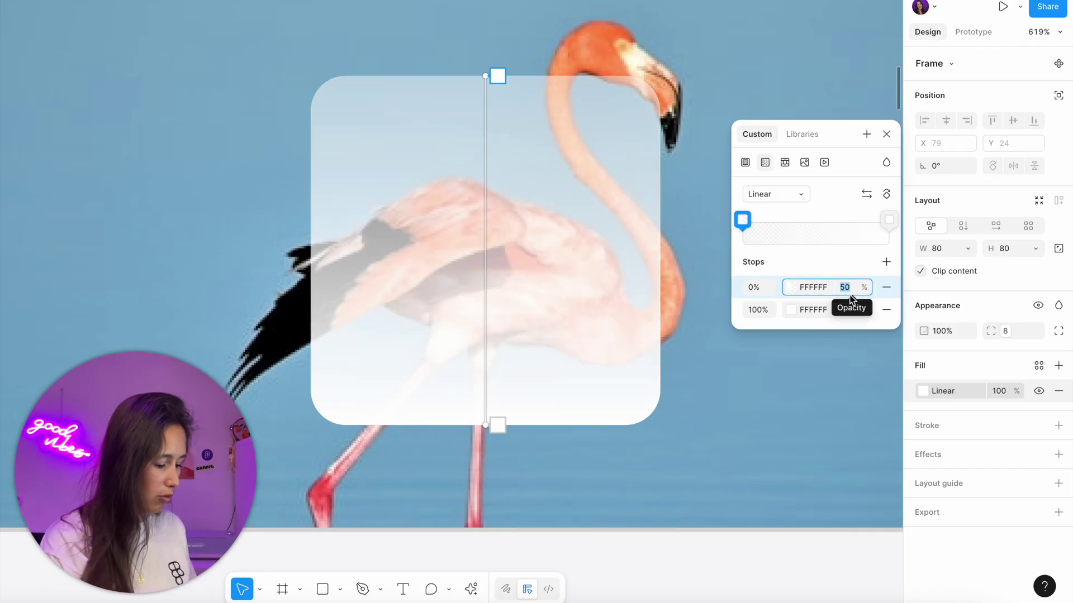
pyautogui.write('75')
pyautogui.press('Return')
pyautogui.scroll(-5, 672, 83)
pyautogui.scroll(-3, 672, 84)
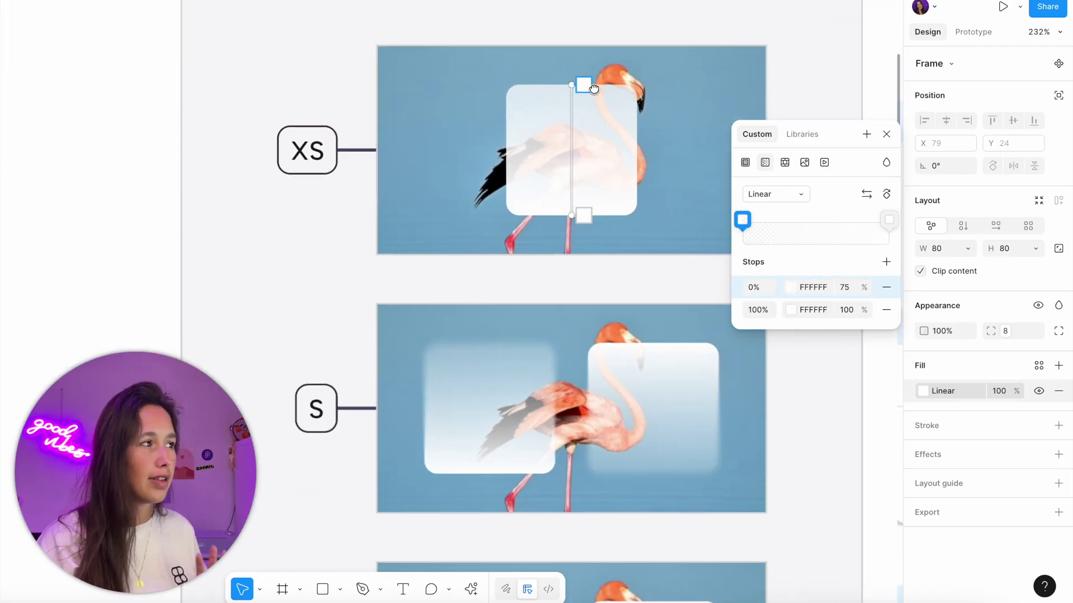
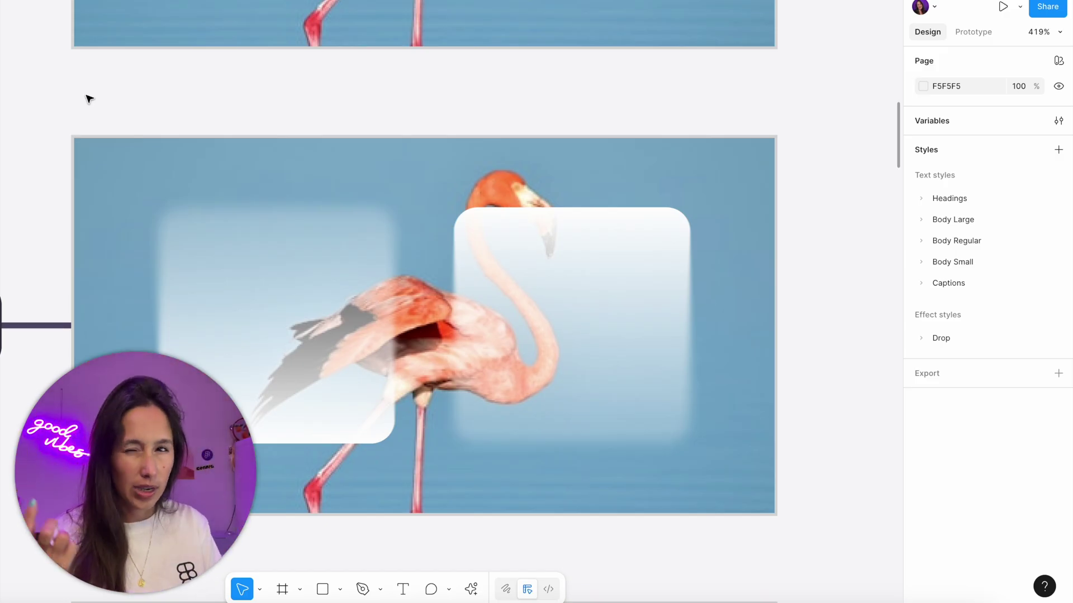
# Hide the layer blur on both gradient cards of the S flamingo image to compare their edges
pyautogui.click(263, 277)
pyautogui.keyDown('shift'); pyautogui.click(519, 302); pyautogui.keyUp('shift')
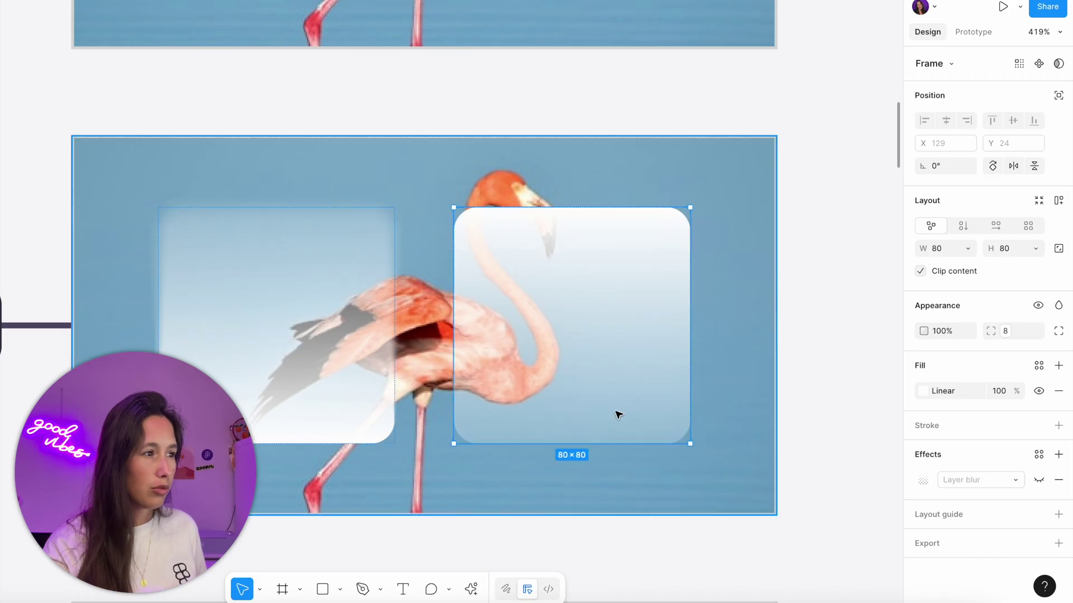
pyautogui.click(408, 370)
pyautogui.click(391, 369)
pyautogui.click(1038, 480)
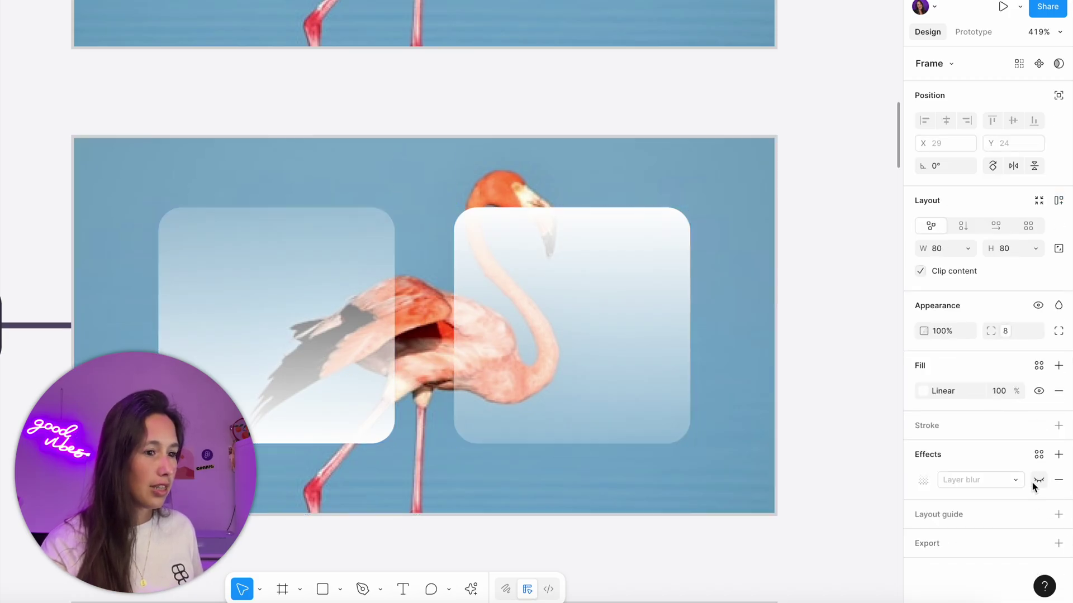
pyautogui.click(719, 419)
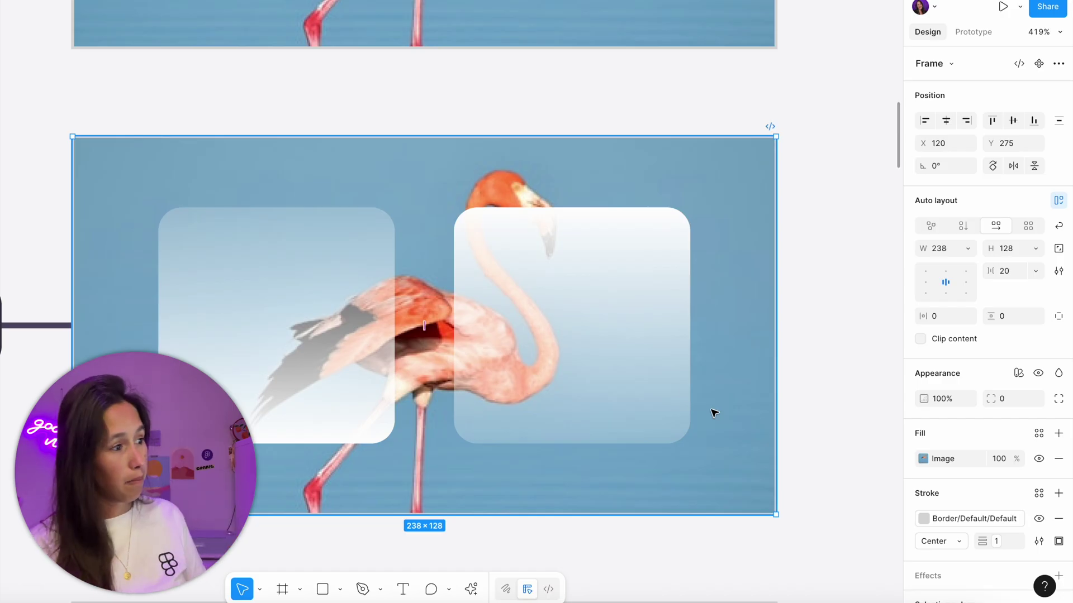
# Show the layer blur again on both gradient cards of the S flamingo image
pyautogui.click(681, 417)
pyautogui.click(1039, 480)
pyautogui.click(282, 388)
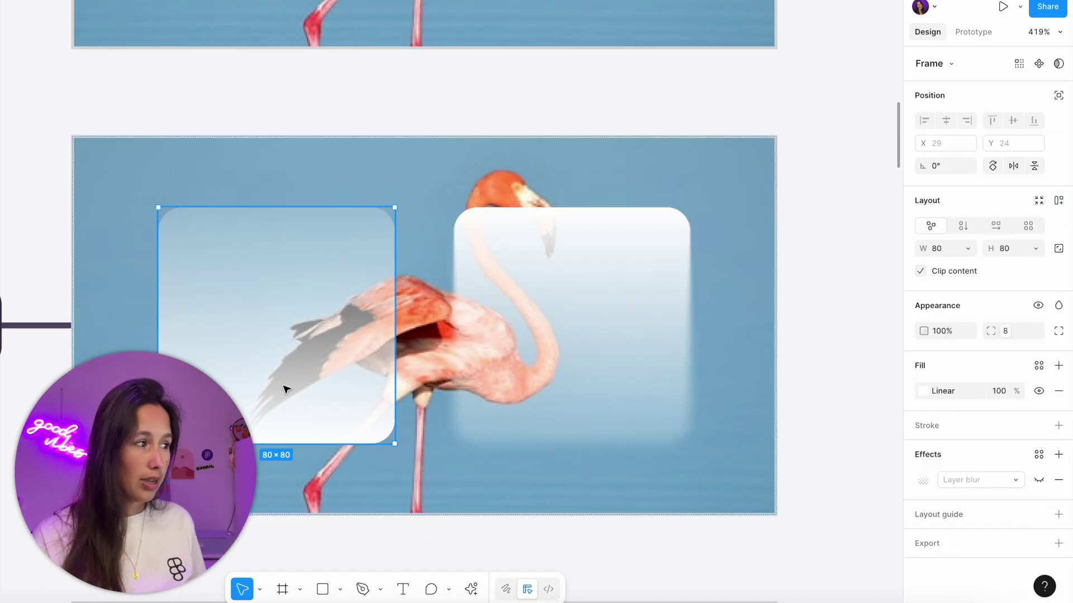
pyautogui.click(1038, 480)
pyautogui.click(689, 370)
# Examine the cards on the M flamingo image alongside their gradient stop and progressive blur settings
pyautogui.scroll(3, 690, 371)
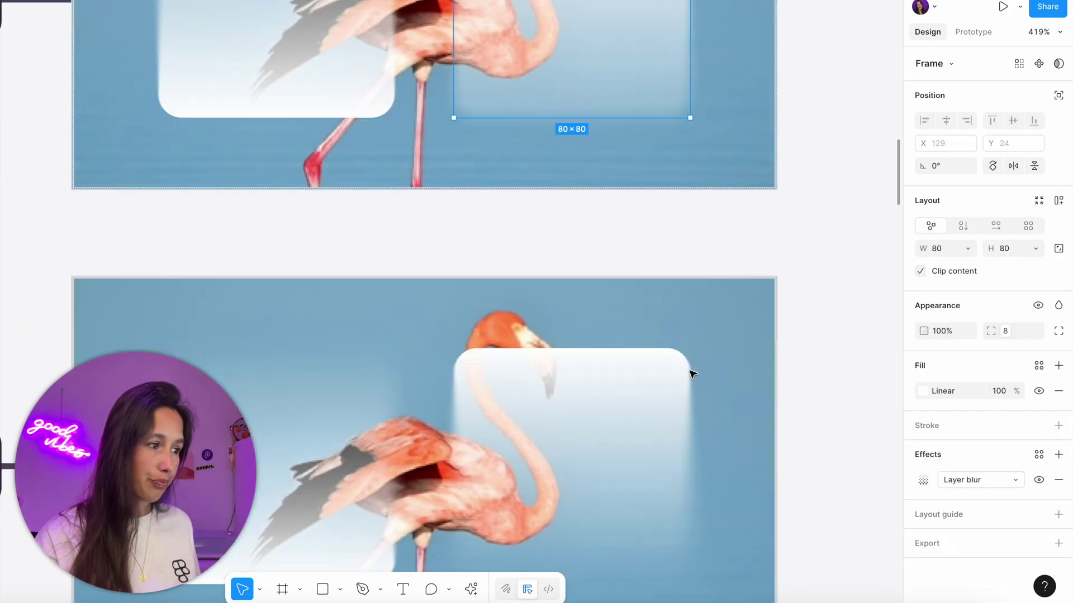
pyautogui.scroll(-5, 690, 372)
pyautogui.hscroll(-3, 834, 390)
pyautogui.keyDown('ctrl'); pyautogui.scroll(-2, 835, 397); pyautogui.keyUp('ctrl')
pyautogui.scroll(-3, 834, 397)
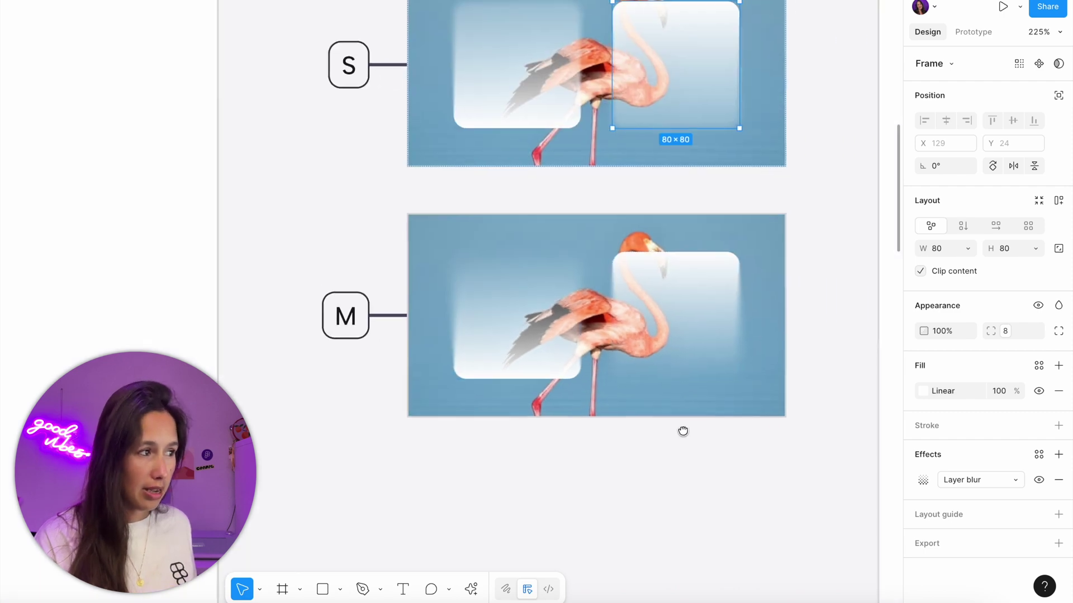
pyautogui.hscroll(3, 682, 430)
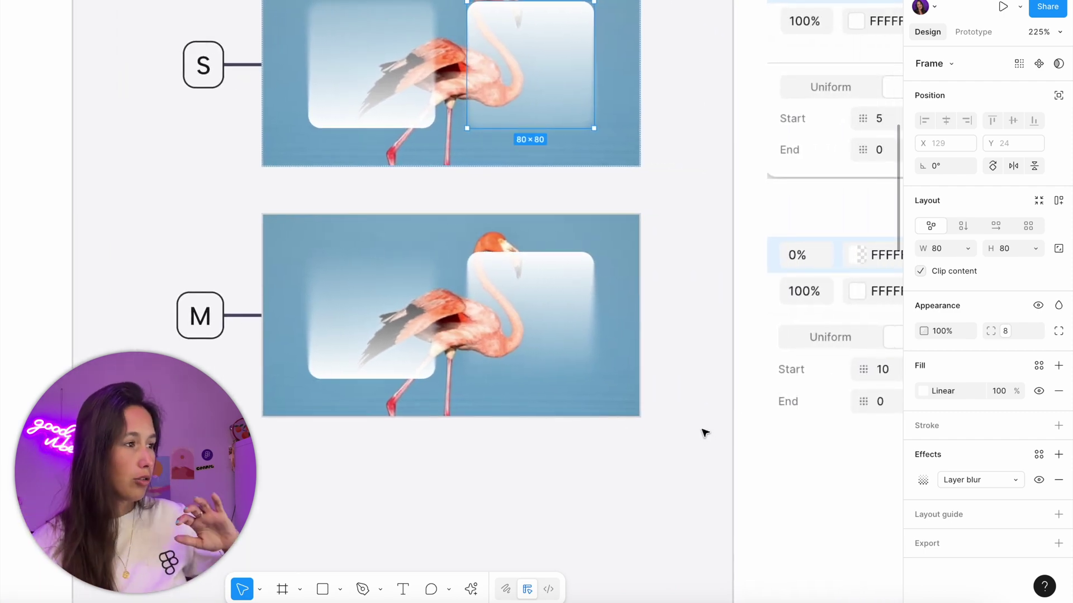
pyautogui.hscroll(5, 564, 388)
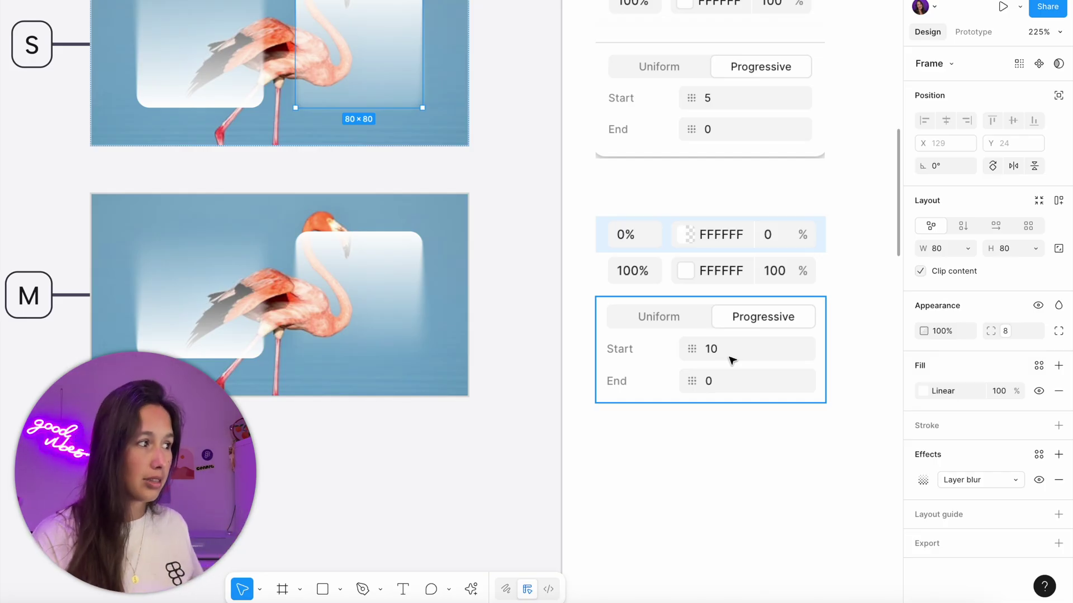
pyautogui.moveTo(469, 486); pyautogui.dragTo(618, 505)
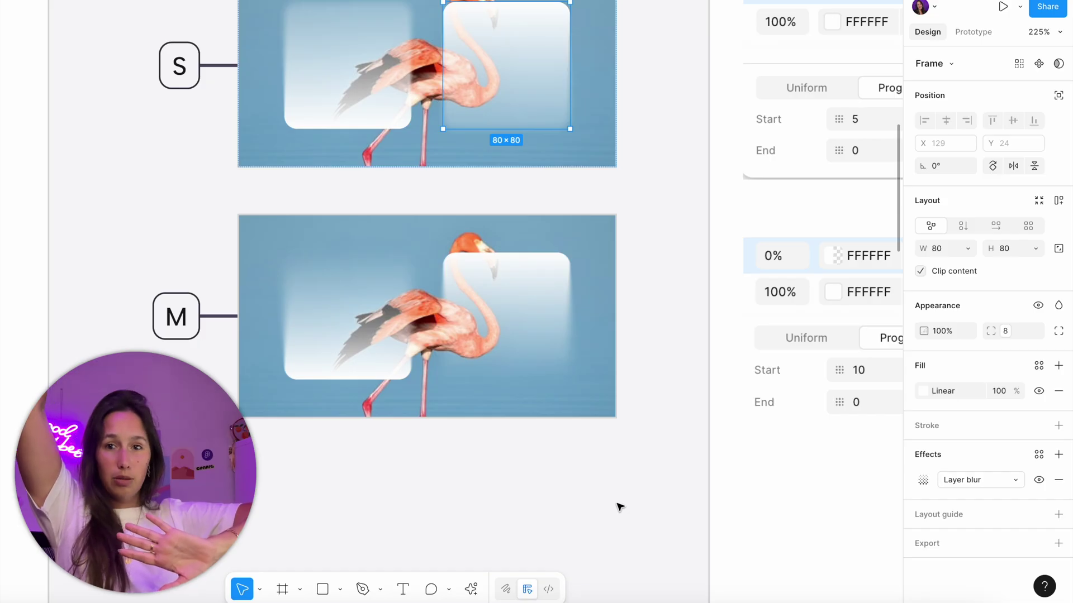
# Hide the layer blur on the right-hand card of the M flamingo image for comparison and turn it back on
pyautogui.click(546, 336)
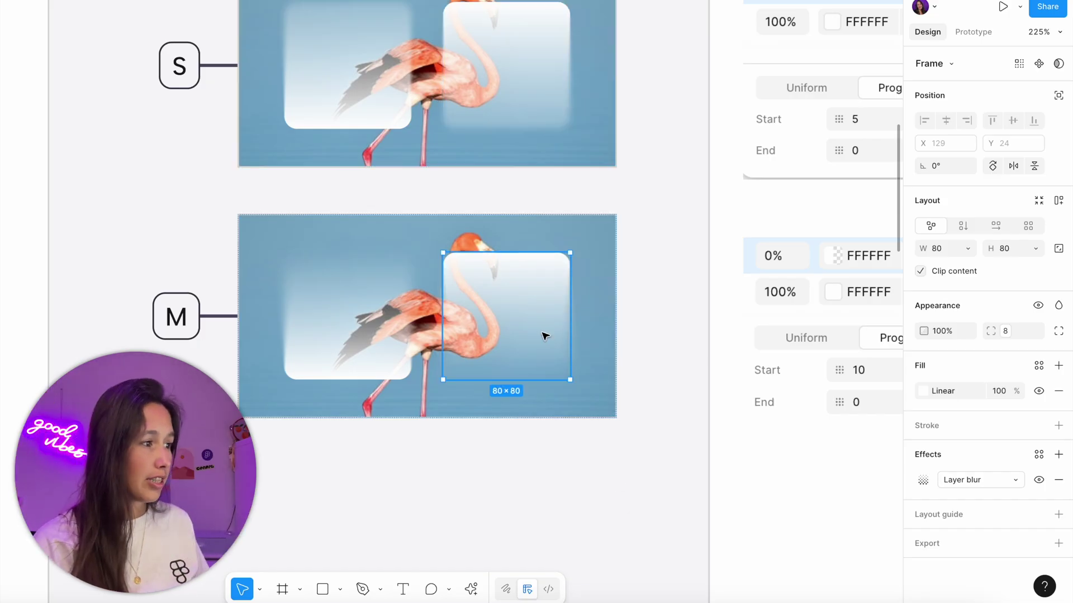
pyautogui.click(1038, 481)
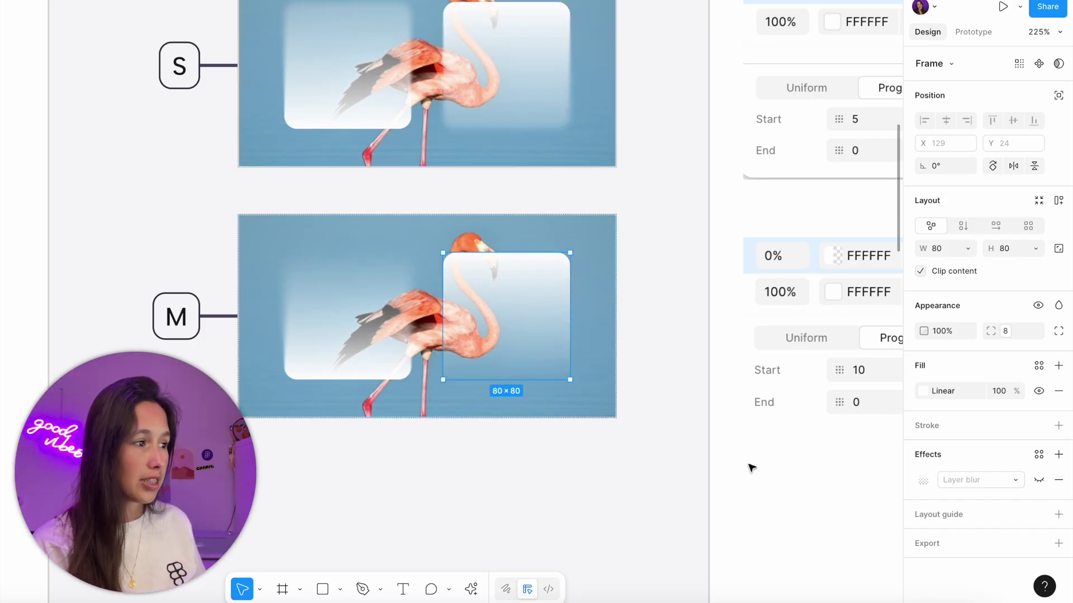
pyautogui.click(751, 469)
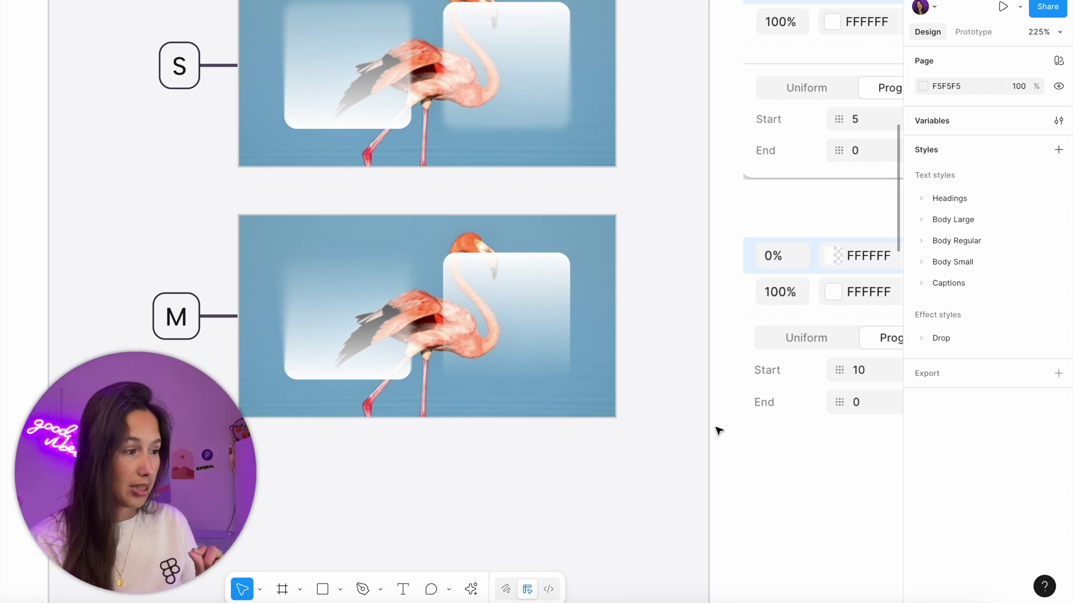
pyautogui.click(552, 351)
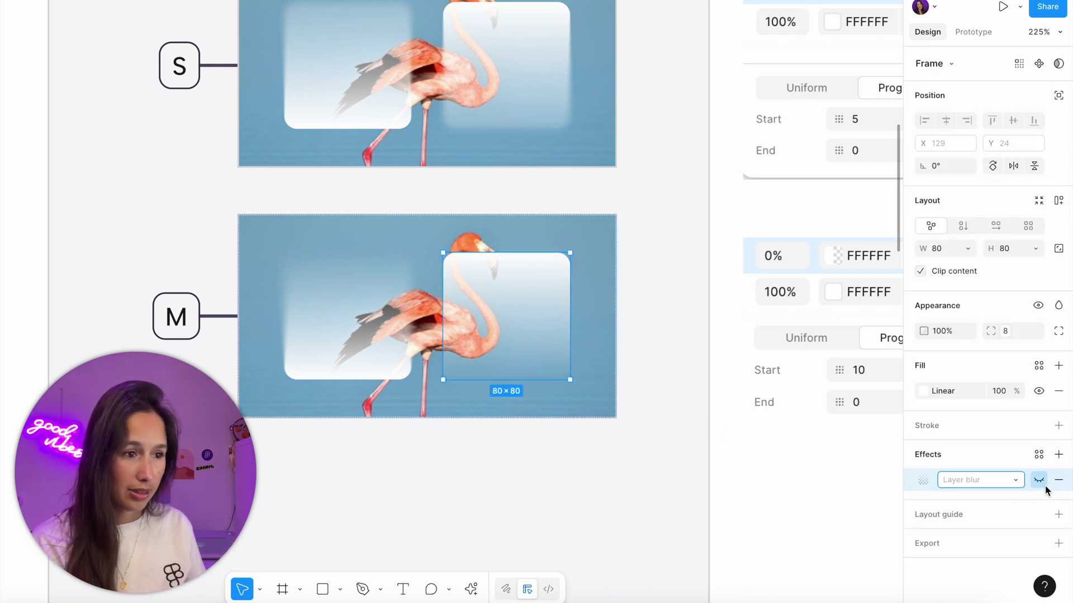
pyautogui.click(1038, 481)
pyautogui.click(848, 522)
# Open the file's variables and switch to the Colour Primitives collection, keeping the gradient examples in view
pyautogui.scroll(5, 626, 325)
pyautogui.scroll(-2, 626, 324)
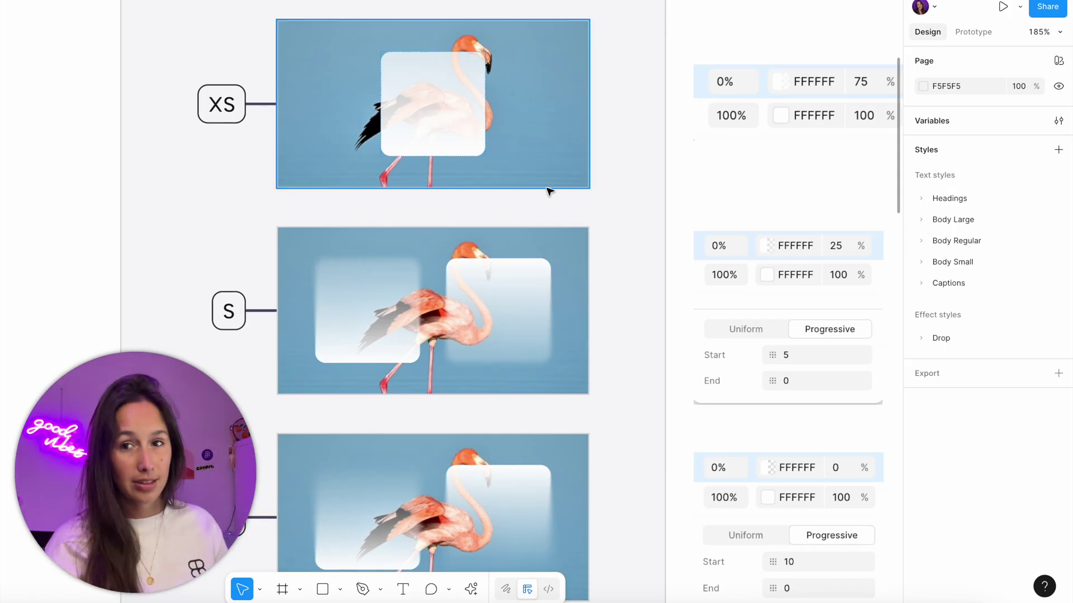
pyautogui.scroll(-2, 603, 106)
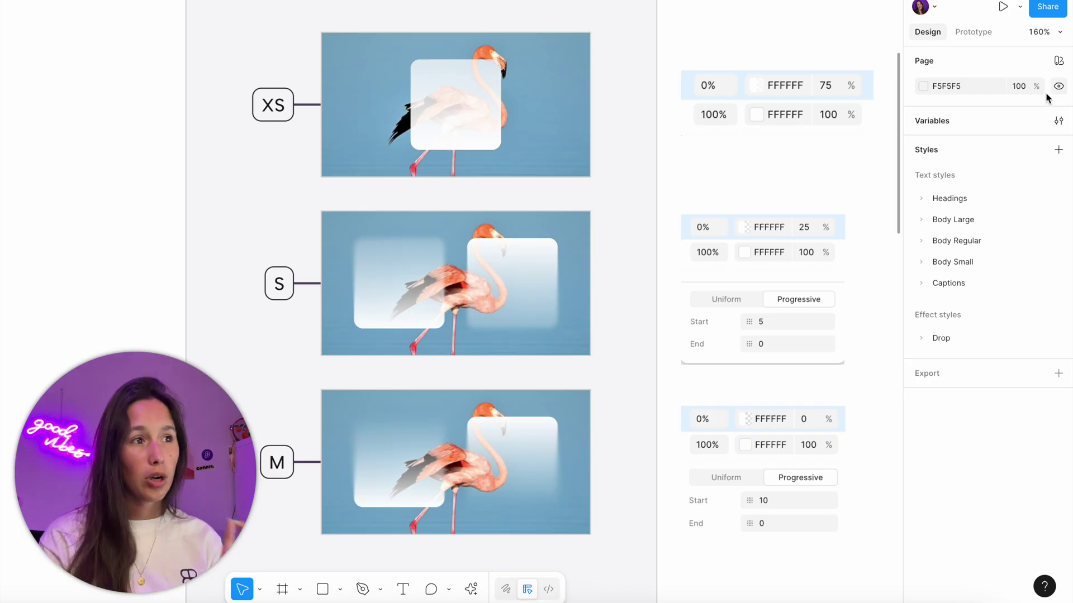
pyautogui.click(1058, 121)
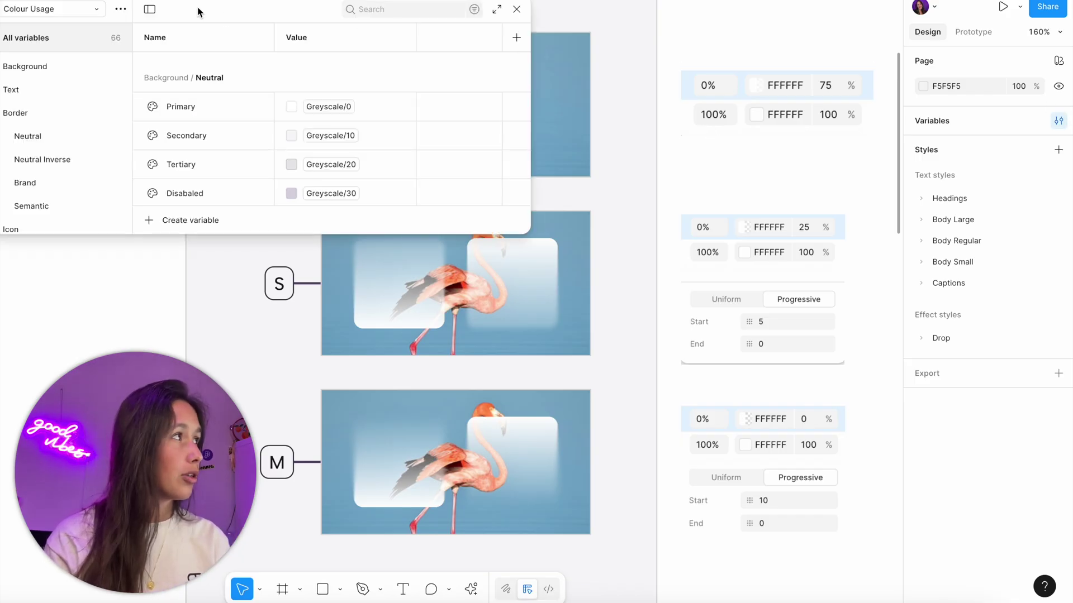
pyautogui.moveTo(199, 11); pyautogui.dragTo(666, 40)
pyautogui.click(555, 41)
pyautogui.click(557, 42)
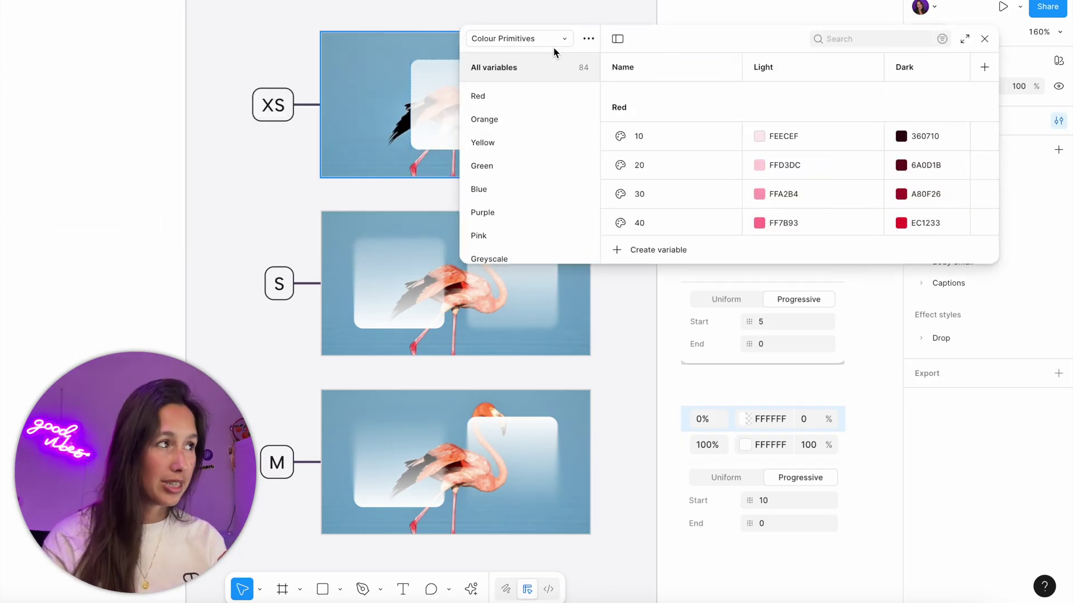
pyautogui.scroll(-1, 518, 196)
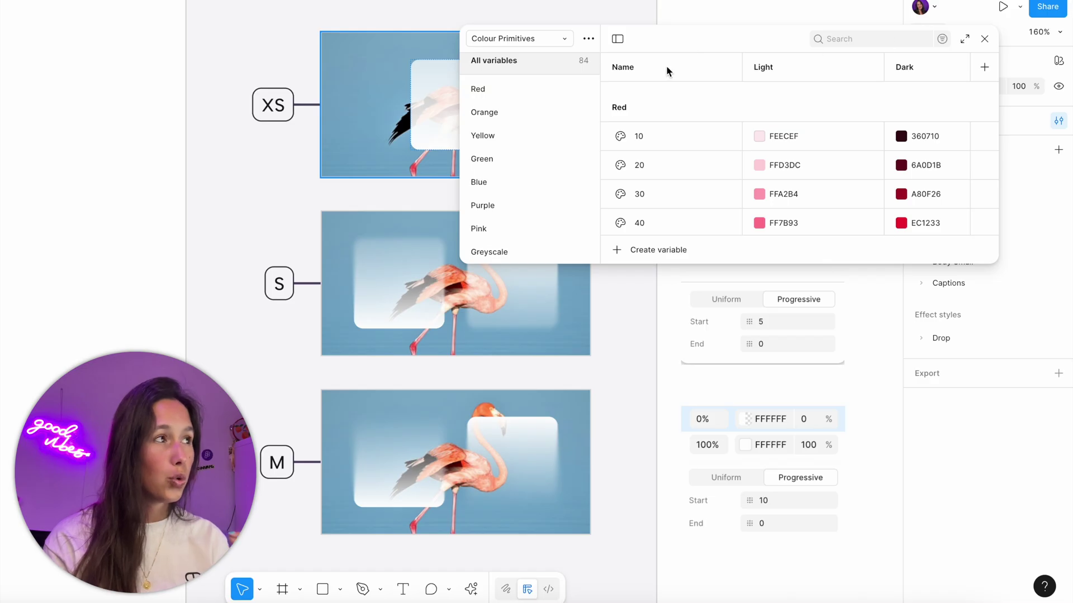
pyautogui.scroll(1, 489, 110)
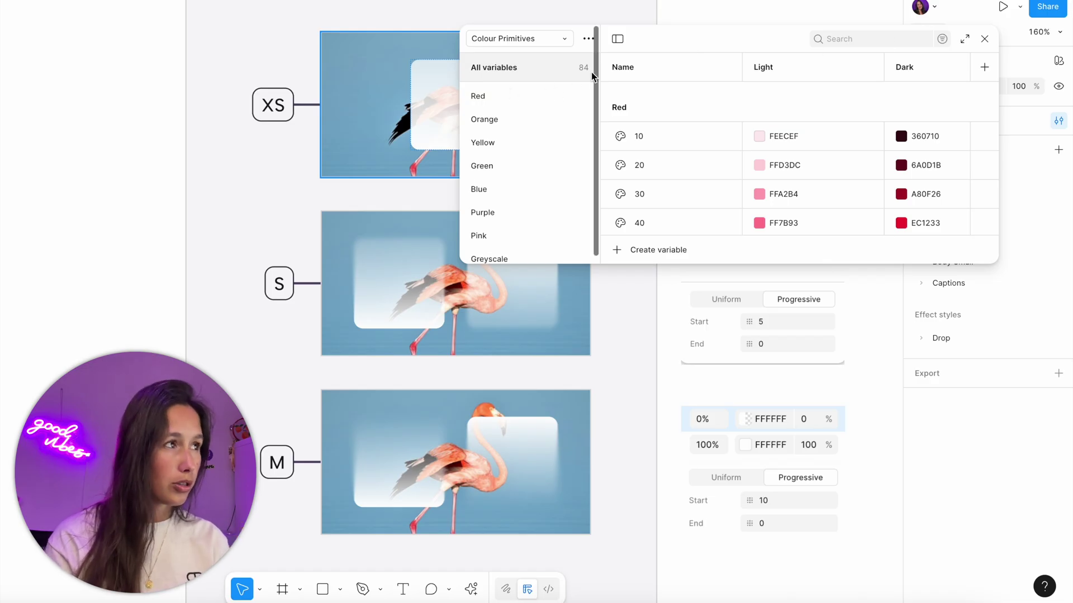
# Create a colour variable named XS inside a new Gradient group in the Colour Primitives collection
pyautogui.click(660, 257)
pyautogui.click(662, 275)
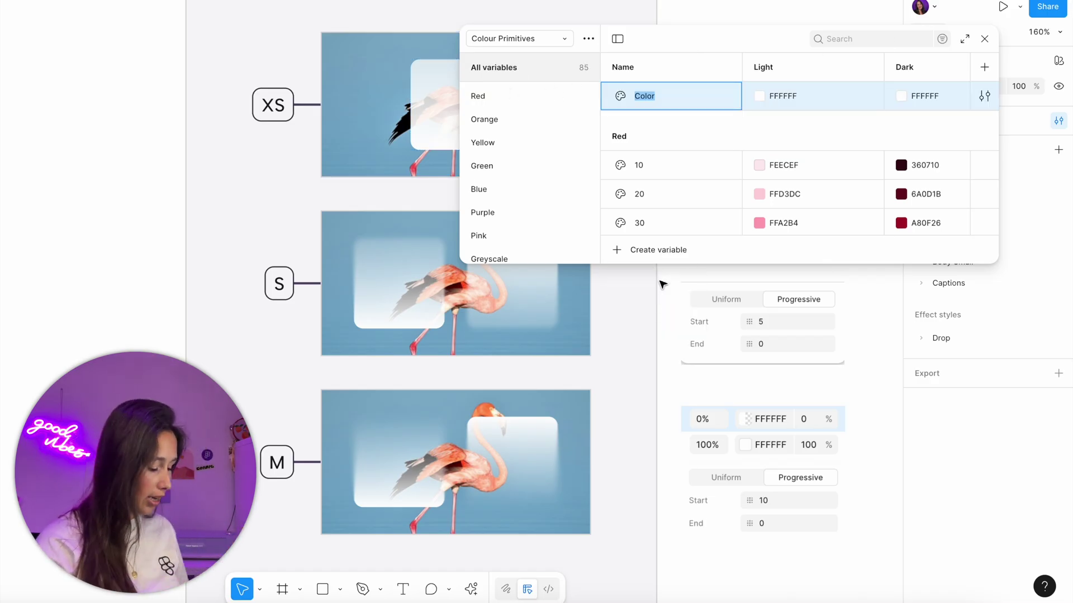
pyautogui.write('Gradient / XS')
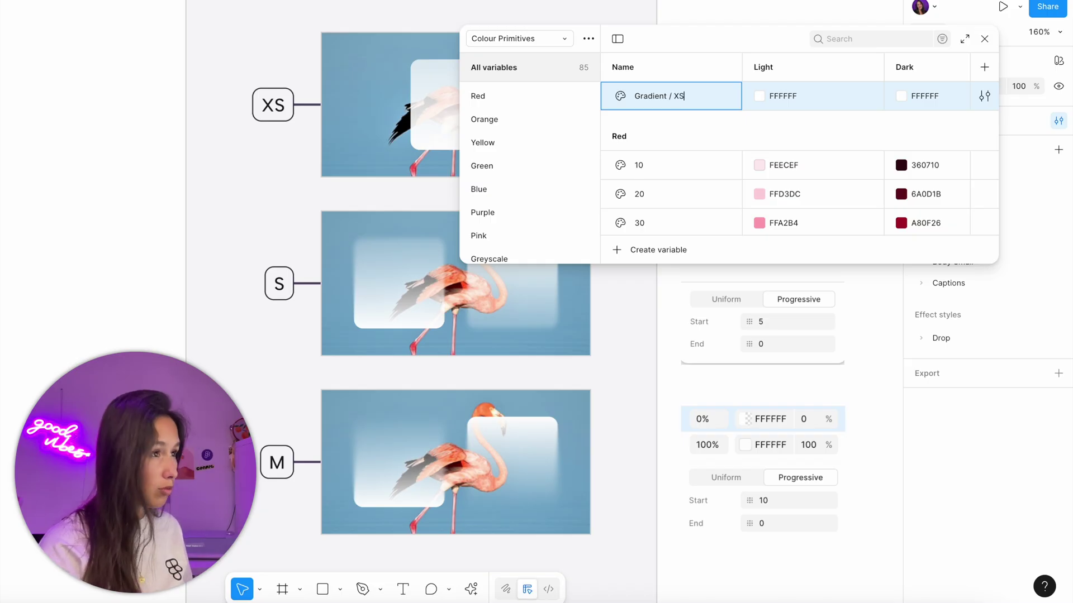
pyautogui.press('Return')
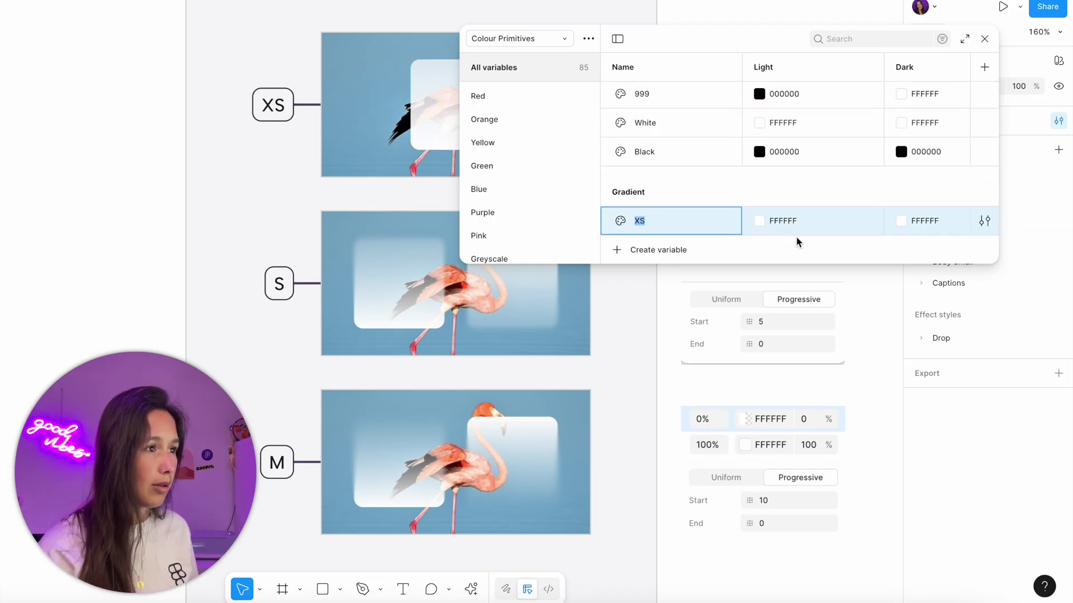
pyautogui.press('Right')
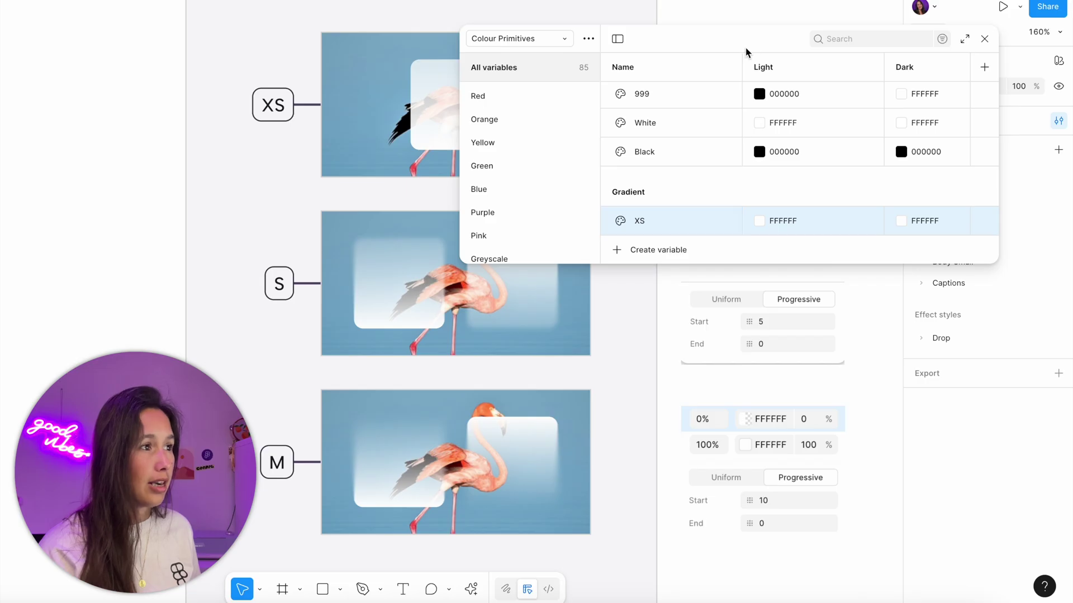
# Uncover the gradient reference settings and set the Light value of the XS gradient variable to 75% opacity
pyautogui.moveTo(746, 50); pyautogui.dragTo(422, 103)
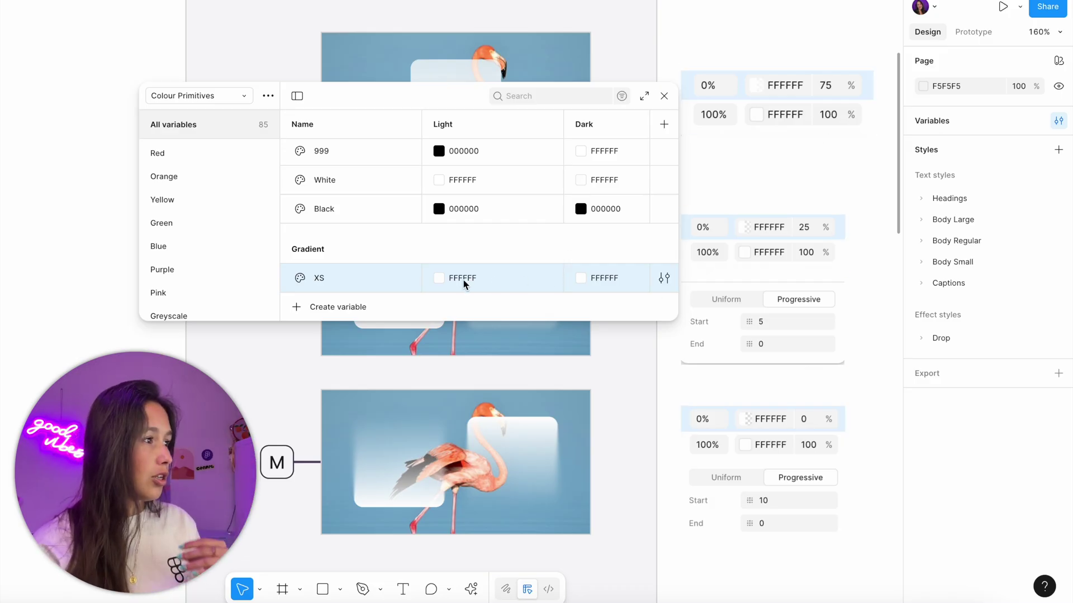
pyautogui.click(435, 284)
pyautogui.click(439, 280)
pyautogui.click(564, 490)
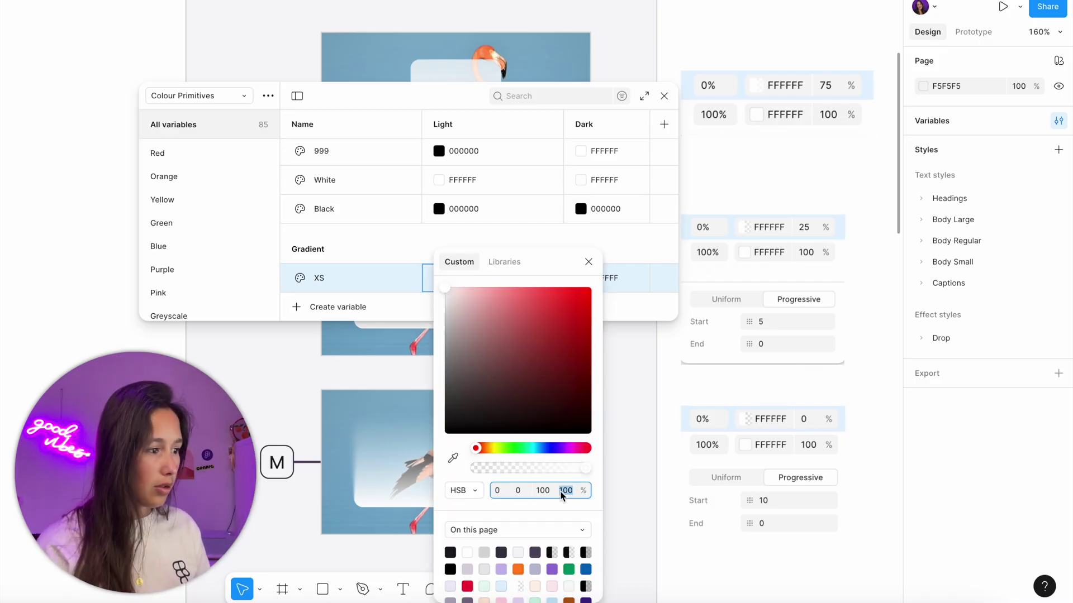
pyautogui.write('75')
# Duplicate the XS gradient variable, name the copy S and set its Light opacity to 25%
pyautogui.click(339, 287)
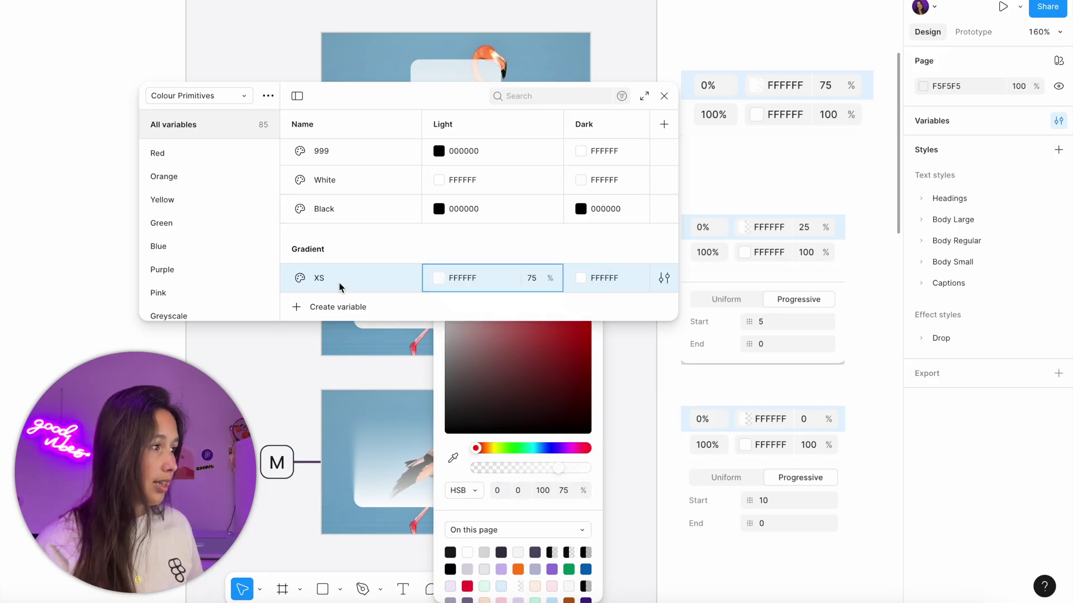
pyautogui.hotkey('shift', 'Return')
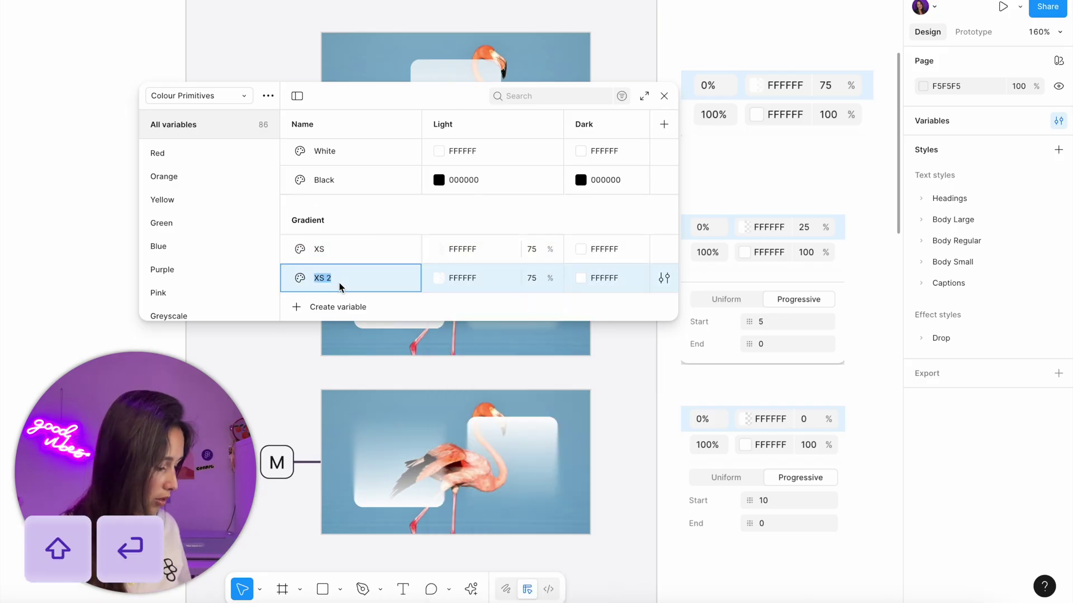
pyautogui.write('S')
pyautogui.click(531, 284)
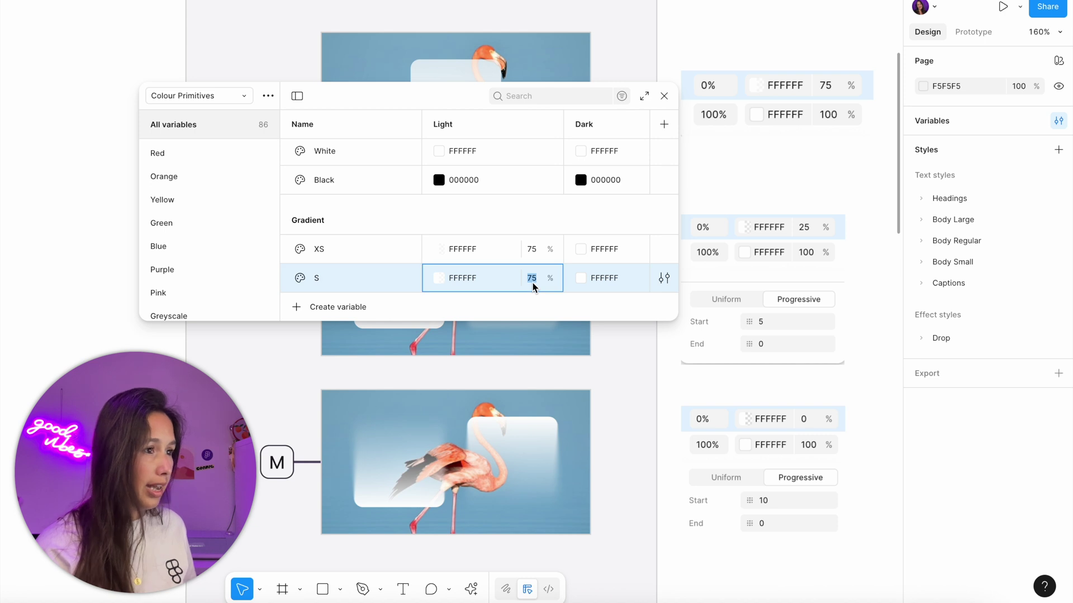
pyautogui.write('25')
pyautogui.press('Return')
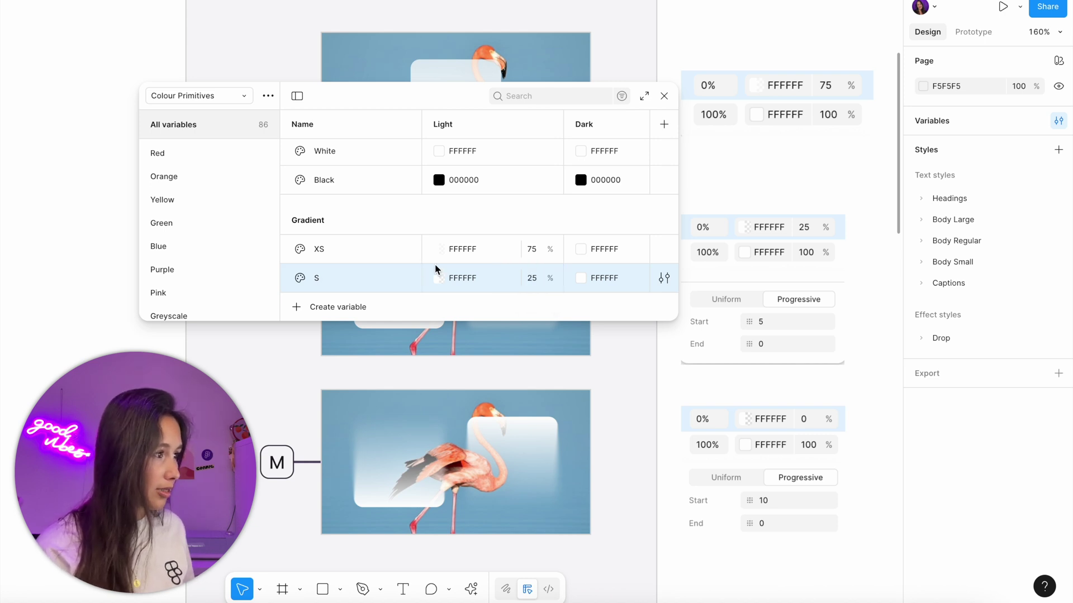
# Duplicate the S gradient variable, name the copy M and set its Light opacity to 0%
pyautogui.hotkey('shift', 'Return')
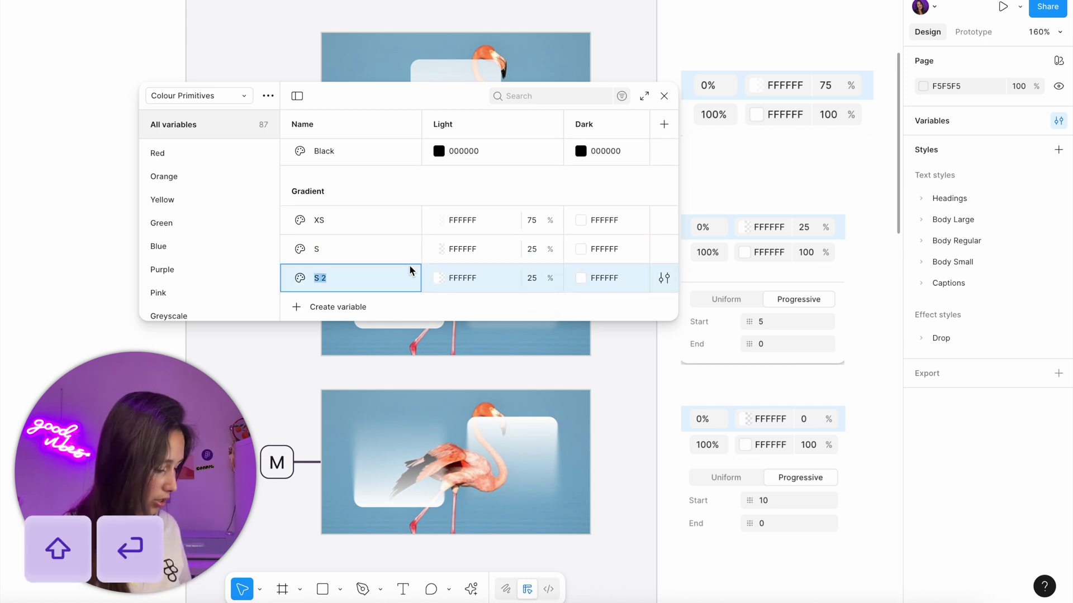
pyautogui.write('M')
pyautogui.click(542, 281)
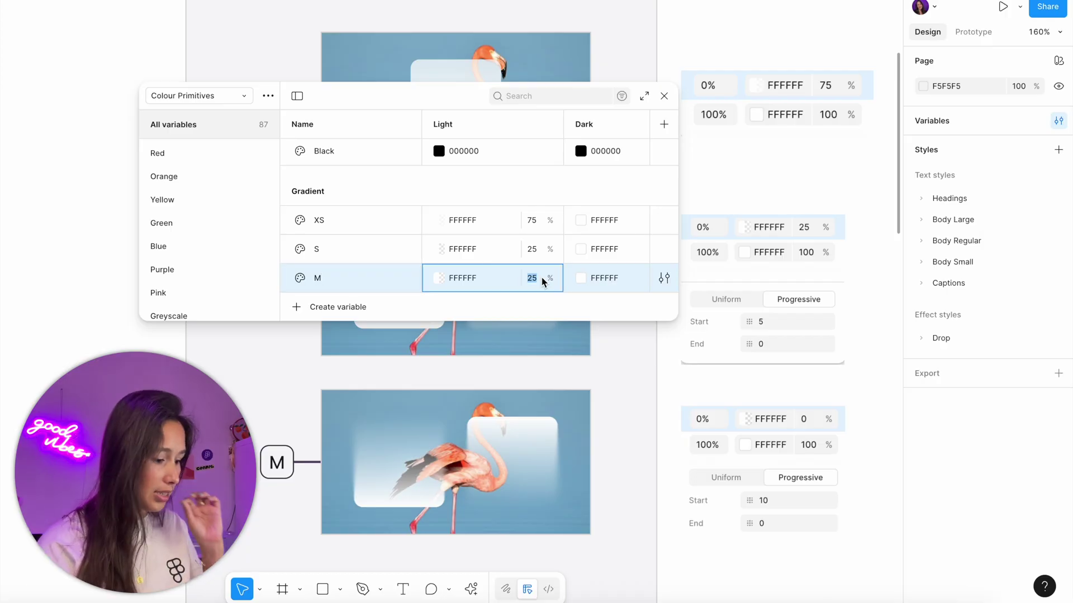
pyautogui.write('0')
pyautogui.press('Return')
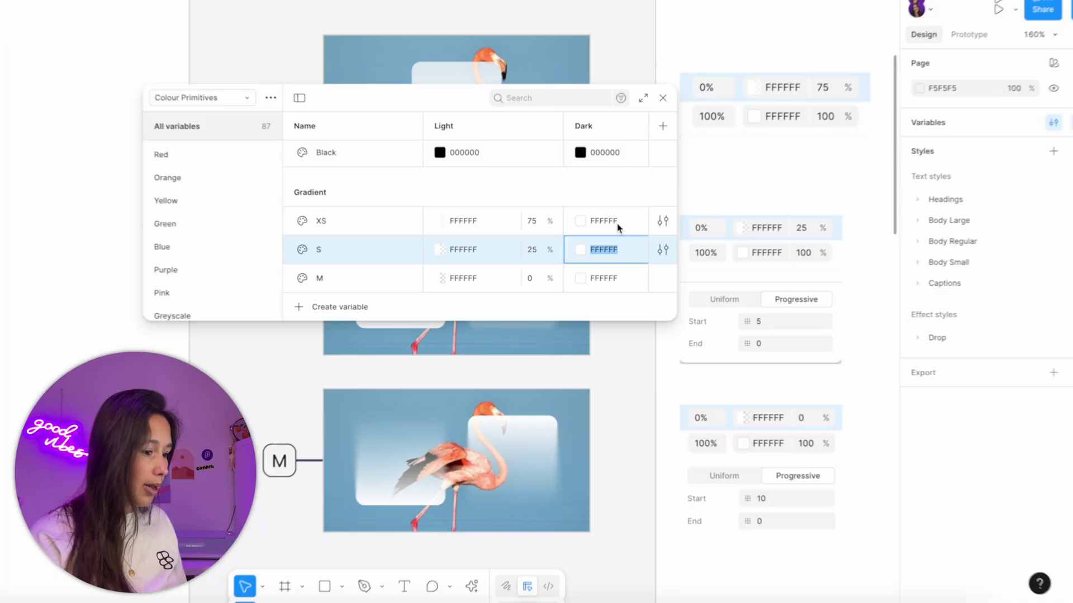
# Set the Dark colour of the XS, S and M gradient variables to black, 000000
pyautogui.click(617, 222)
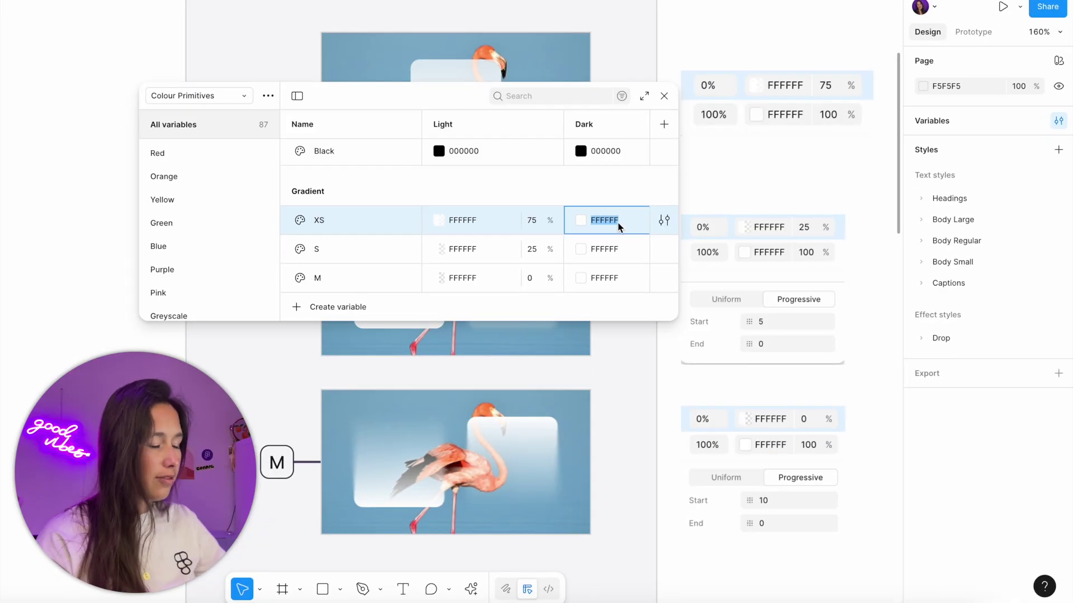
pyautogui.hscroll(4, 612, 224)
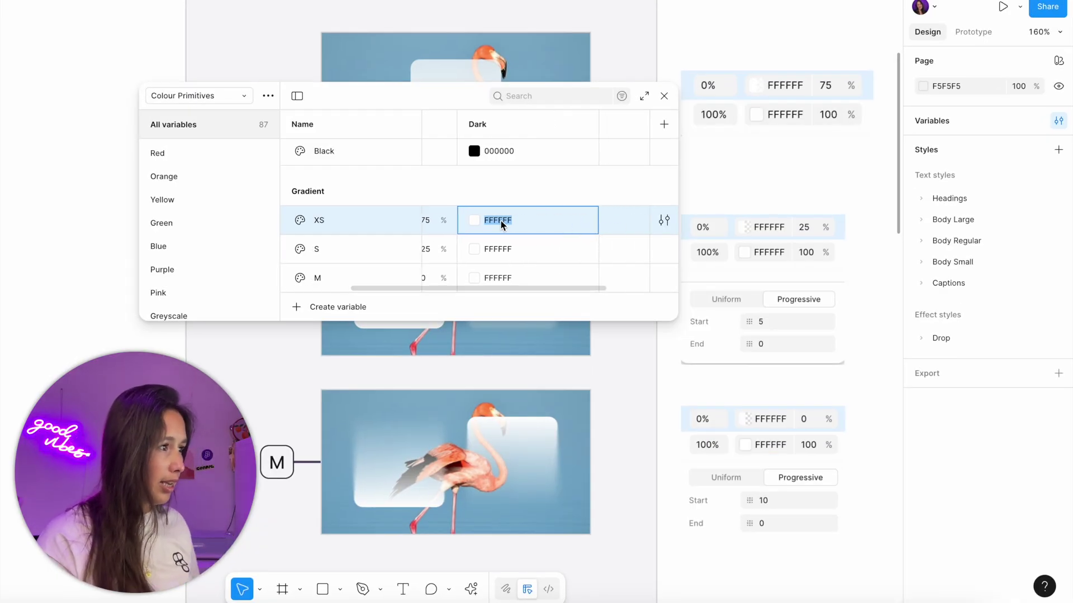
pyautogui.write('0')
pyautogui.click(498, 279)
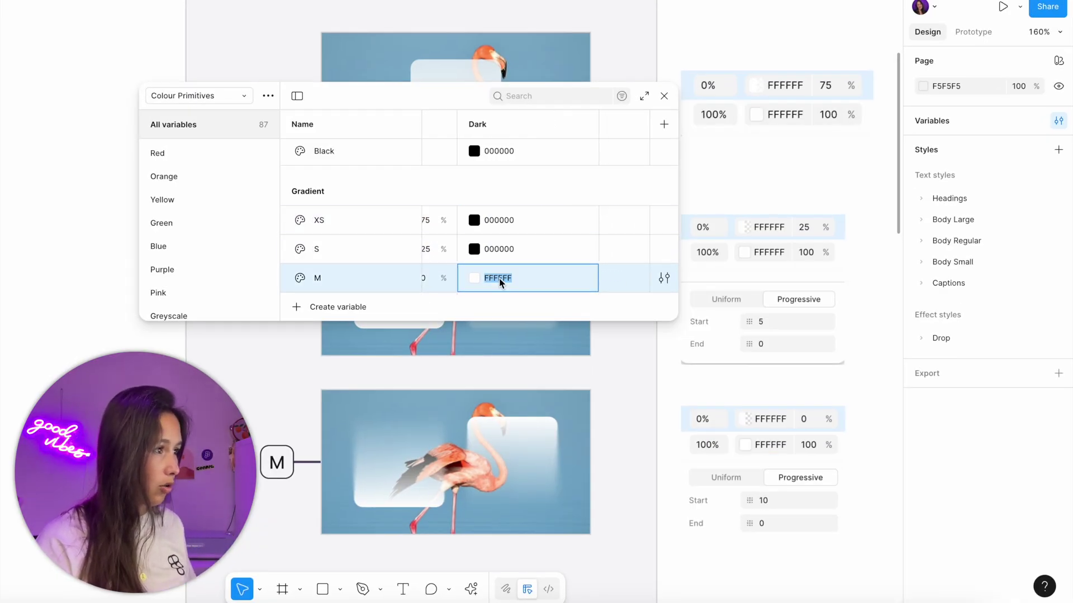
pyautogui.write('0')
# Set the Dark opacity of the XS gradient variable to 75%
pyautogui.click(474, 221)
pyautogui.click(610, 469)
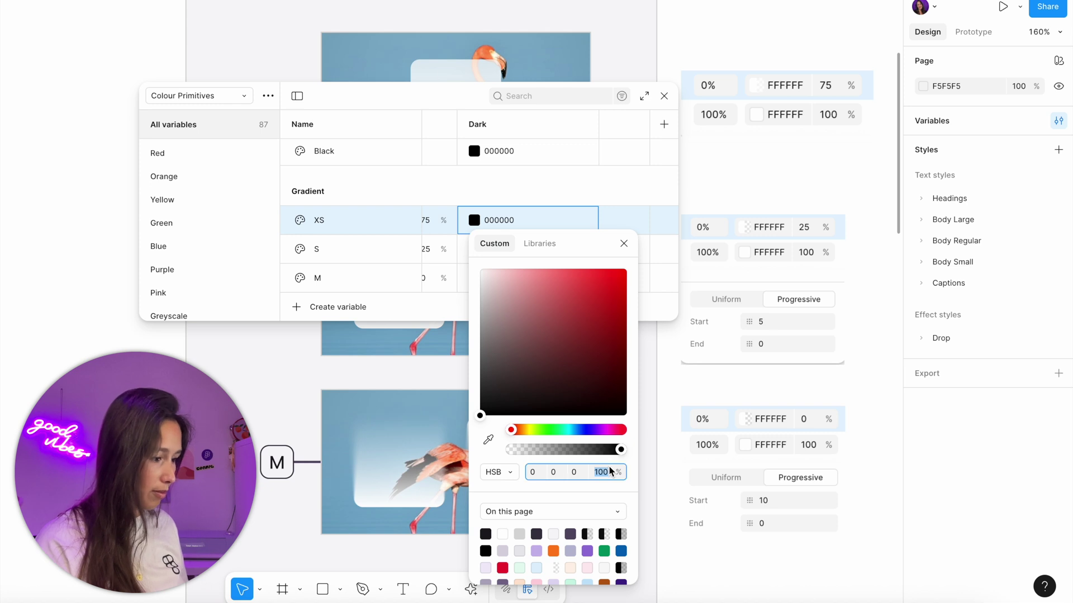
pyautogui.write('75')
pyautogui.press('Return')
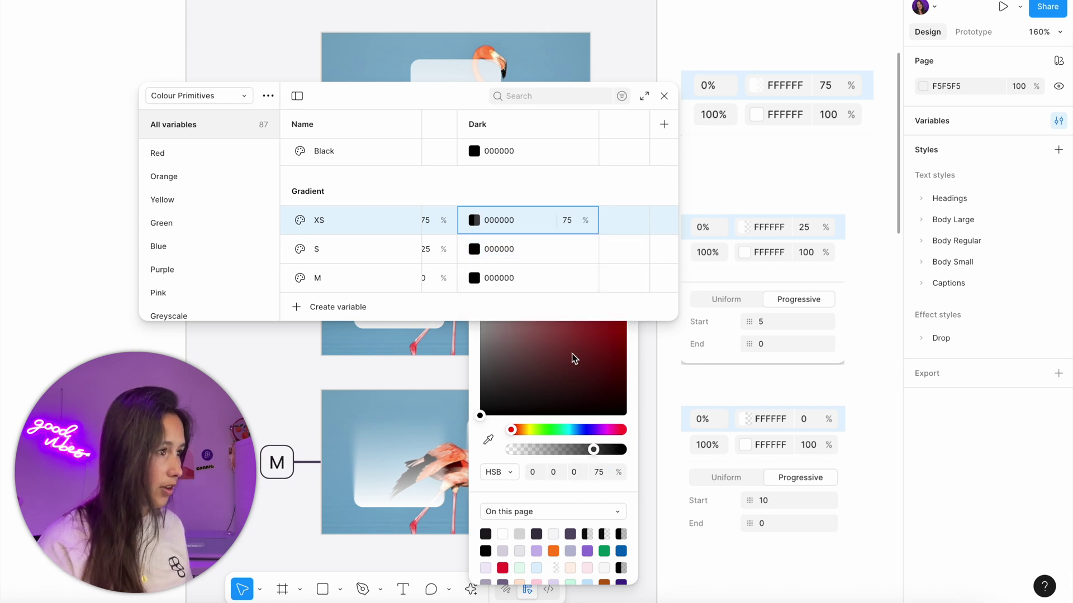
# Set the Dark opacity of the S gradient variable to 25% and of the M gradient variable to 0%
pyautogui.click(478, 252)
pyautogui.click(479, 252)
pyautogui.click(606, 489)
pyautogui.write('25')
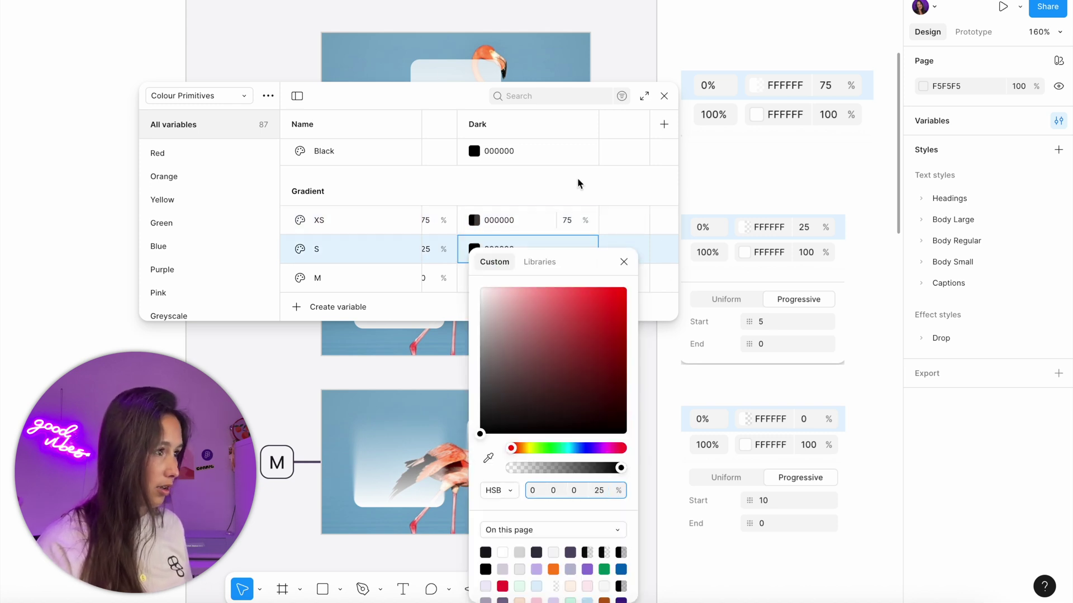
pyautogui.click(577, 179)
pyautogui.click(474, 278)
pyautogui.click(604, 488)
pyautogui.write('0')
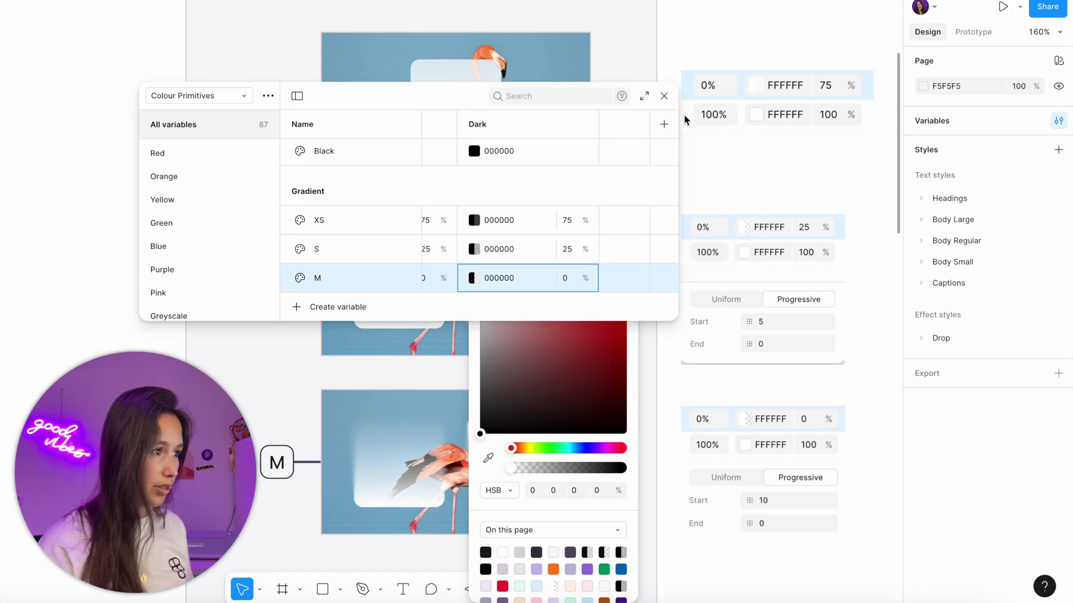
# Duplicate the M gradient variable and name the copy Full
pyautogui.click(482, 224)
pyautogui.click(478, 257)
pyautogui.hotkey('ctrl', 'd')
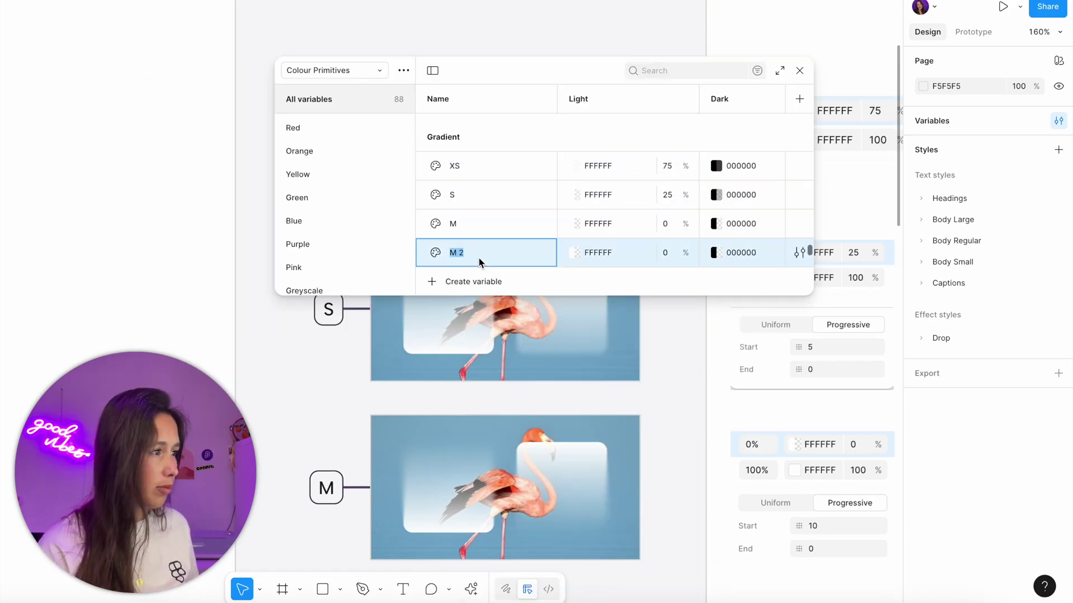
pyautogui.write('Full')
pyautogui.press('Return')
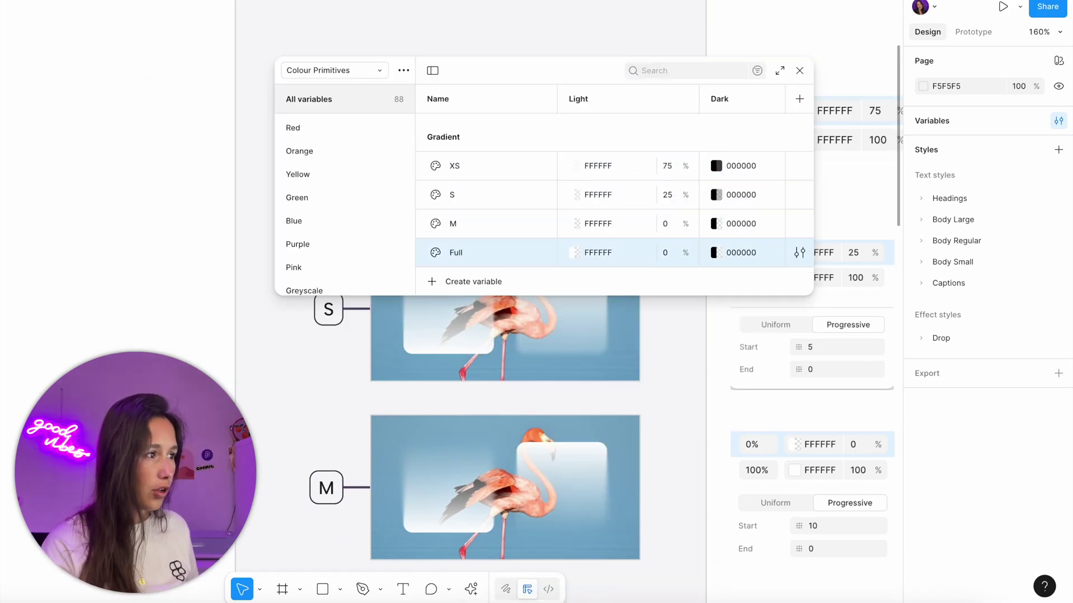
# Set both the Light and Dark opacity of the Full gradient variable to 100%
pyautogui.click(671, 251)
pyautogui.write('100')
pyautogui.press('Return')
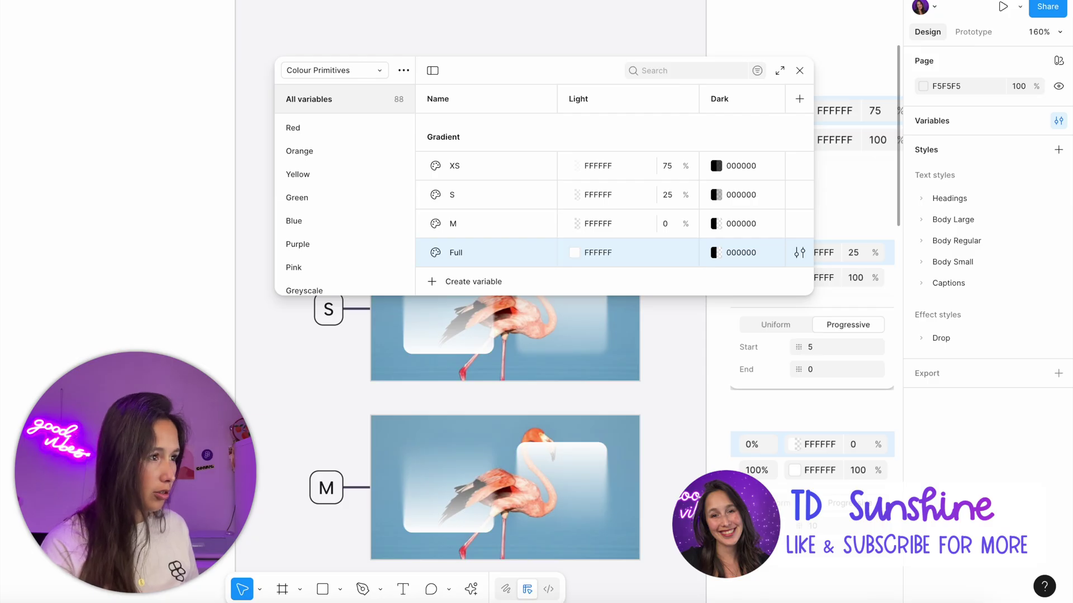
pyautogui.hscroll(3, 732, 260)
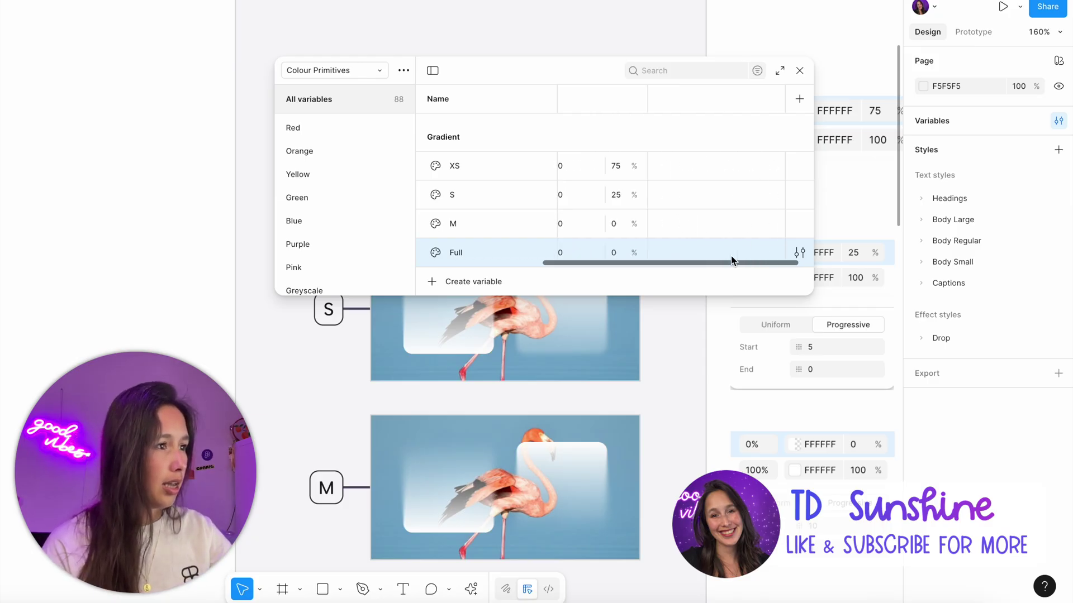
pyautogui.click(617, 253)
pyautogui.write('100')
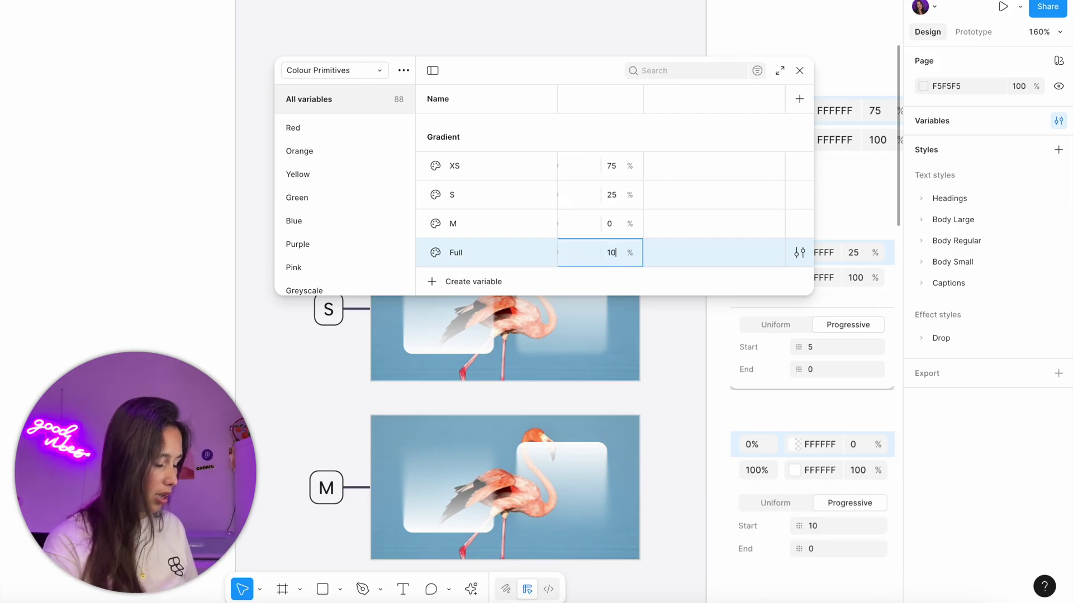
pyautogui.press('Return')
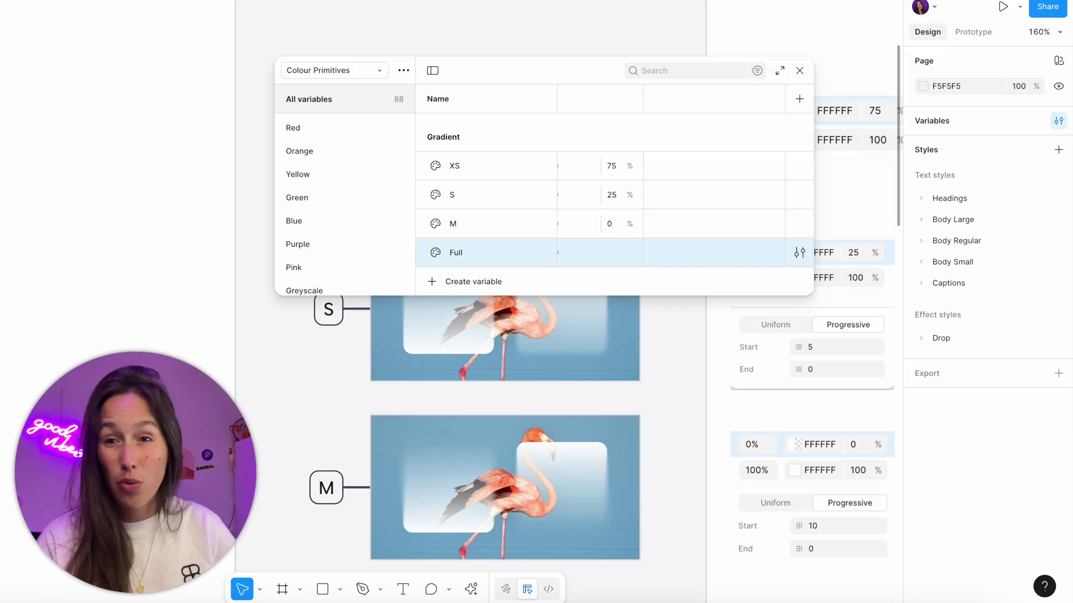
# Limit the colour scope of all four Gradient variables to frame and shape fills, and close the variables window
pyautogui.hscroll(-3, 641, 163)
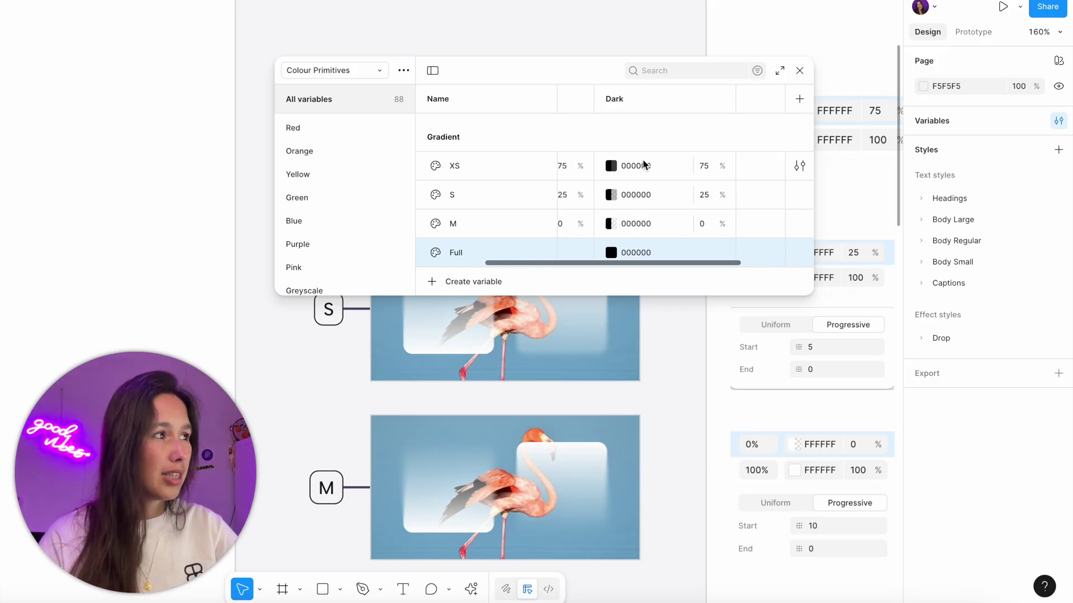
pyautogui.click(514, 170)
pyautogui.keyDown('shift'); pyautogui.click(493, 236); pyautogui.keyUp('shift')
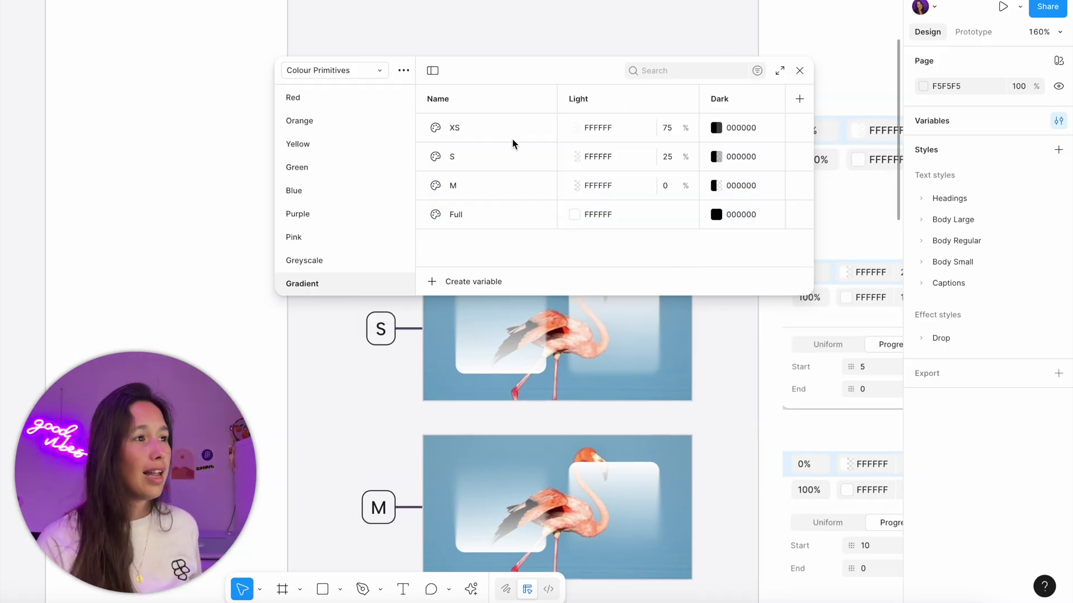
pyautogui.click(512, 136)
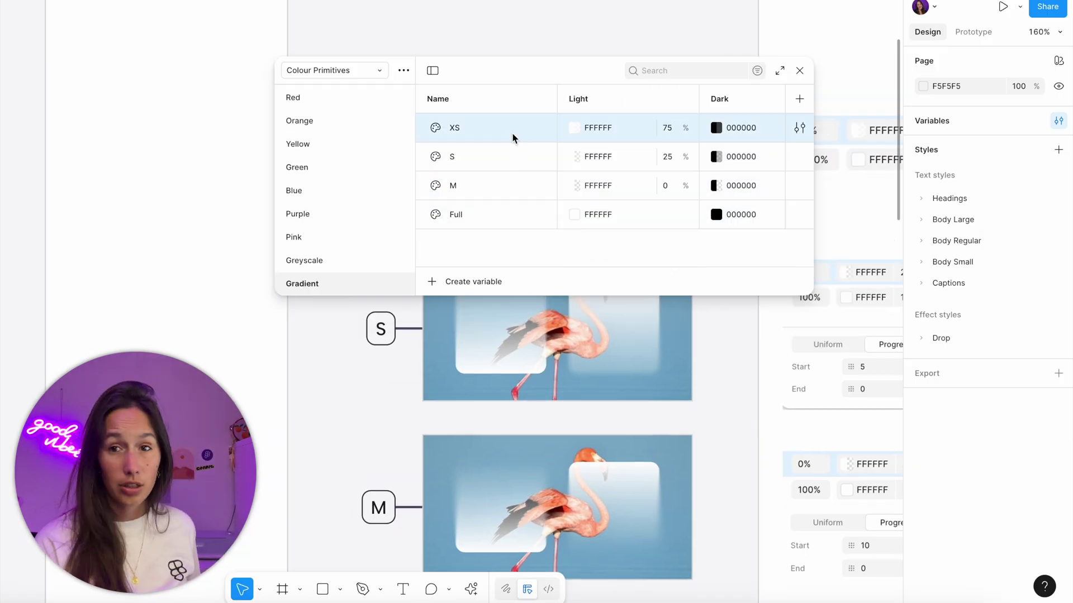
pyautogui.keyDown('shift'); pyautogui.click(498, 210); pyautogui.keyUp('shift')
pyautogui.rightClick(522, 189)
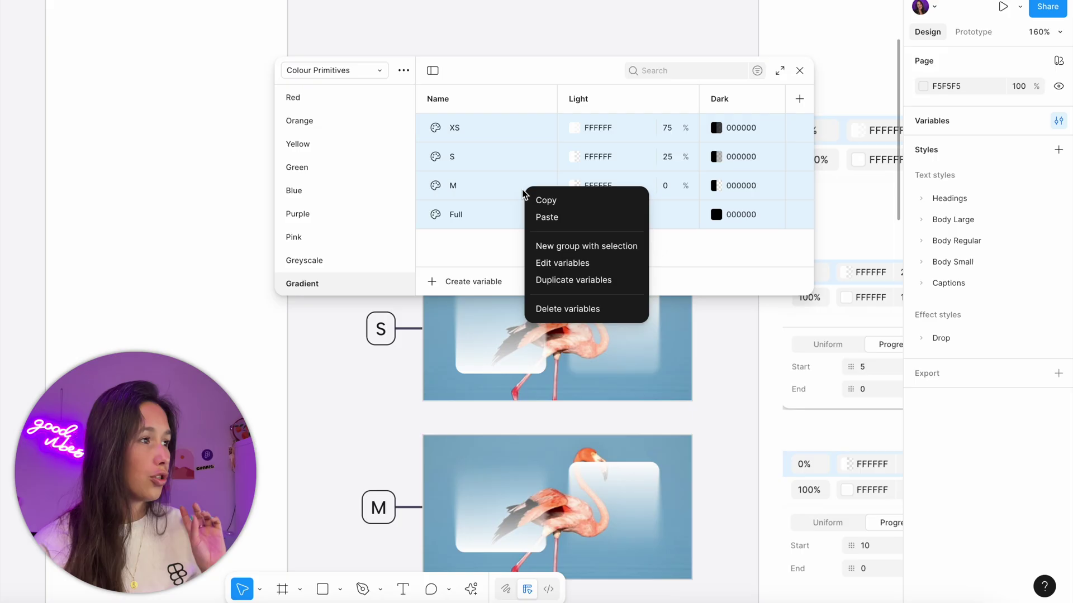
pyautogui.click(572, 264)
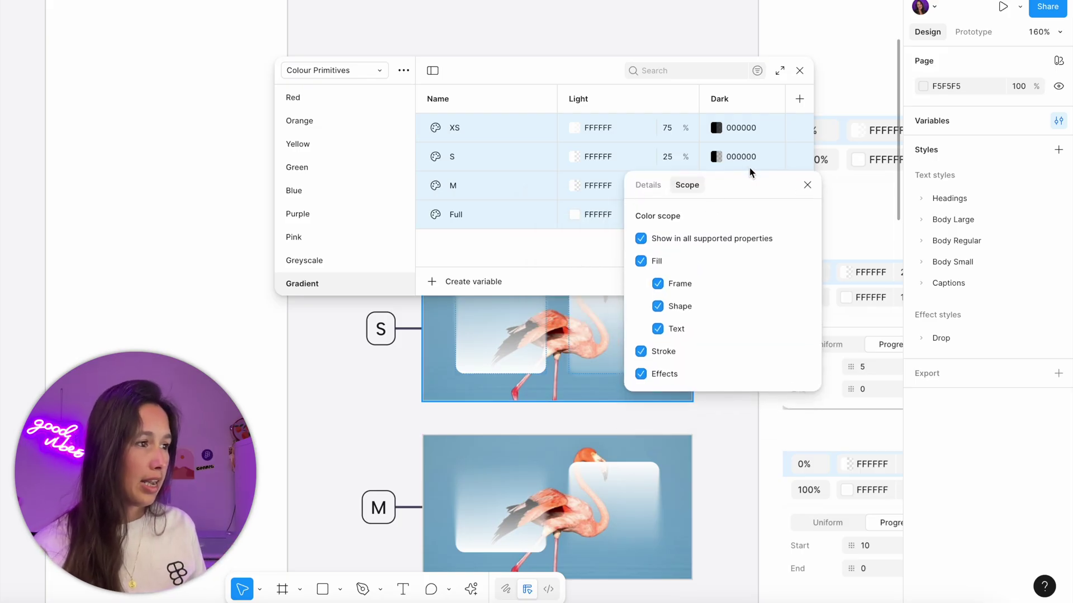
pyautogui.click(641, 238)
pyautogui.click(641, 261)
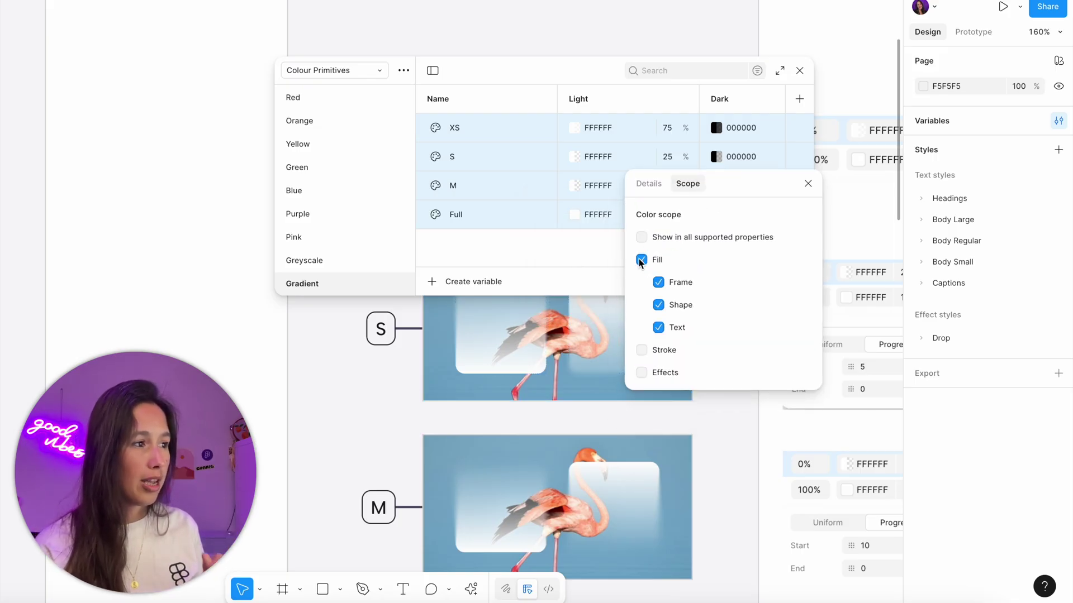
pyautogui.click(659, 328)
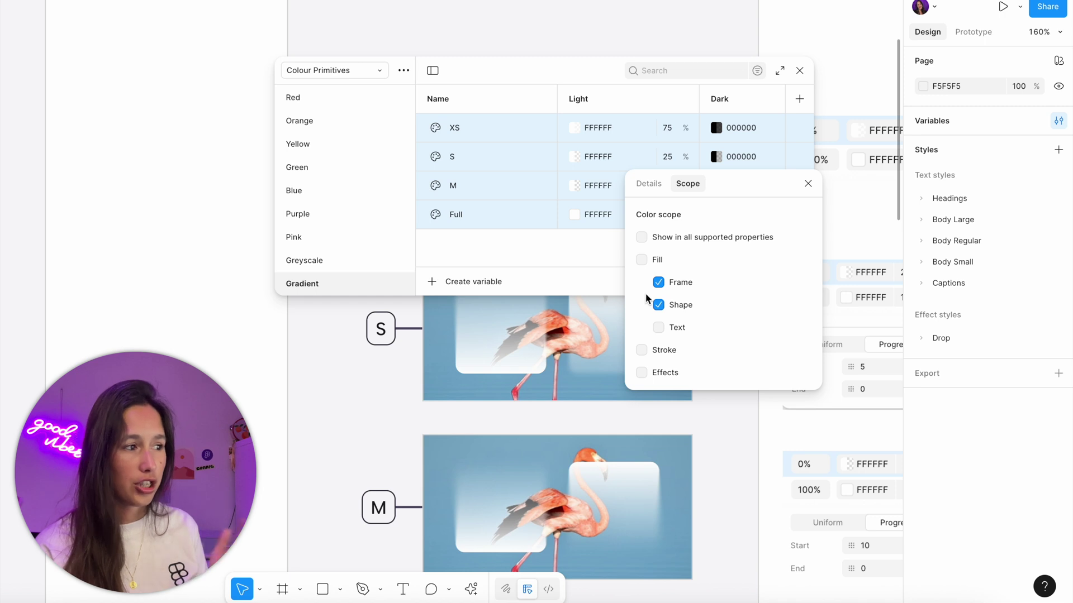
pyautogui.click(809, 184)
pyautogui.click(800, 70)
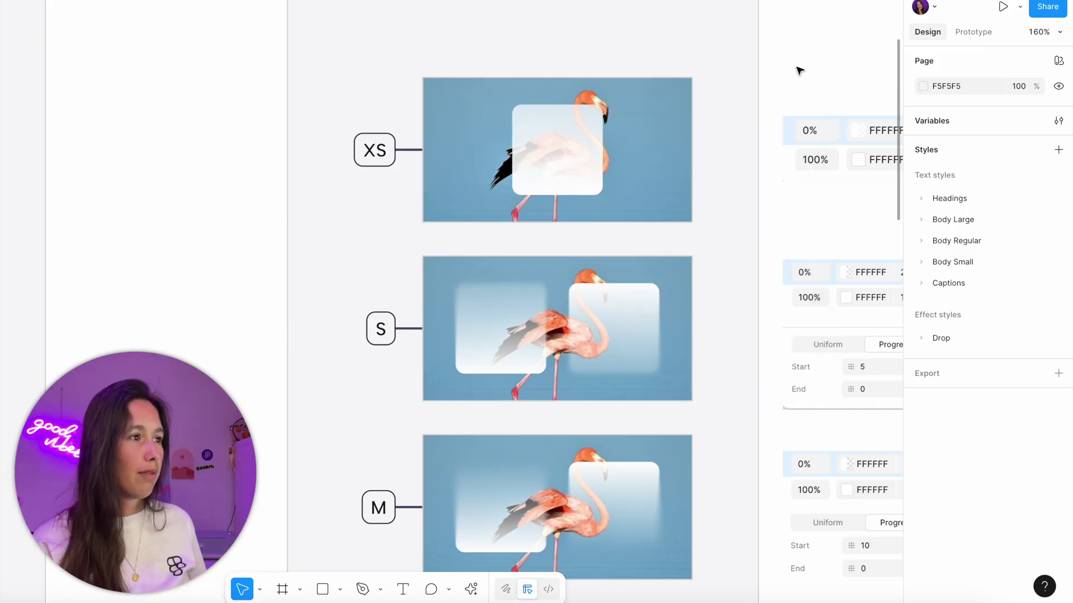
# Link the 0% stop of the XS example square's linear fill to the Gradient/XS variable
pyautogui.click(599, 134)
pyautogui.hscroll(-3, 693, 176)
pyautogui.scroll(2, 693, 176)
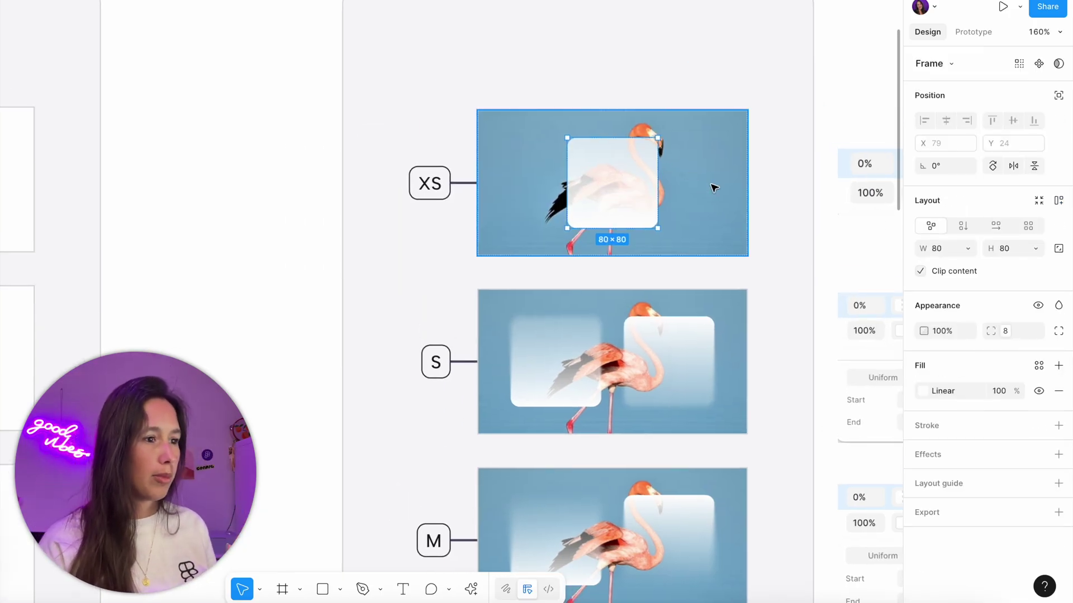
pyautogui.click(922, 393)
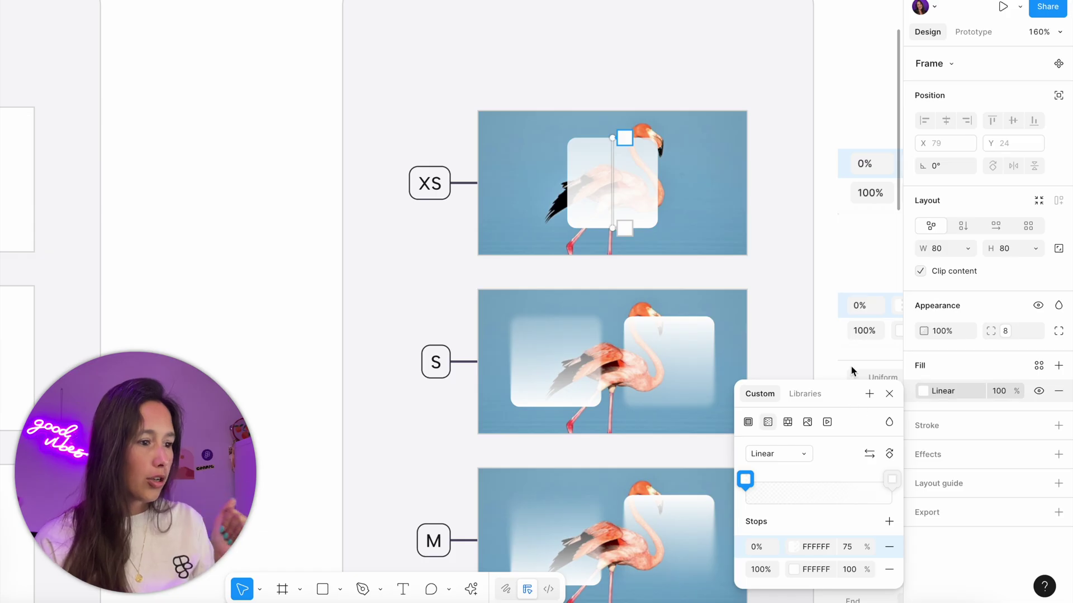
pyautogui.moveTo(849, 398); pyautogui.dragTo(853, 140)
pyautogui.click(796, 288)
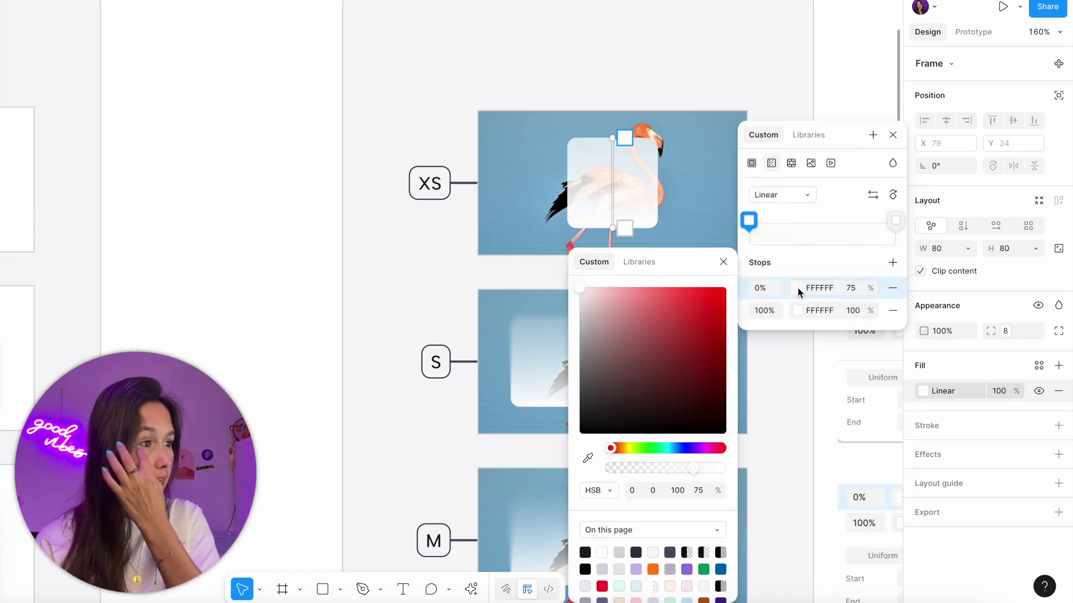
pyautogui.click(627, 261)
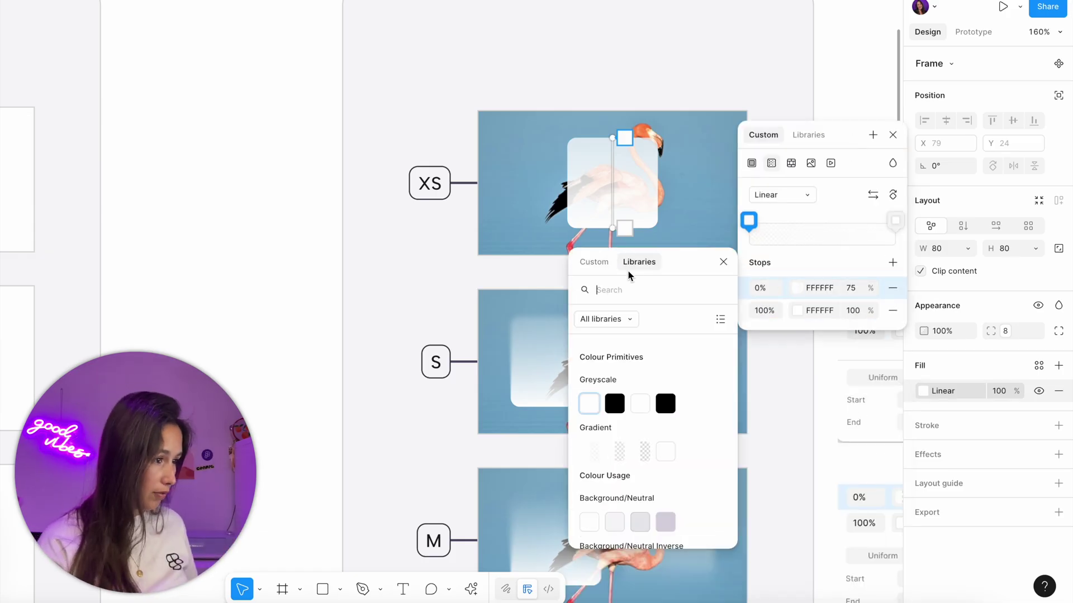
pyautogui.click(589, 451)
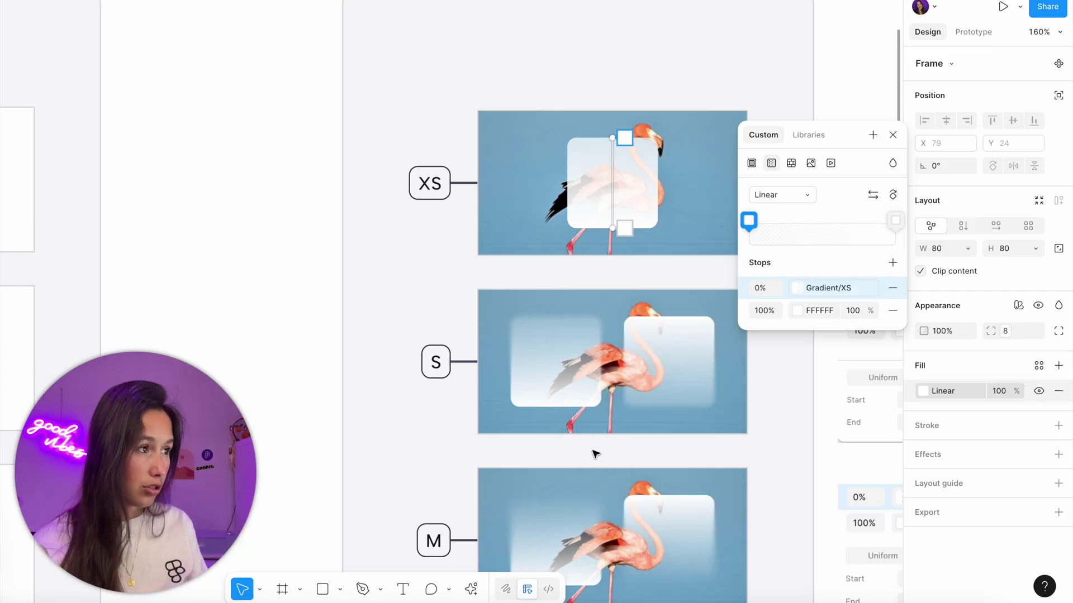
# Link the 100% stop of the XS square's linear fill to the Gradient/Full variable
pyautogui.click(797, 311)
pyautogui.click(638, 262)
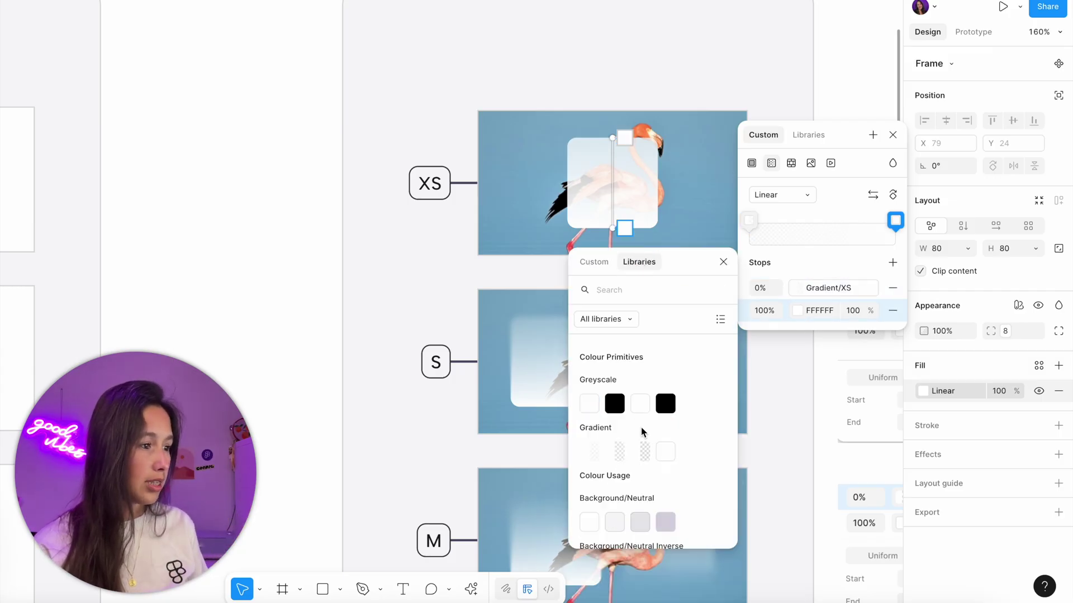
pyautogui.click(671, 454)
pyautogui.press('Escape')
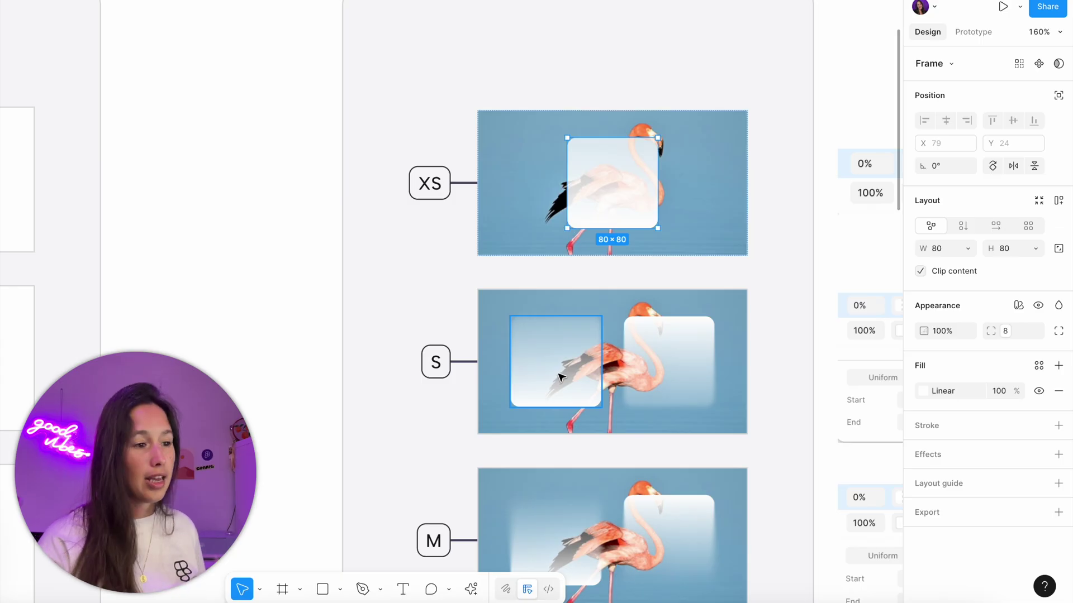
# Link the left S example square's gradient stops to Gradient/S at 0% and Gradient/Full at 100%
pyautogui.click(561, 378)
pyautogui.click(923, 391)
pyautogui.click(779, 430)
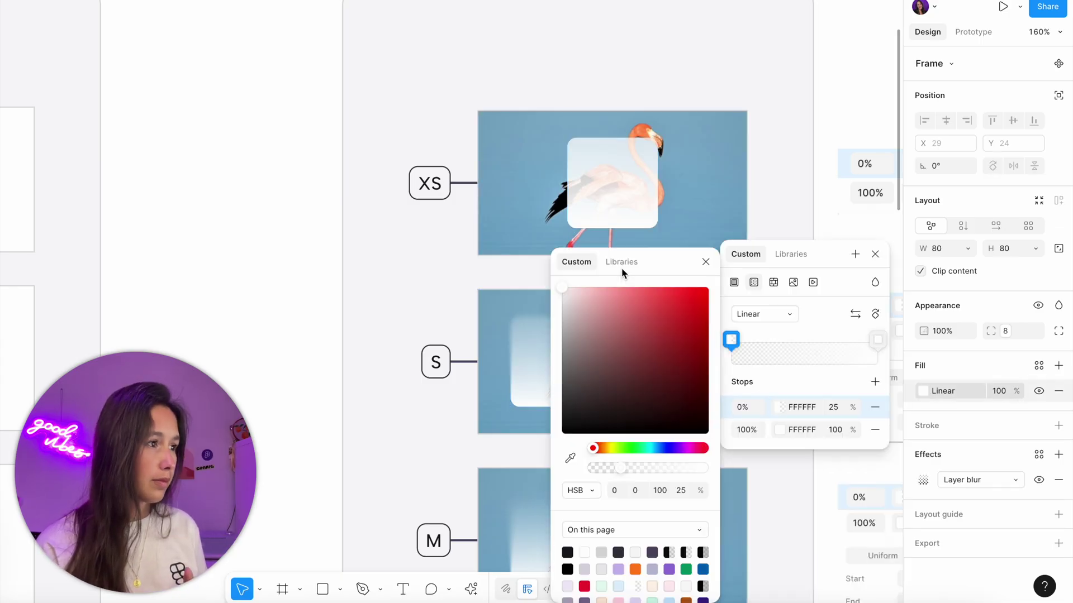
pyautogui.click(622, 262)
pyautogui.click(576, 261)
pyautogui.press('Escape')
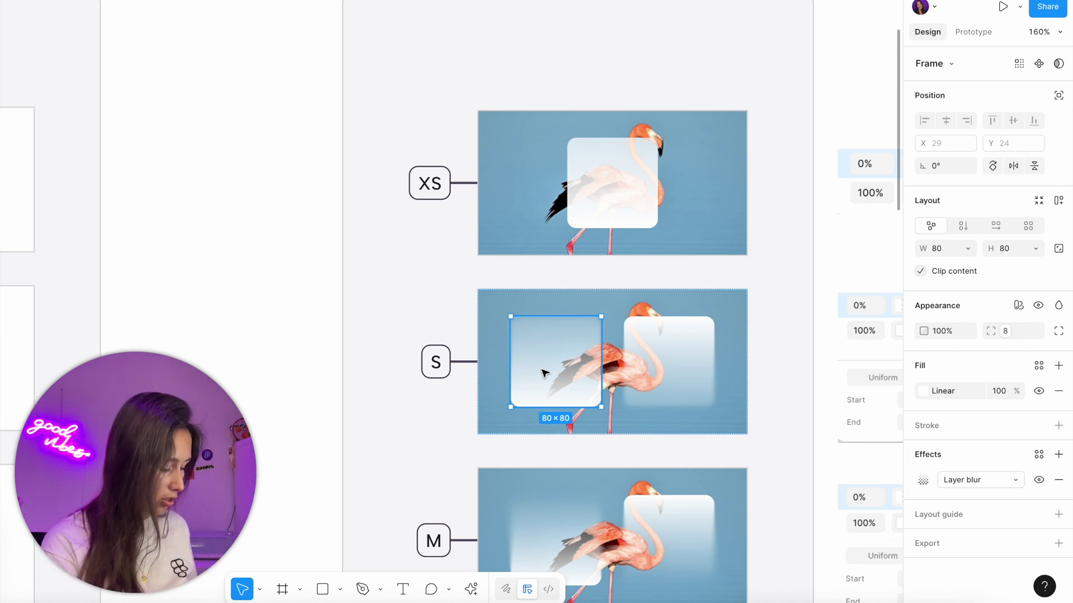
# Copy the left S square's properties onto the right S square and flip the right square's gradient
pyautogui.press('super+alt+c')
pyautogui.click(645, 355)
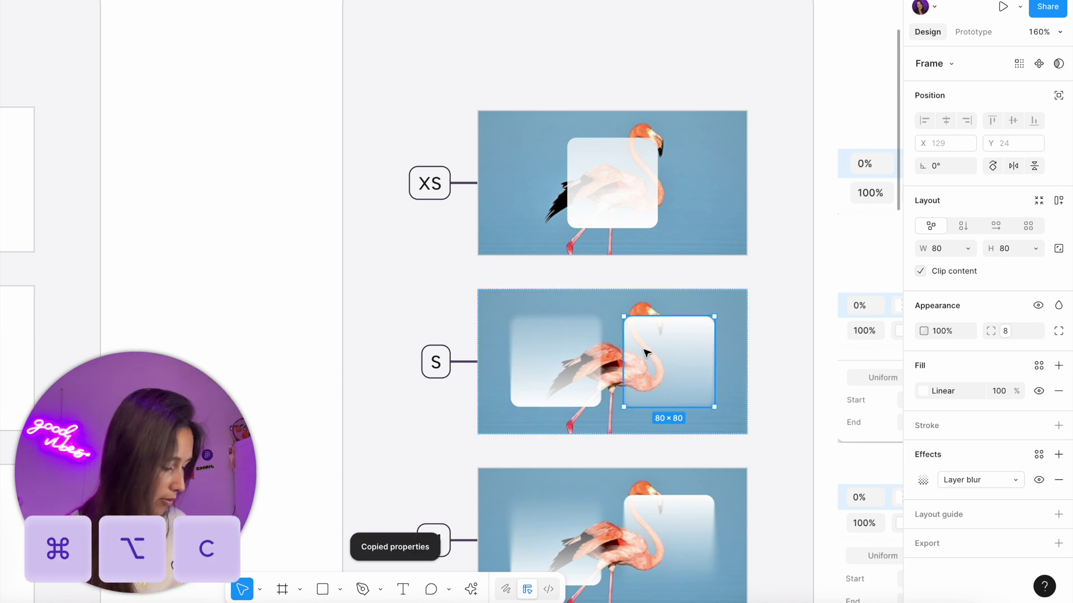
pyautogui.press('super+alt+v')
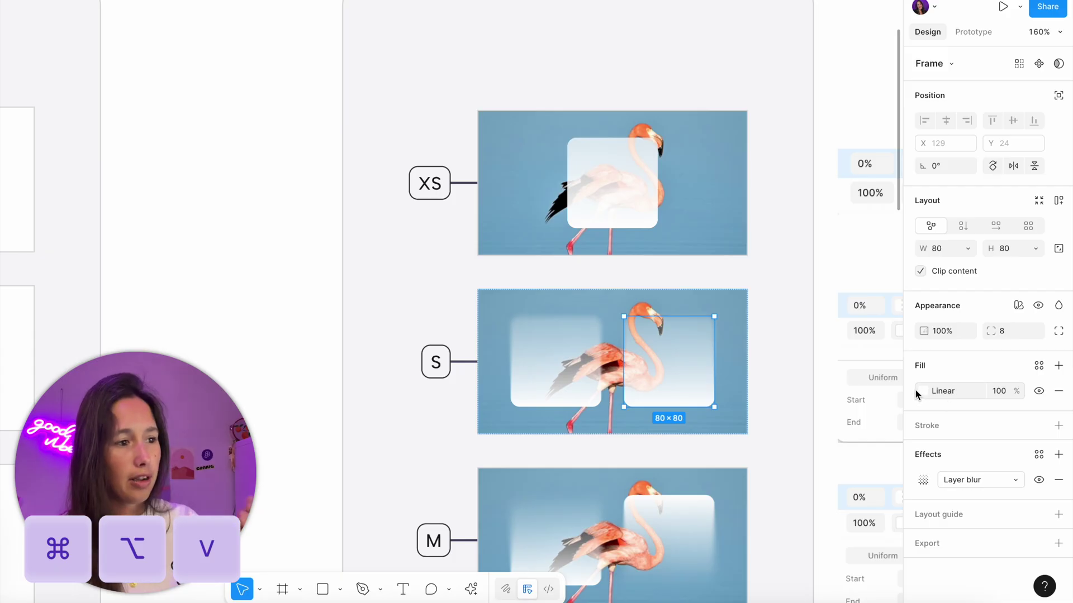
pyautogui.click(921, 391)
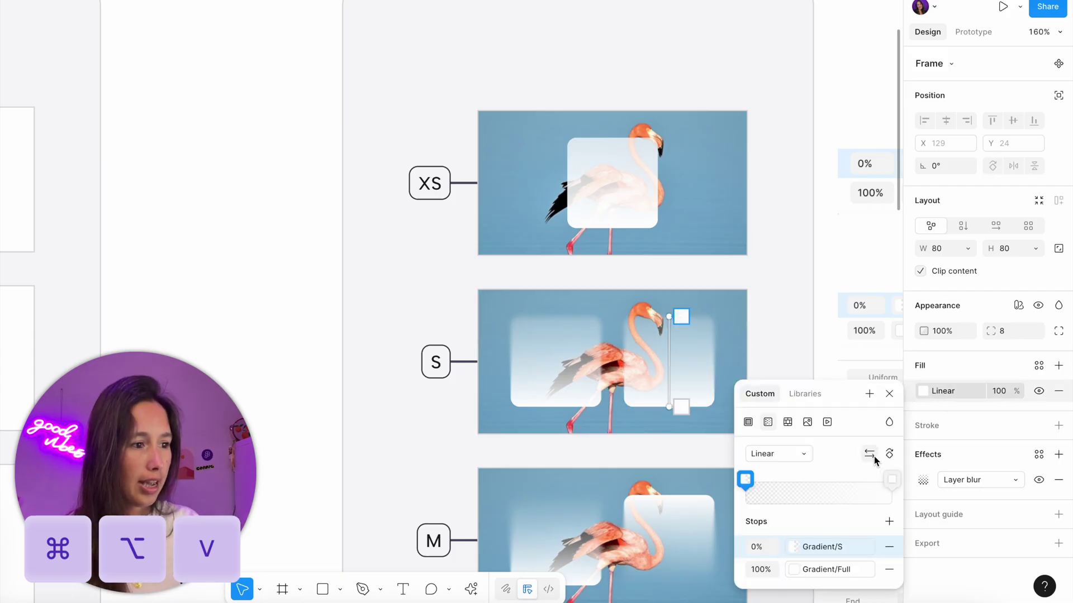
pyautogui.click(870, 454)
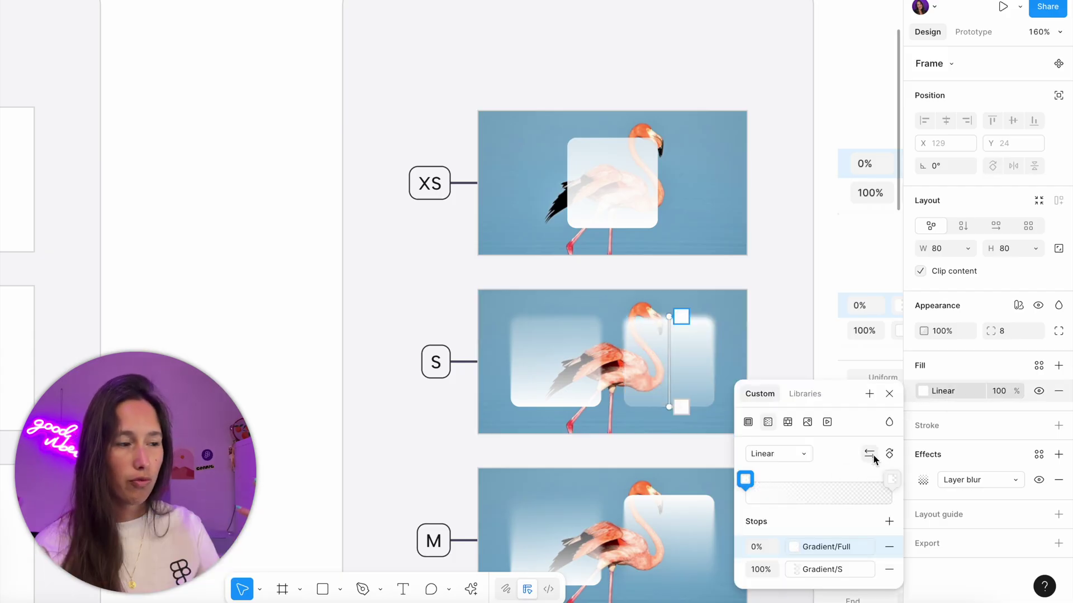
pyautogui.click(893, 398)
# Paste the copied properties onto the left M example square and link its 0% gradient stop to the Gradient/M variable
pyautogui.scroll(-3, 895, 400)
pyautogui.click(574, 420)
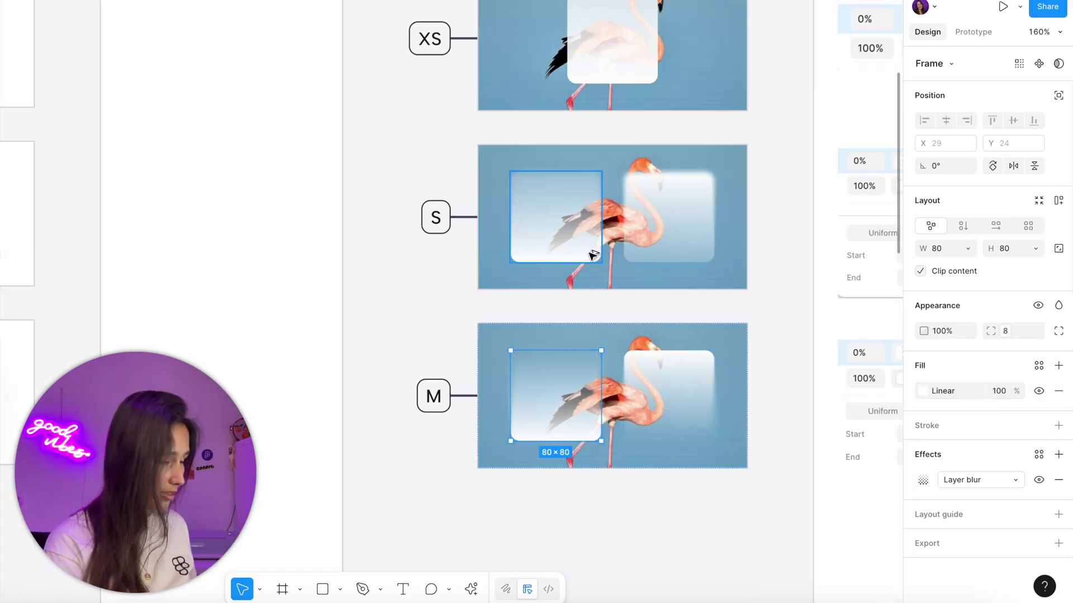
pyautogui.press('super+alt+v')
pyautogui.click(923, 392)
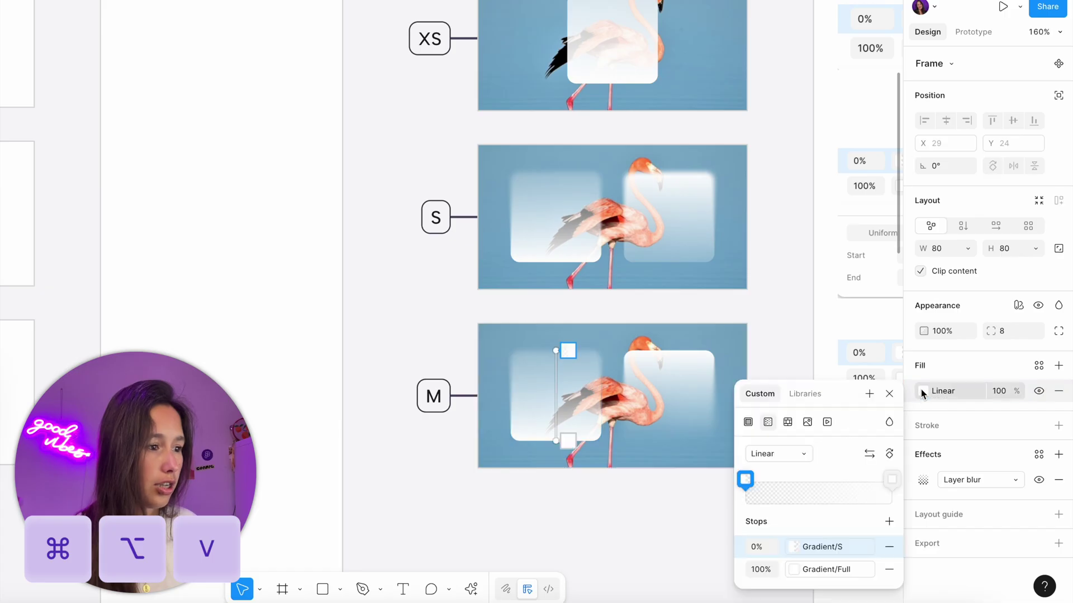
pyautogui.click(822, 547)
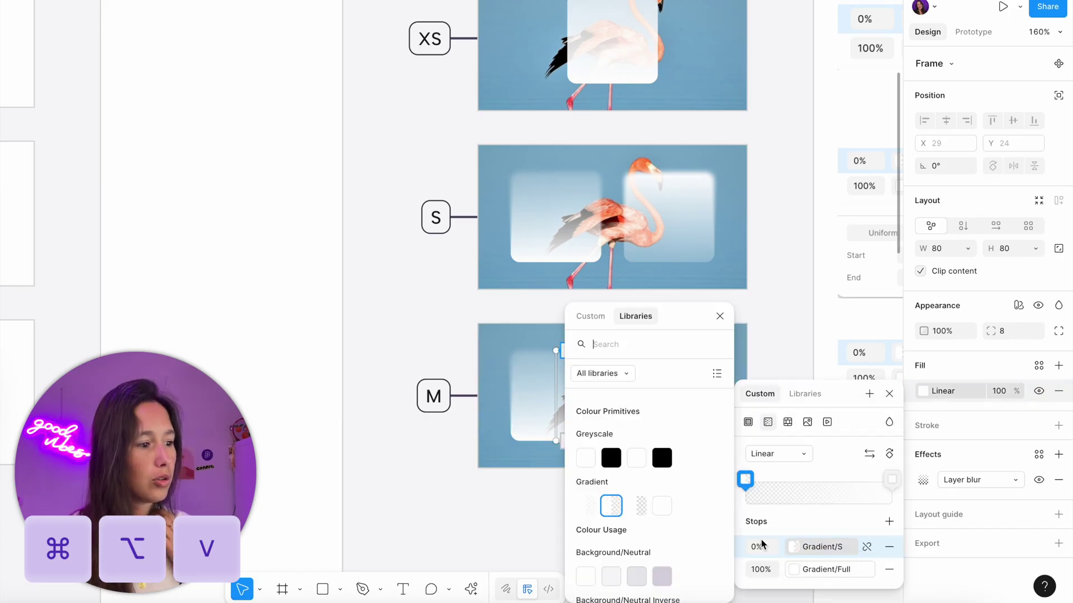
pyautogui.click(641, 505)
pyautogui.click(474, 454)
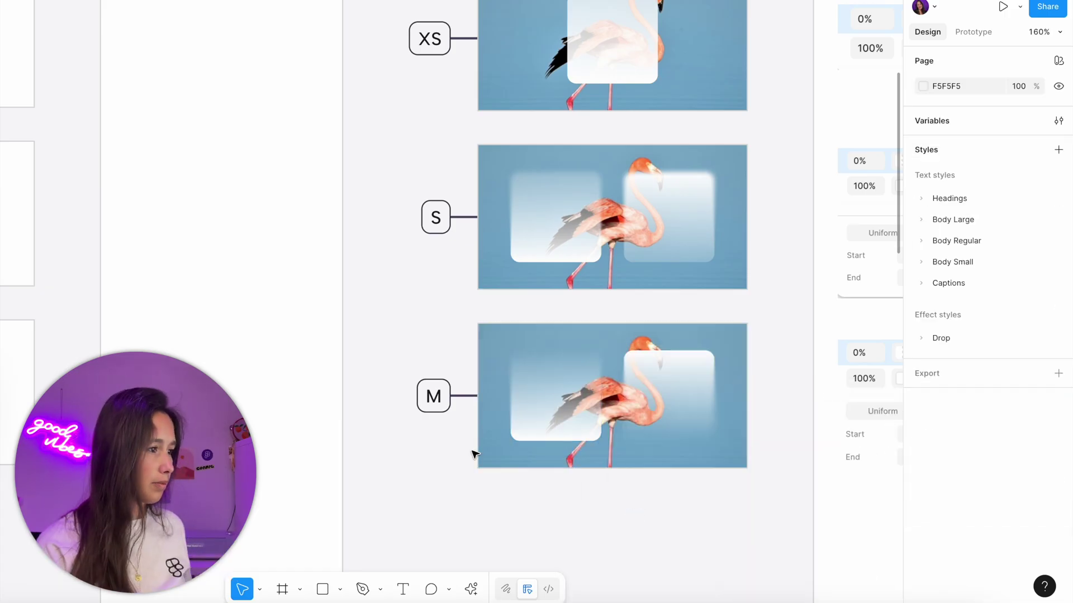
# Copy the left M square's properties onto the right M square and flip the right square's gradient
pyautogui.click(559, 406)
pyautogui.hotkey('ctrl', 'alt', 'c')
pyautogui.click(648, 394)
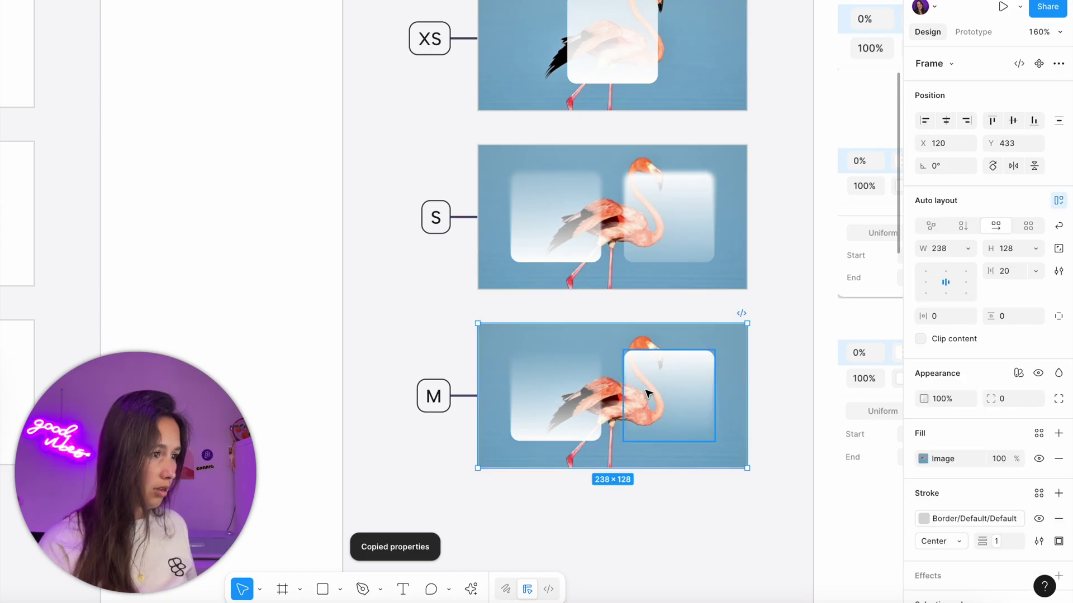
pyautogui.click(648, 394)
pyautogui.hotkey('ctrl', 'alt', 'v')
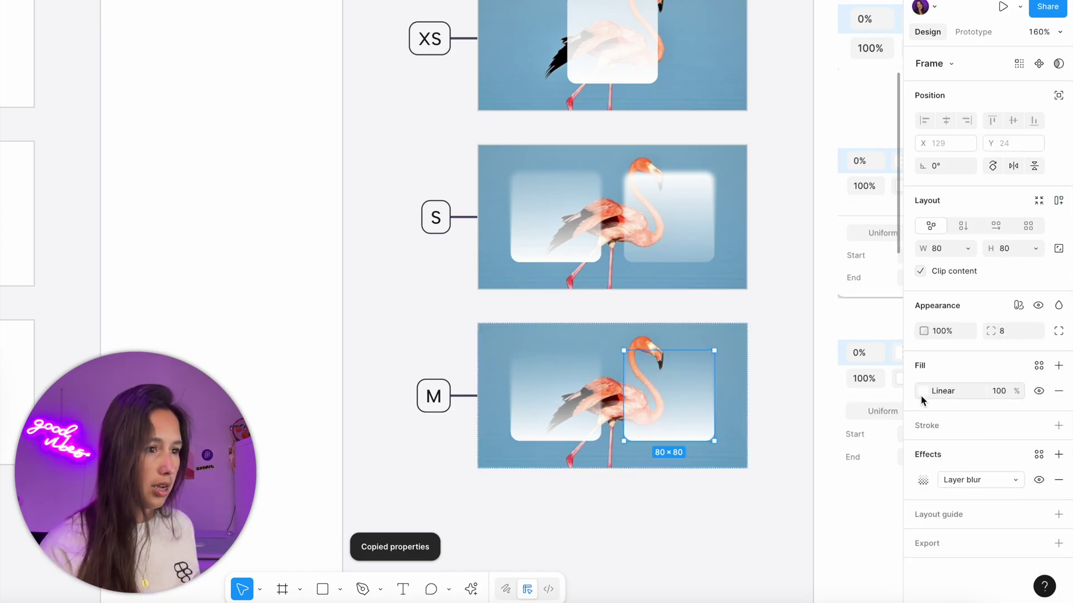
pyautogui.click(931, 395)
pyautogui.click(868, 451)
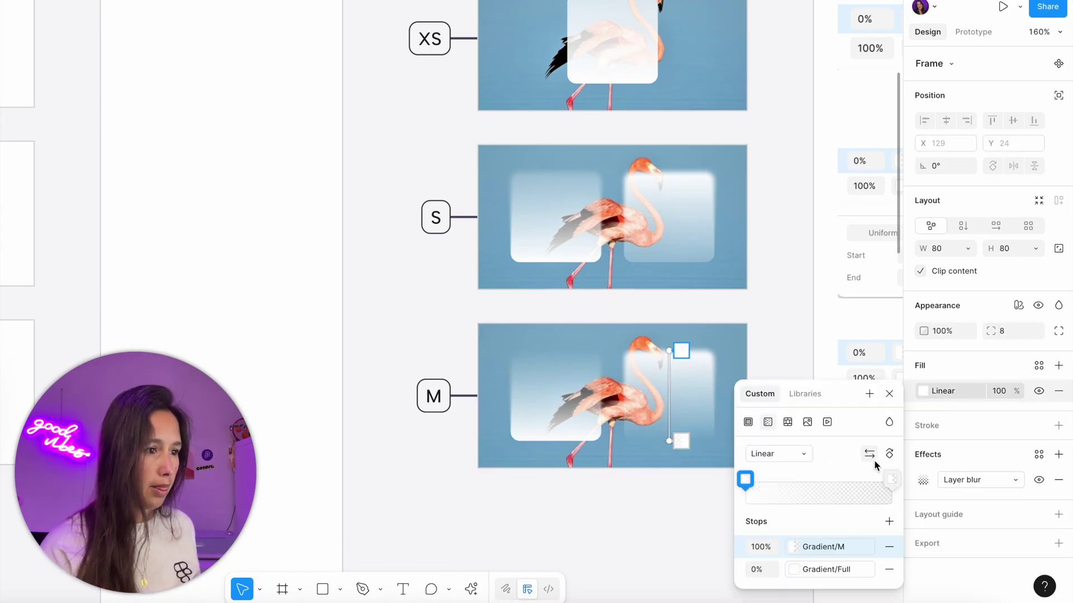
pyautogui.click(788, 307)
pyautogui.click(788, 308)
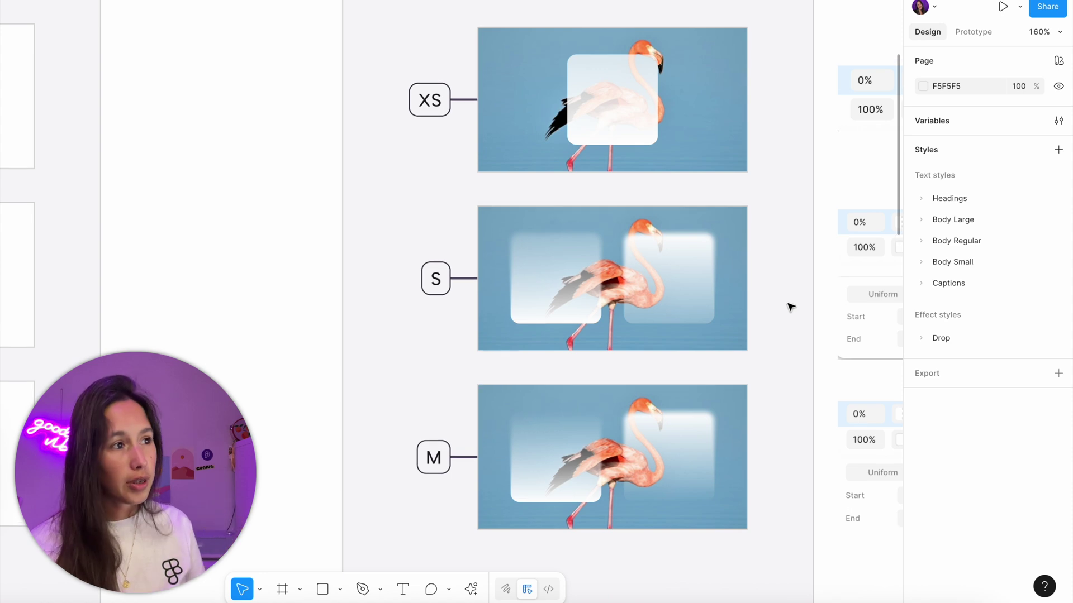
# Set the Blur section's Colour Primitives variable mode to Dark
pyautogui.keyDown('ctrl'); pyautogui.scroll(-5, 788, 307); pyautogui.keyUp('ctrl')
pyautogui.keyDown('ctrl'); pyautogui.scroll(-2, 662, 322); pyautogui.keyUp('ctrl')
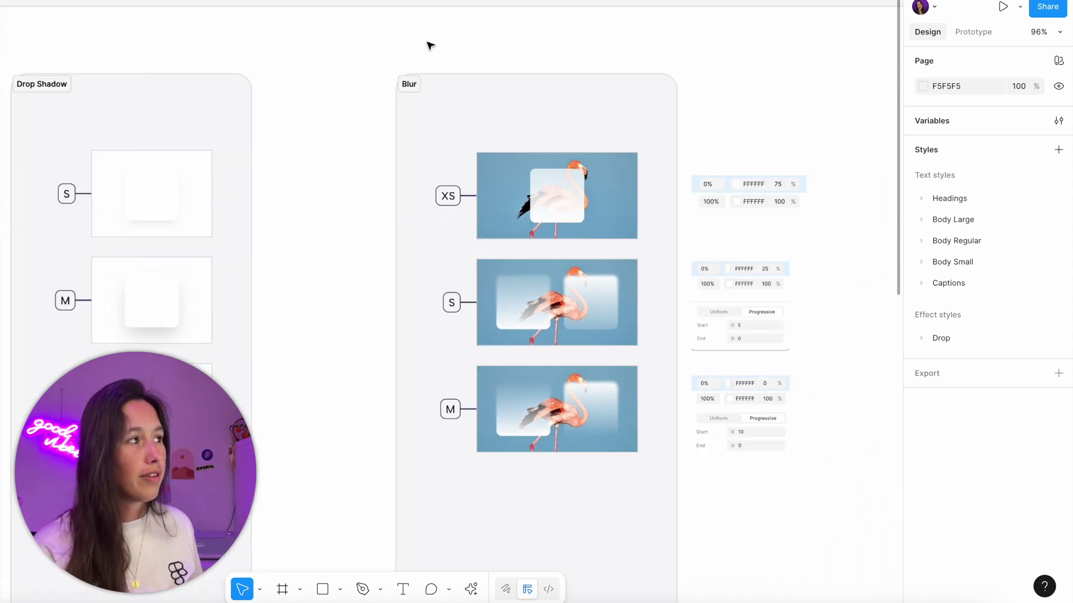
pyautogui.click(408, 77)
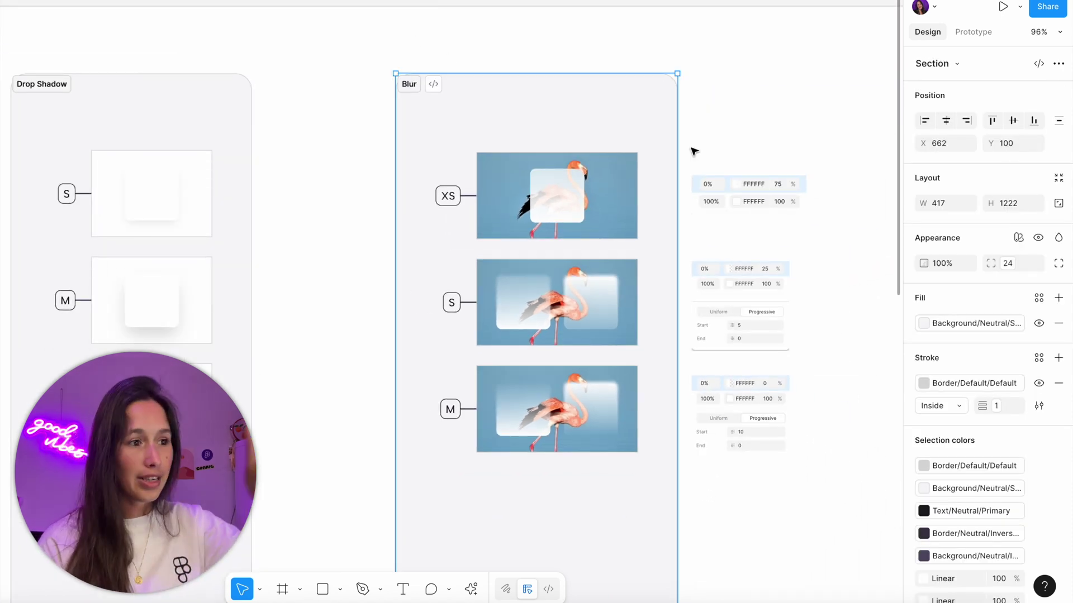
pyautogui.click(1019, 238)
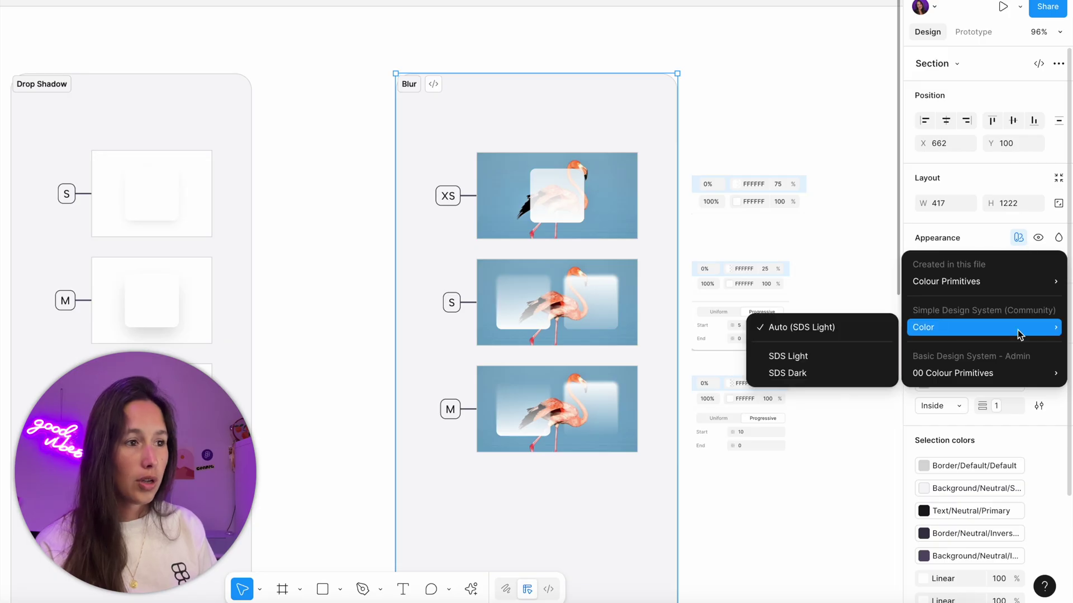
pyautogui.moveTo(972, 281)
pyautogui.click(809, 331)
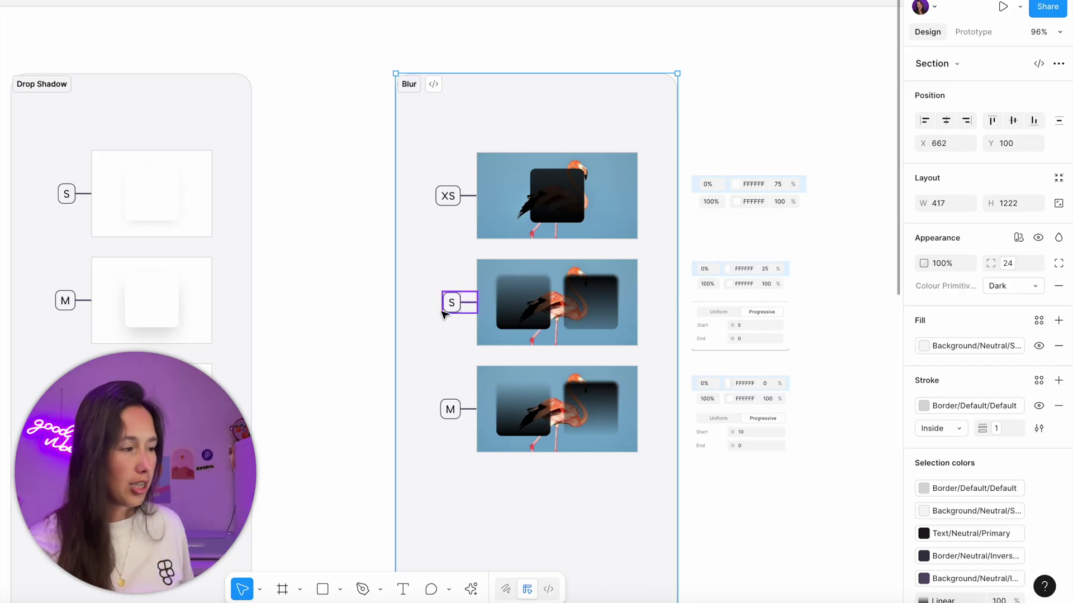
# Add a white "Hello" text over the lower part of the left S example square
pyautogui.scroll(5, 479, 307)
pyautogui.press('t')
pyautogui.click(581, 311)
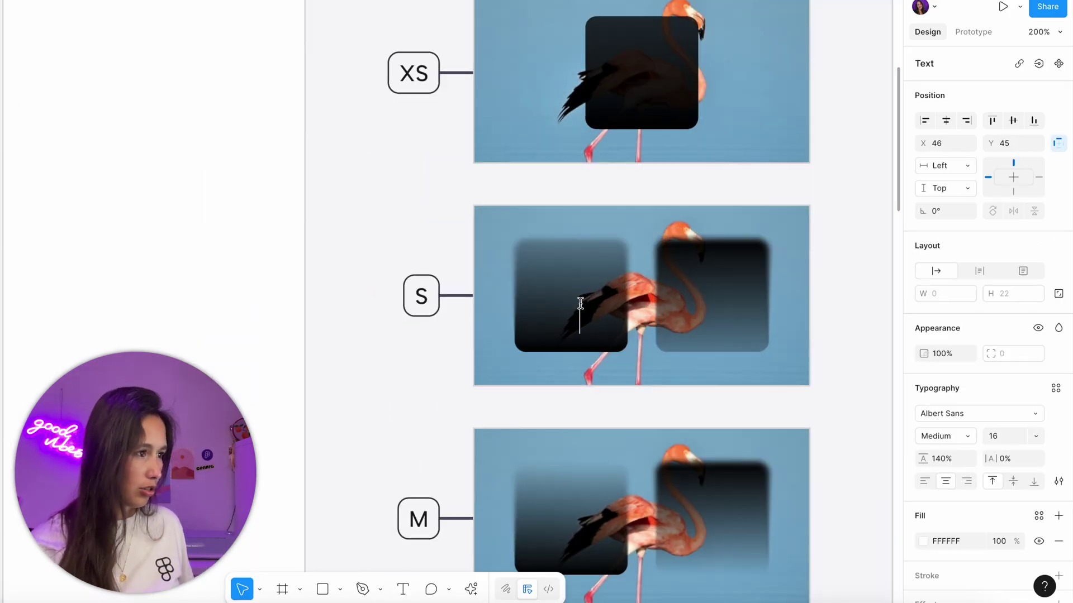
pyautogui.scroll(5, 581, 310)
pyautogui.write('Hello')
pyautogui.press('Escape')
pyautogui.press('Escape')
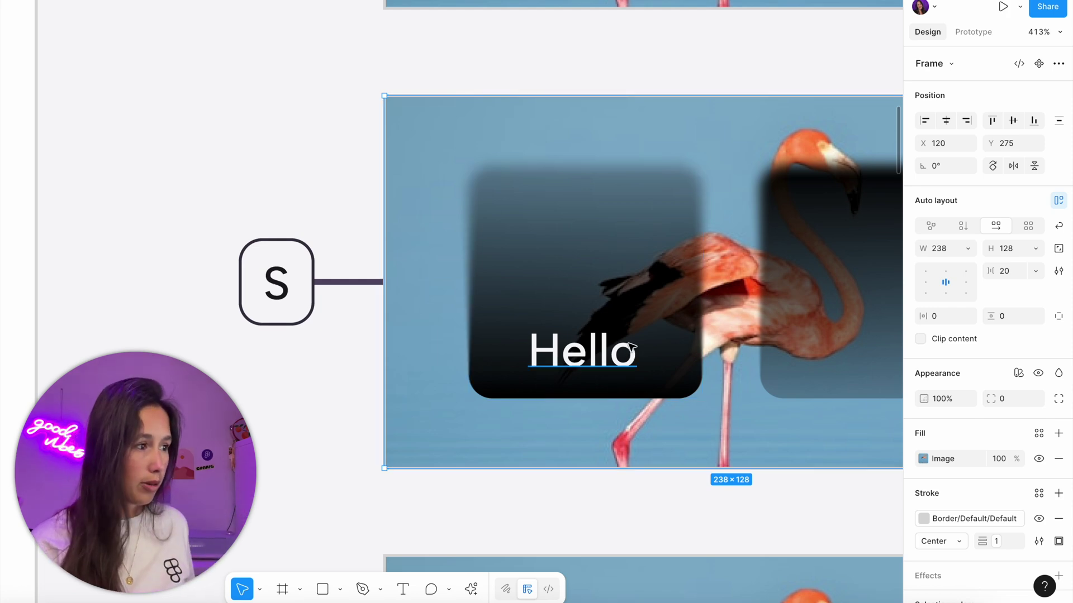
pyautogui.scroll(-6, 629, 343)
pyautogui.scroll(-3, 655, 280)
# Set the Blur section's Colour Primitives variable mode to Light
pyautogui.click(610, 251)
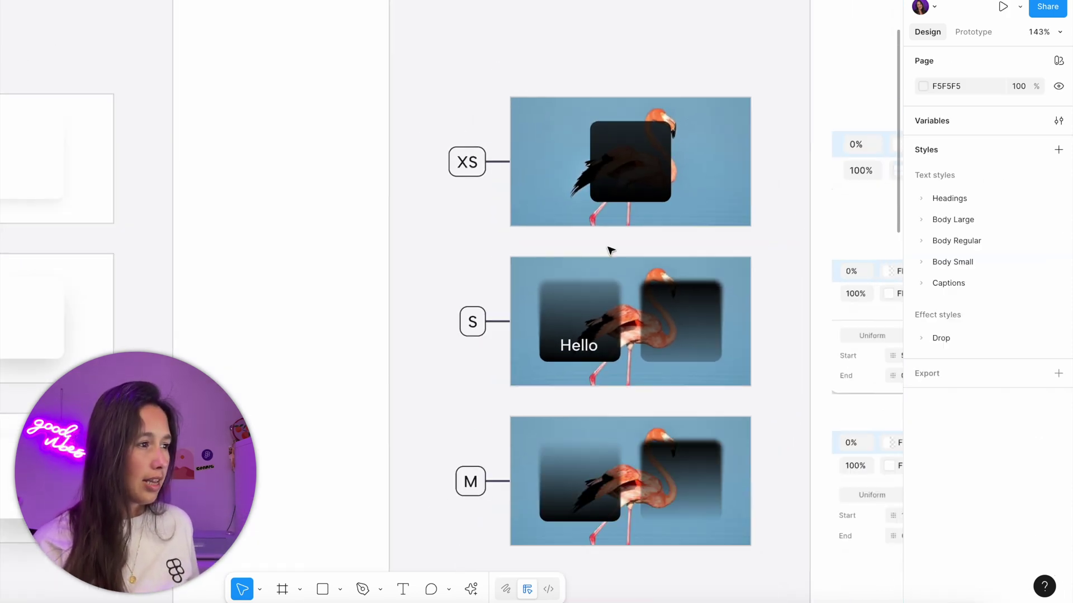
pyautogui.click(611, 251)
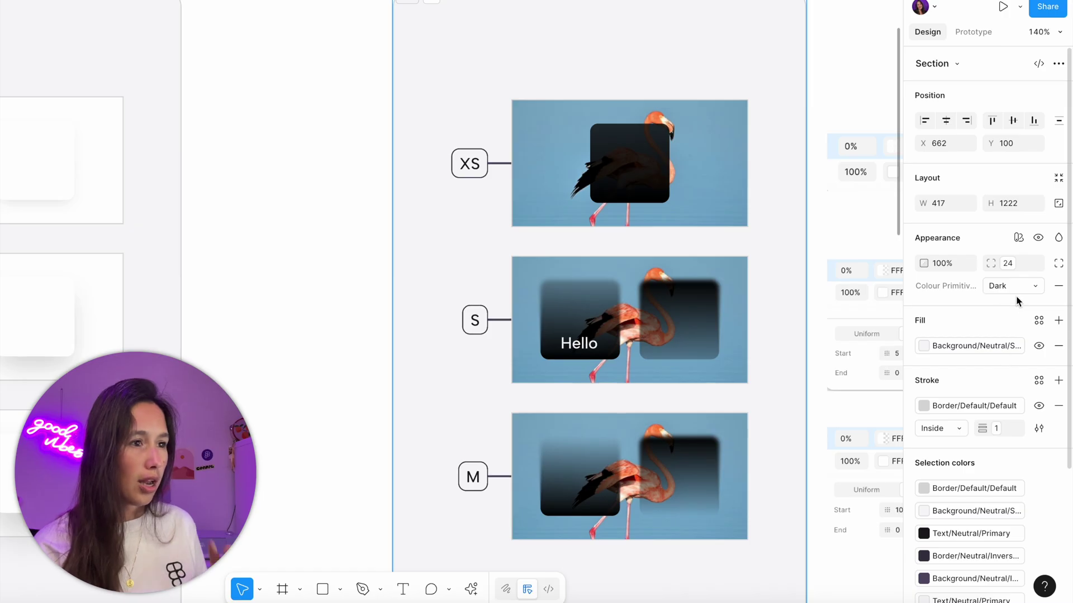
pyautogui.click(1017, 292)
pyautogui.click(1005, 269)
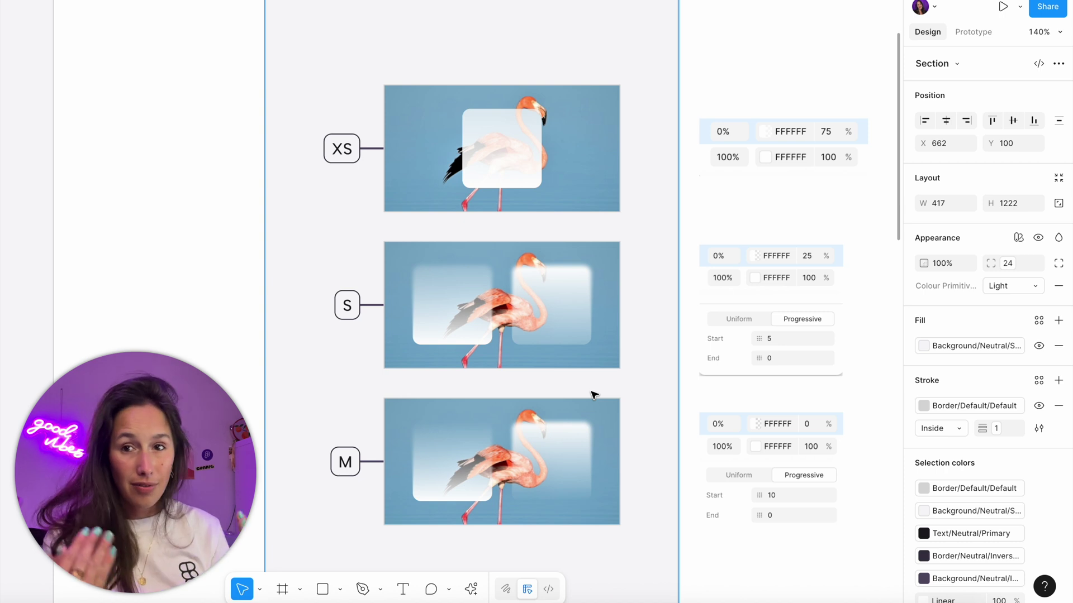
# Create a colour style named "Blur / XS" from the XS example square's linear fill
pyautogui.click(514, 180)
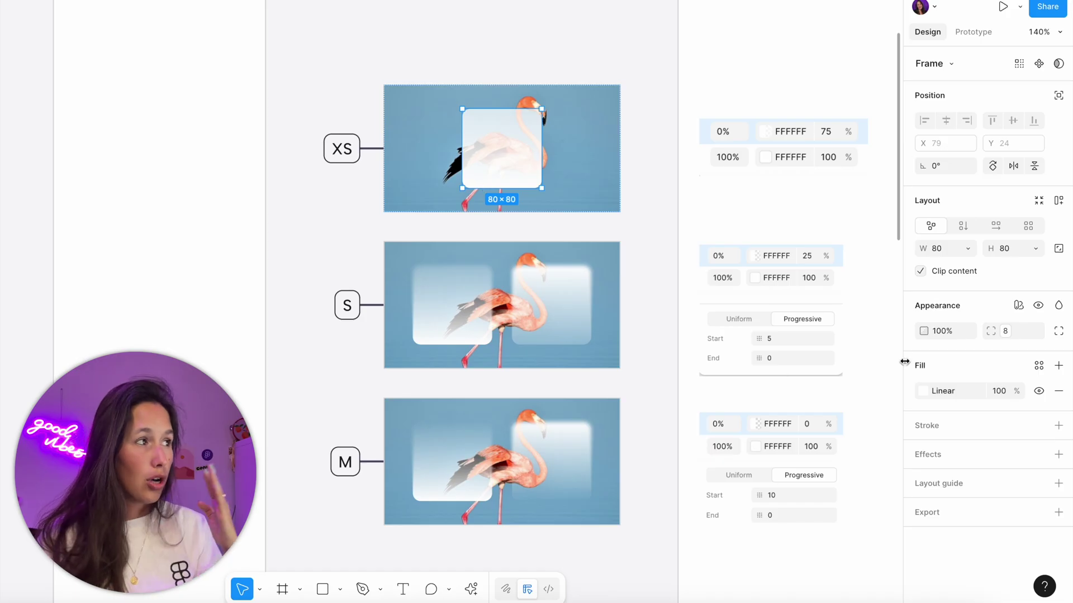
pyautogui.click(1039, 367)
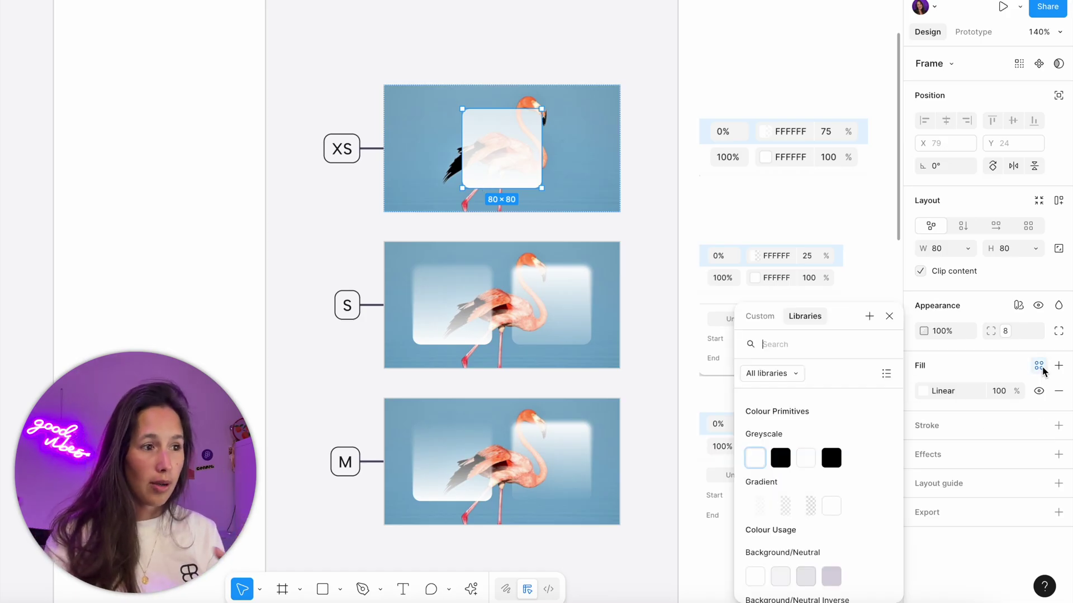
pyautogui.click(868, 317)
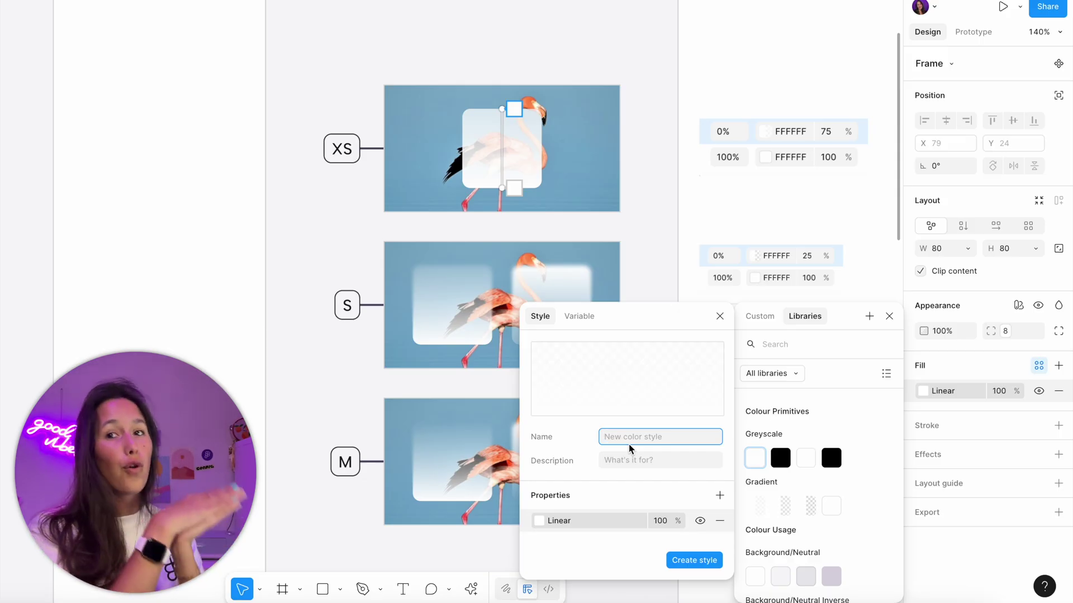
pyautogui.write('Blur / XS')
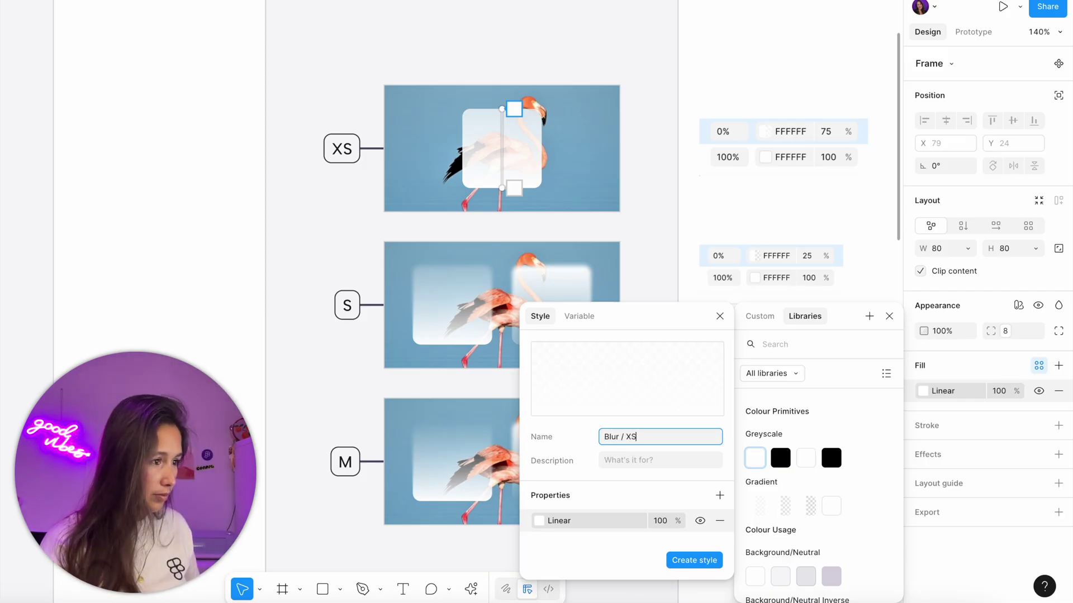
pyautogui.press('Return')
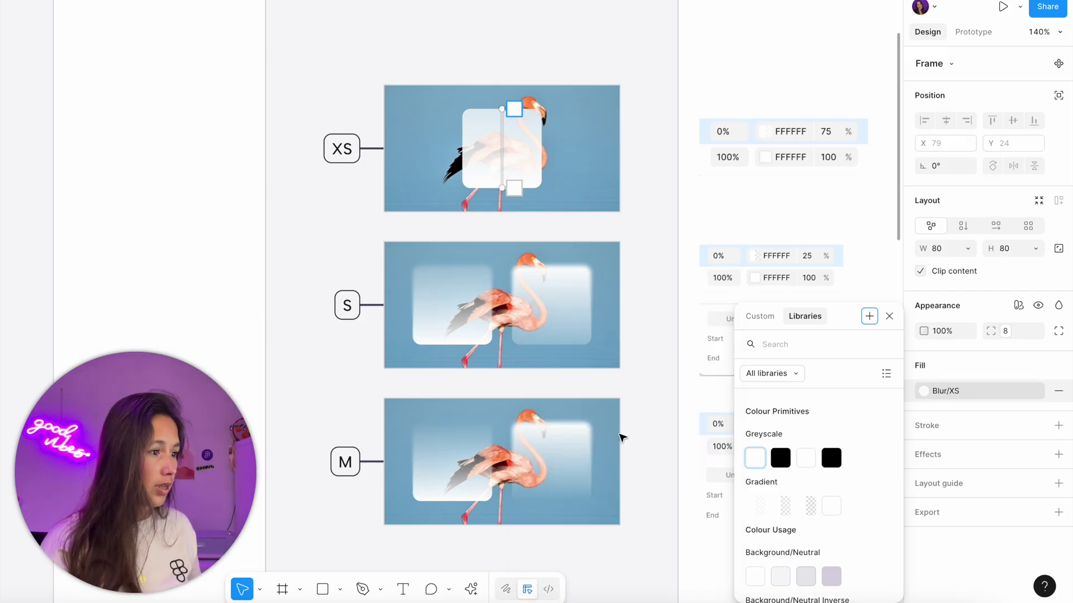
# Create a colour style named "Blur / S Up" from the left S example square's linear fill
pyautogui.click(444, 308)
pyautogui.click(447, 308)
pyautogui.click(1039, 366)
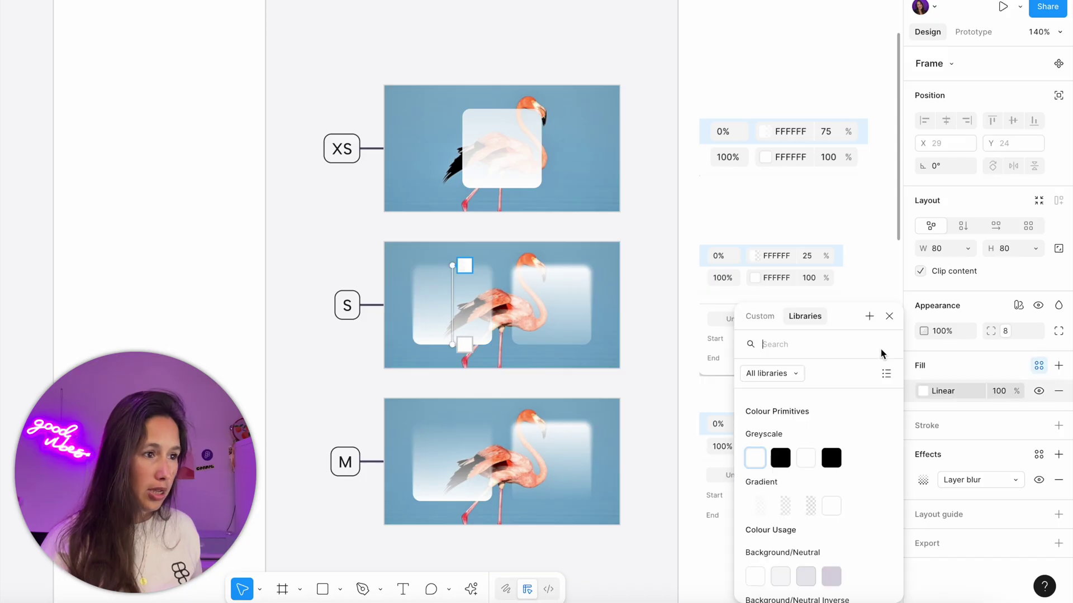
pyautogui.click(870, 316)
pyautogui.write('Blur ')
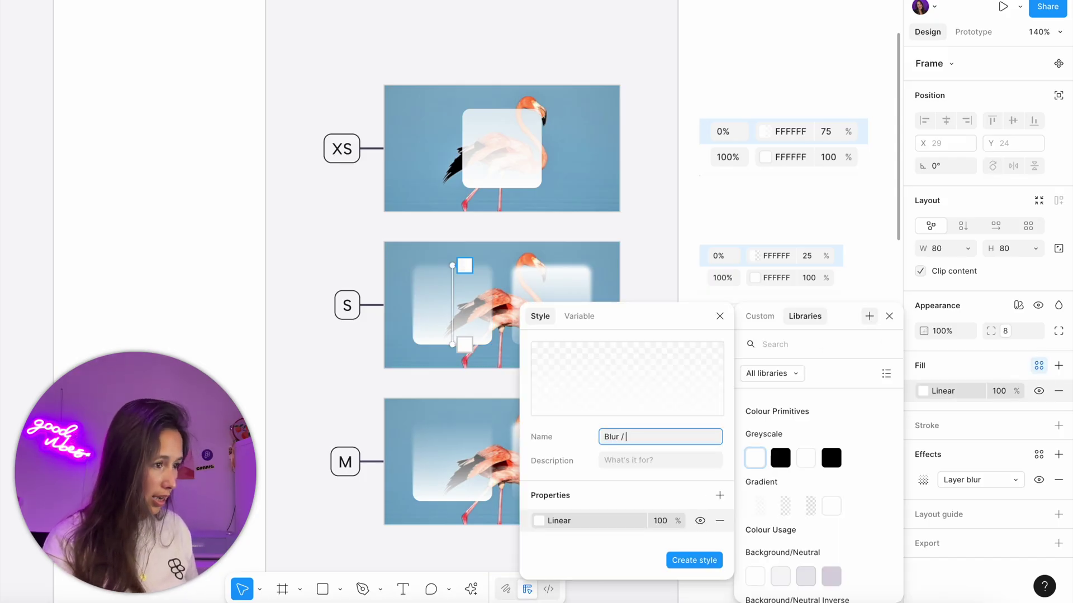
pyautogui.write('/ S U')
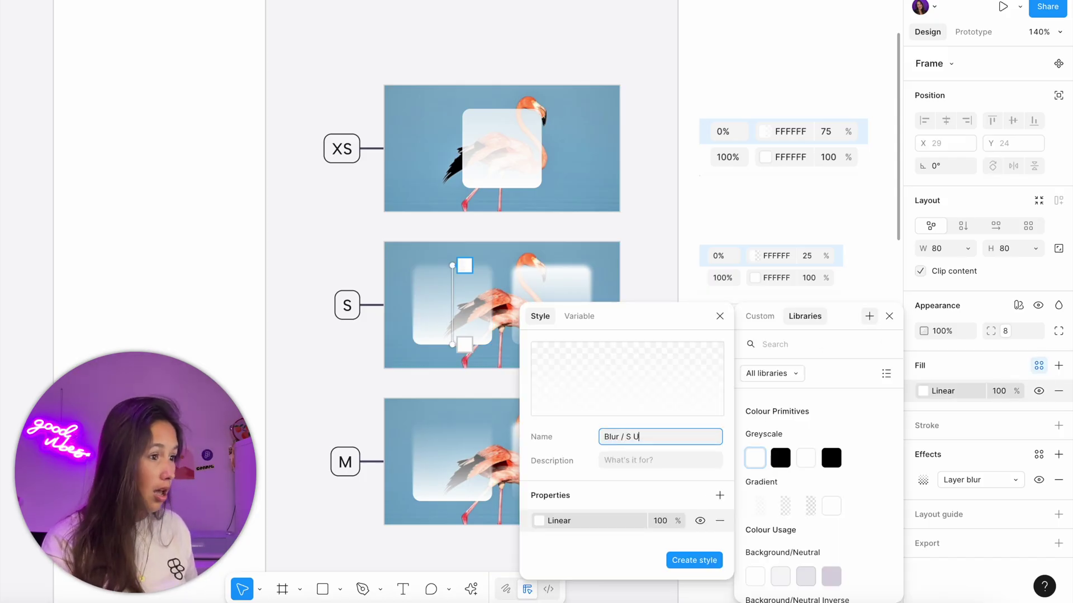
pyautogui.write('p')
pyautogui.press('Return')
pyautogui.press('Escape')
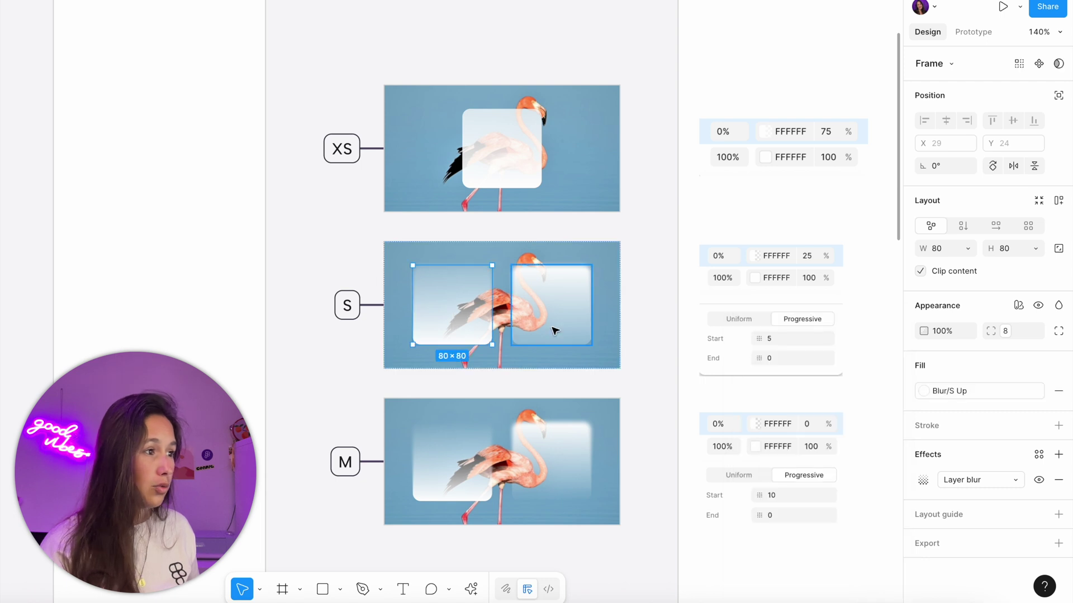
# Create a colour style named "Blur / S Down" from the right S example square's linear fill
pyautogui.click(555, 330)
pyautogui.click(1039, 366)
pyautogui.click(870, 316)
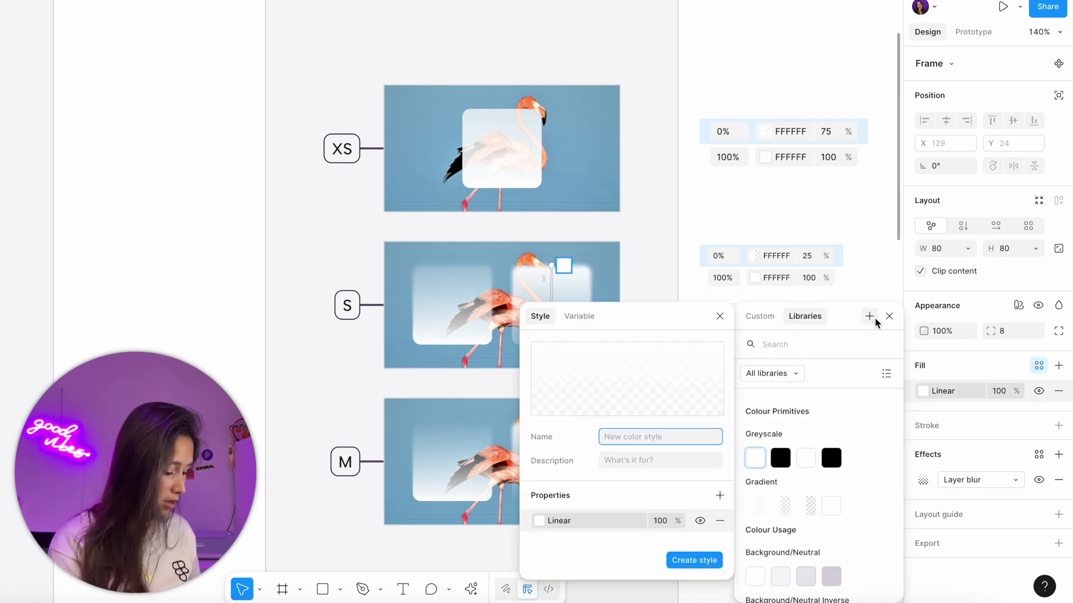
pyautogui.write('Blur ')
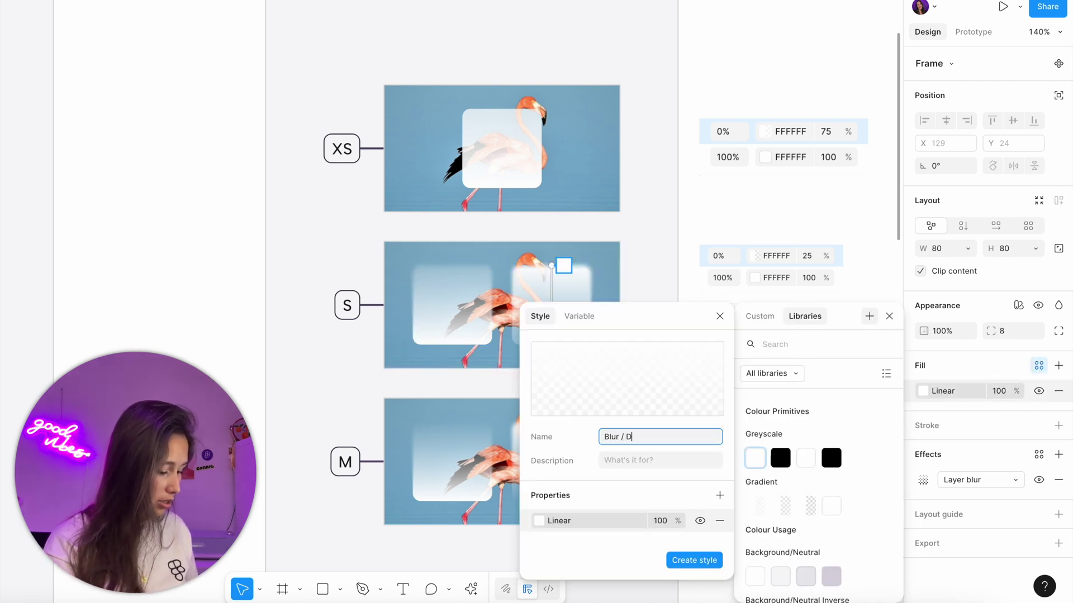
pyautogui.write('/ S Down')
pyautogui.press('Return')
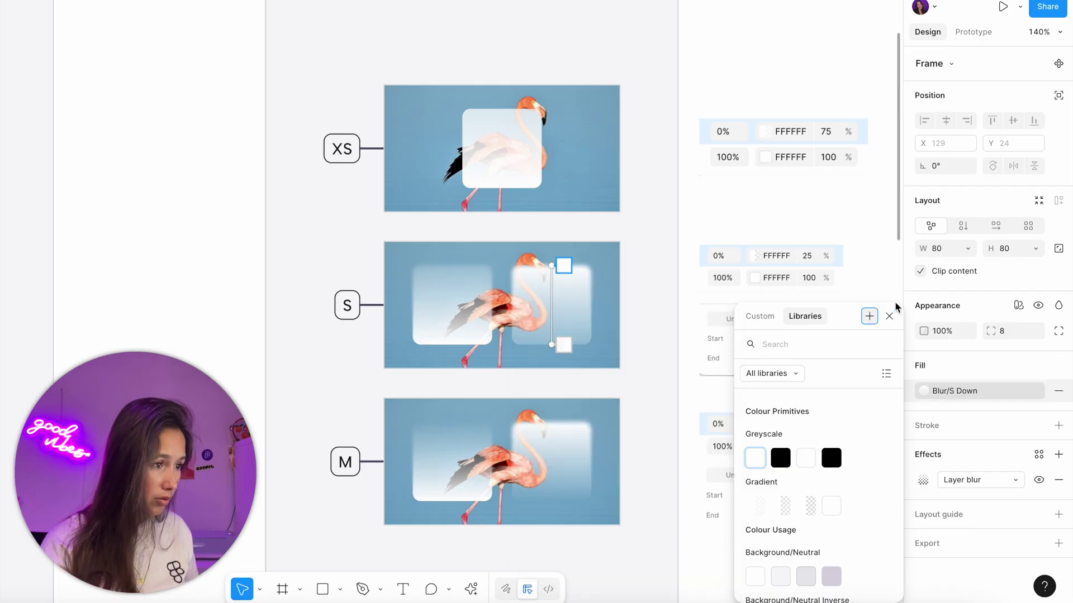
pyautogui.click(889, 316)
# Create a colour style named "Blur / M Up" from the left M example square's linear fill
pyautogui.click(462, 446)
pyautogui.click(1038, 366)
pyautogui.click(869, 317)
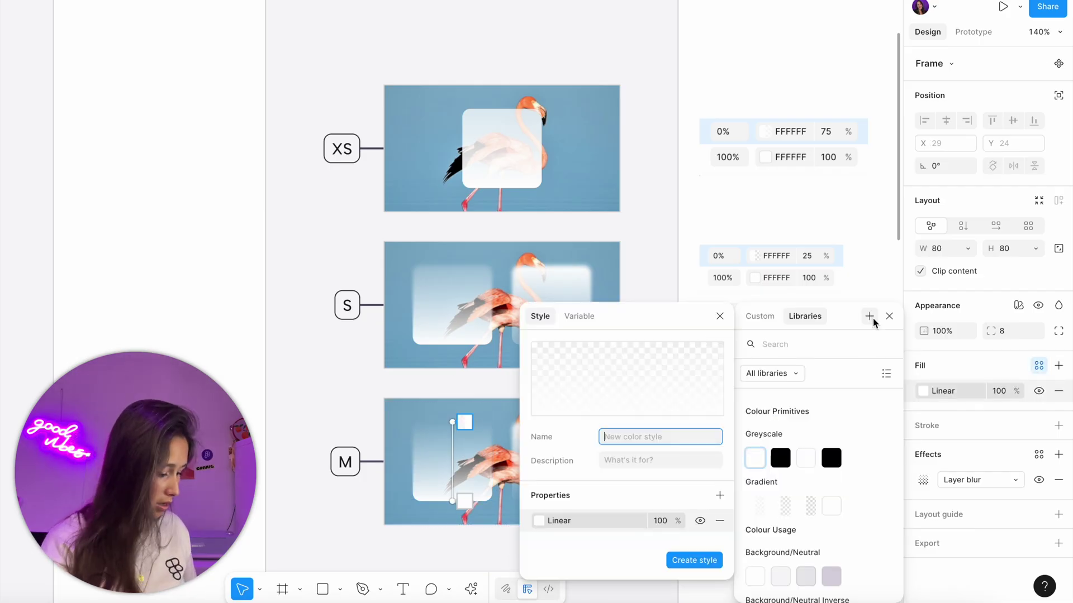
pyautogui.write('Blur / M')
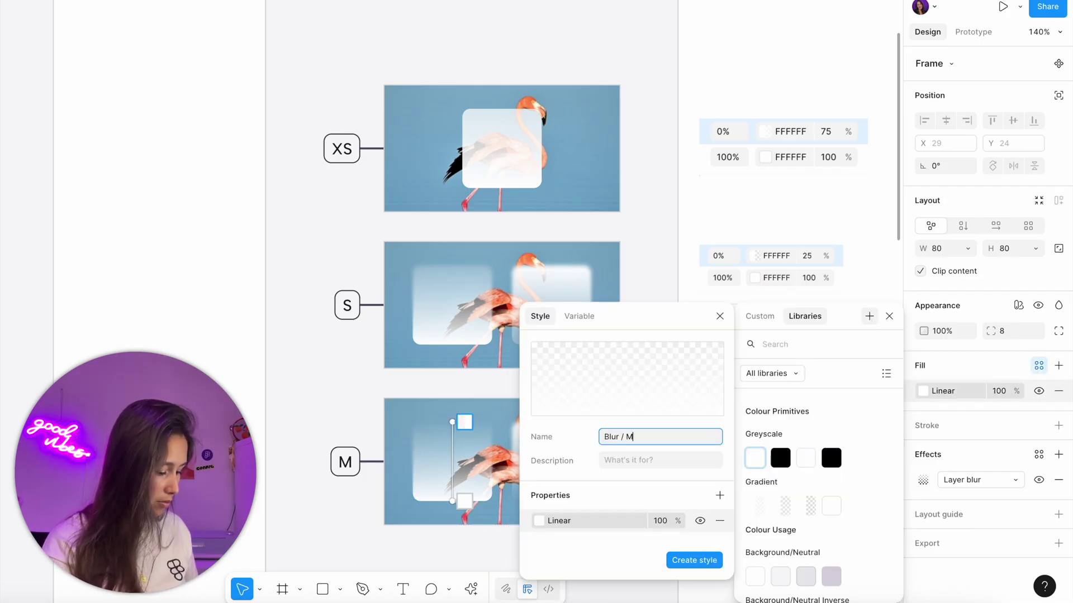
pyautogui.write(' Up')
pyautogui.press('Return')
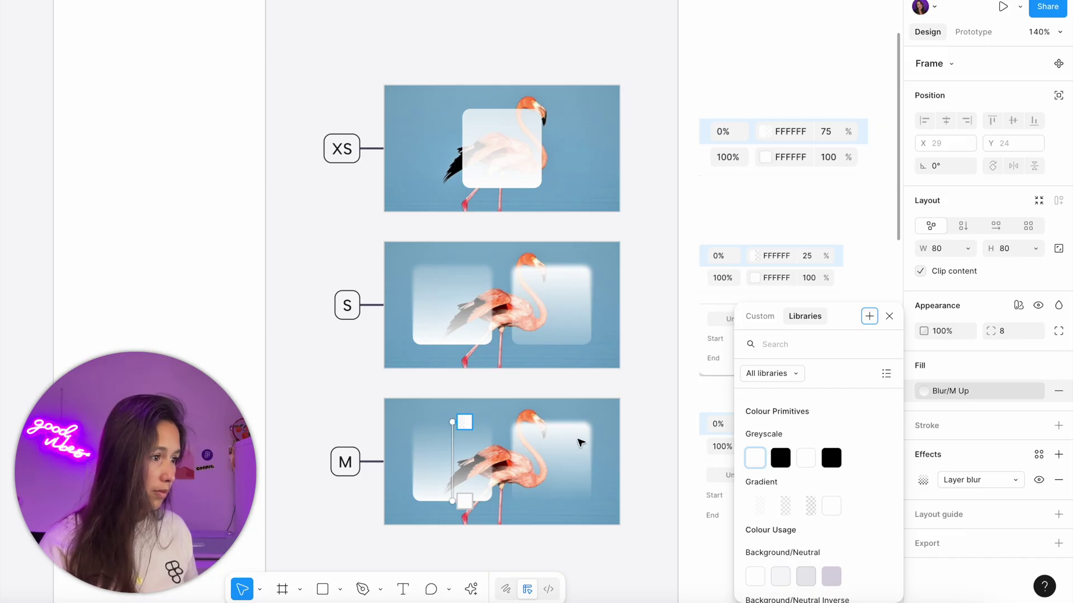
# Create a colour style named "Blur / M Down" from the right M example square's linear fill
pyautogui.click(581, 444)
pyautogui.click(869, 316)
pyautogui.write('Blur ')
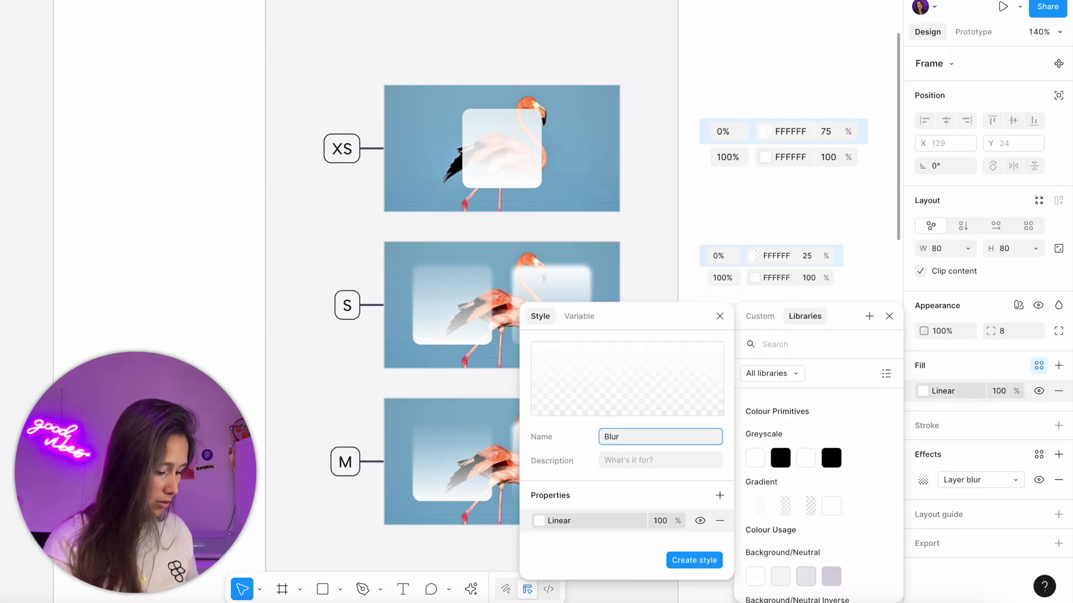
pyautogui.write('/ M Down')
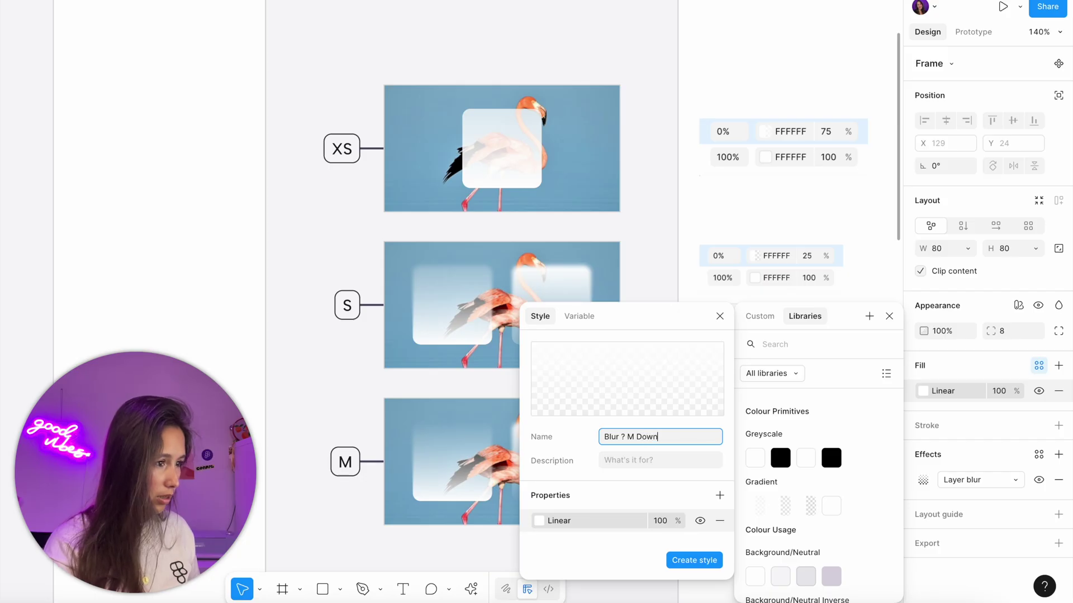
pyautogui.press('Return')
pyautogui.press('Escape')
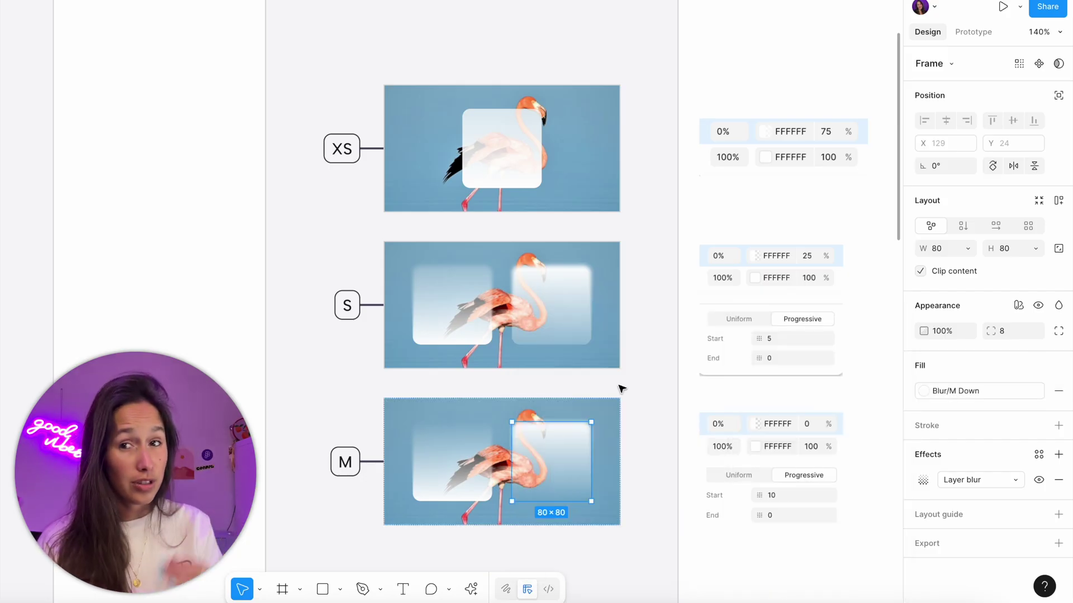
# Create an effect style named "Blur / S Up" with the description "use with gradient" from the left S example square's layer blur
pyautogui.click(517, 169)
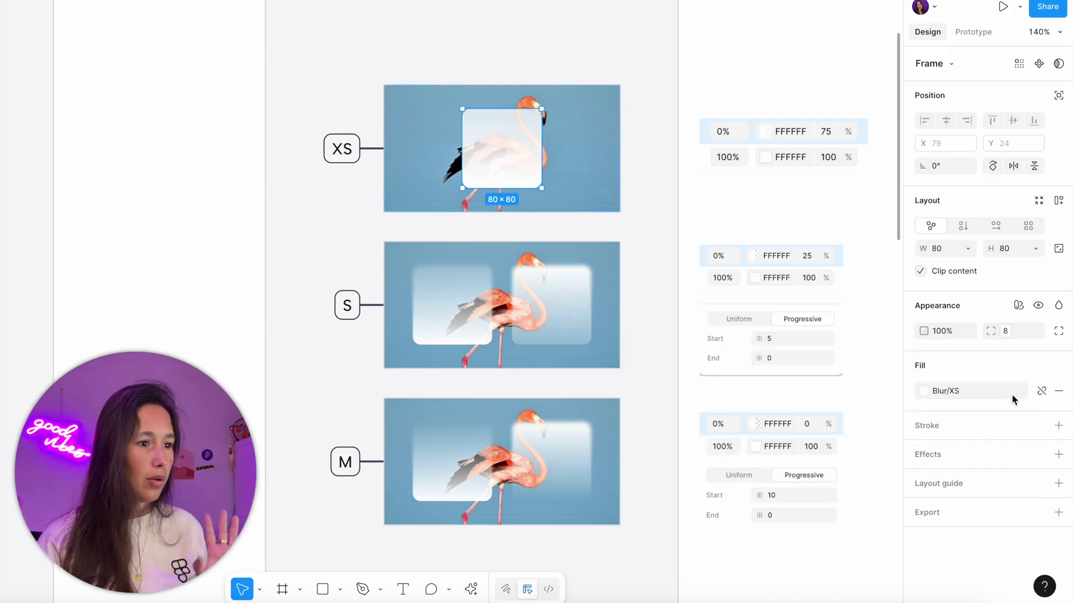
pyautogui.click(417, 295)
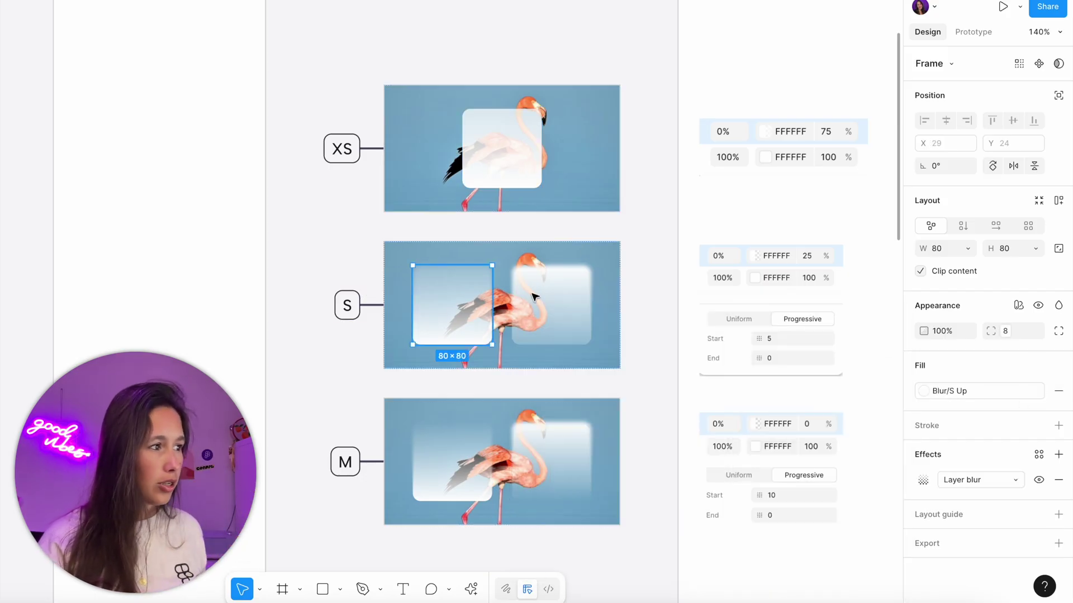
pyautogui.click(1038, 454)
pyautogui.click(873, 456)
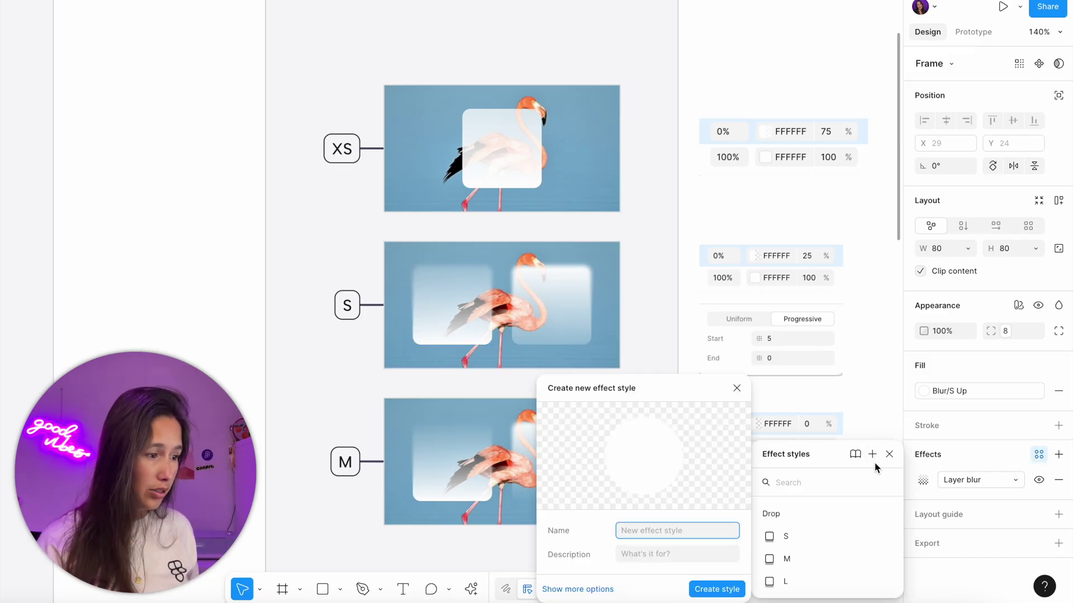
pyautogui.write('Blur / S U')
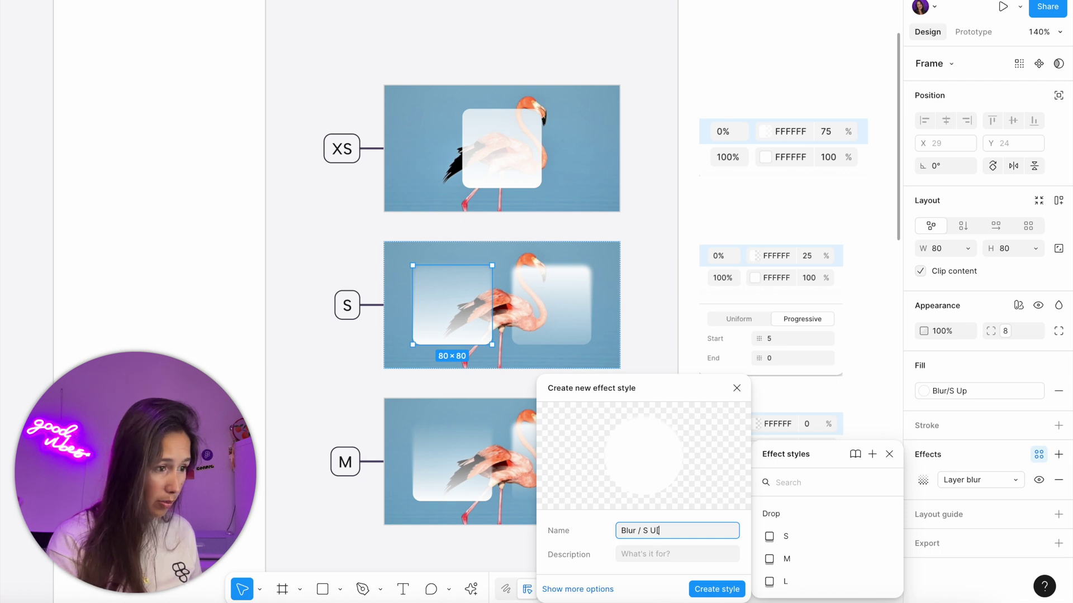
pyautogui.write('p')
pyautogui.press('Tab')
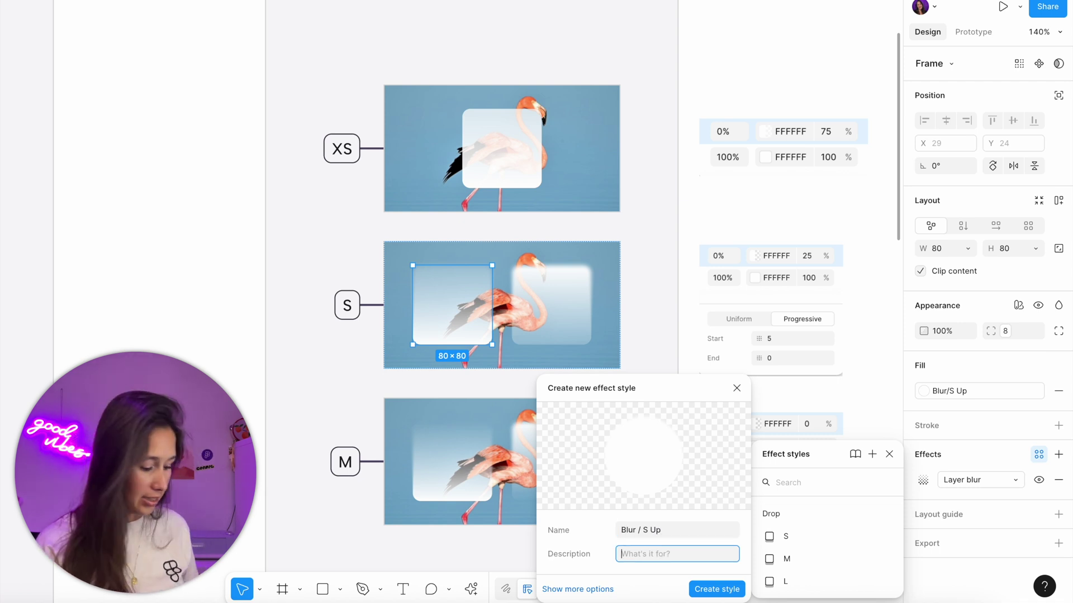
pyautogui.write('use with gr')
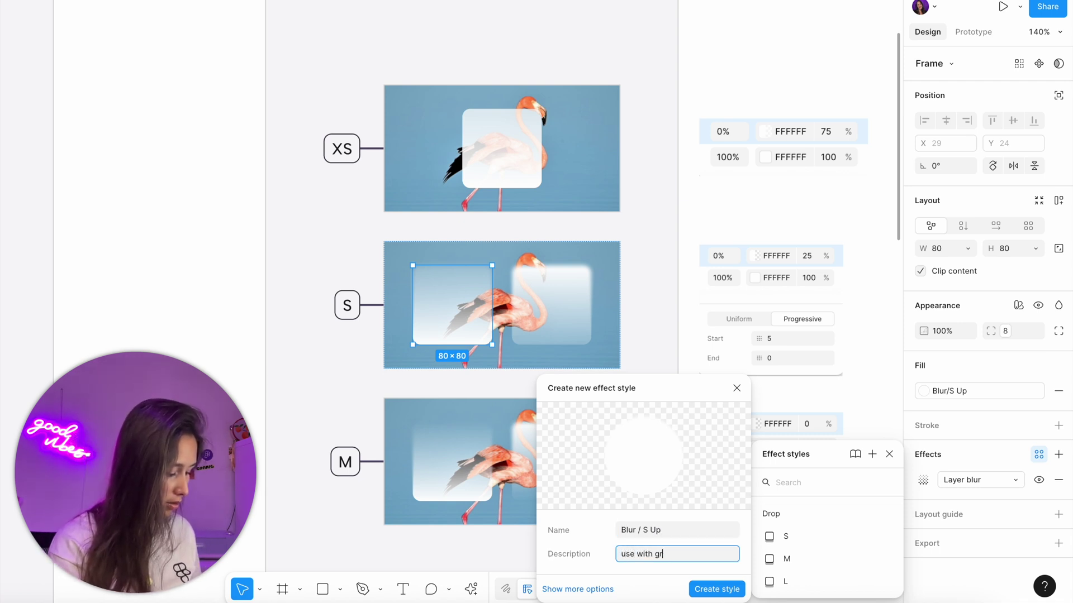
pyautogui.write('adient')
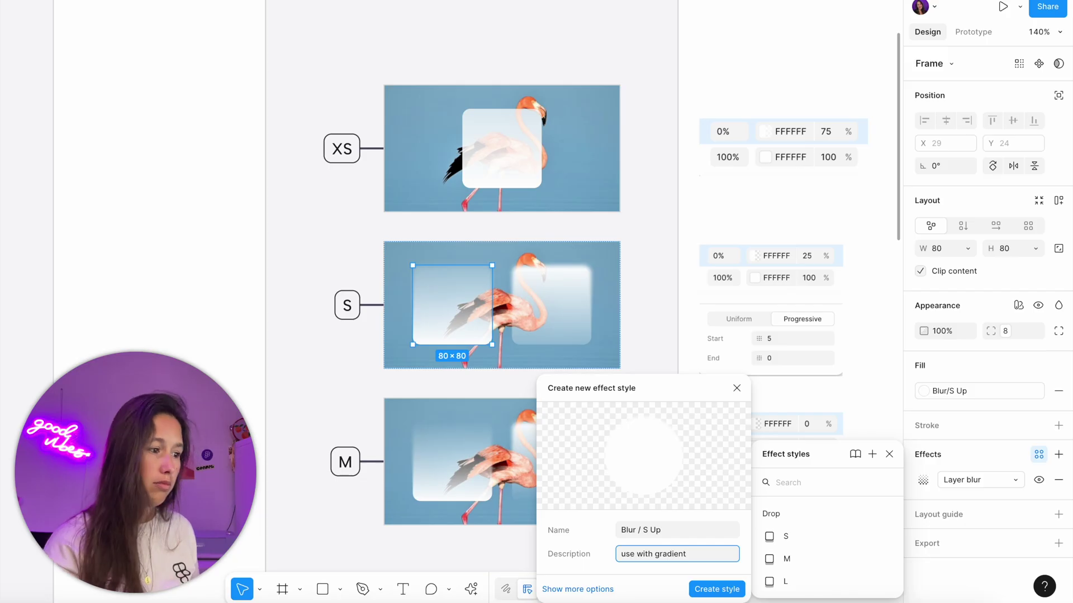
pyautogui.click(713, 586)
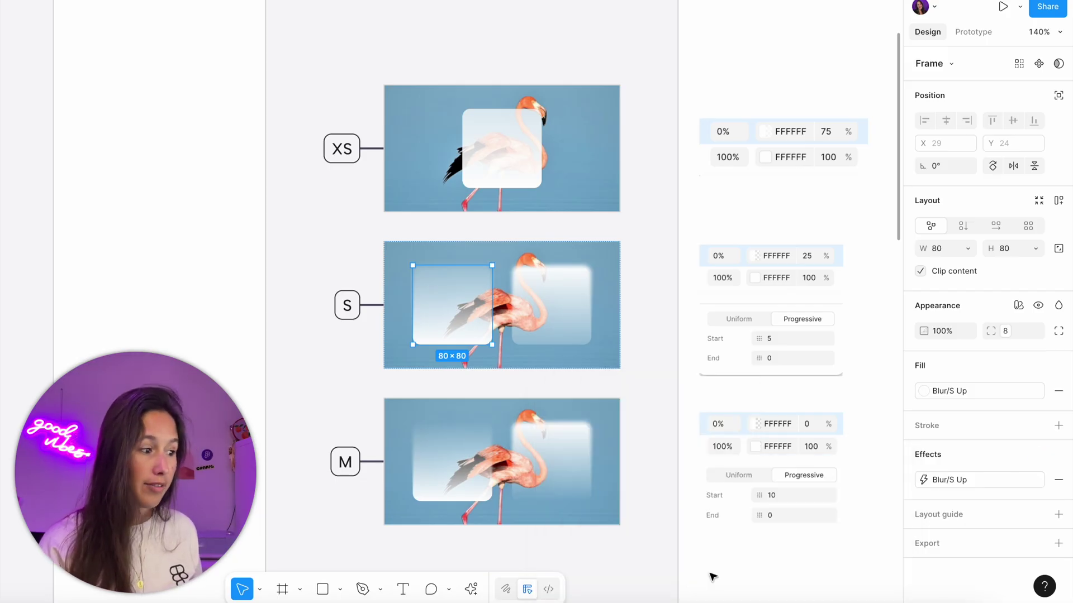
# Create an effect style named "Blur / S Down" from the right S example square's layer blur
pyautogui.click(563, 307)
pyautogui.click(1038, 453)
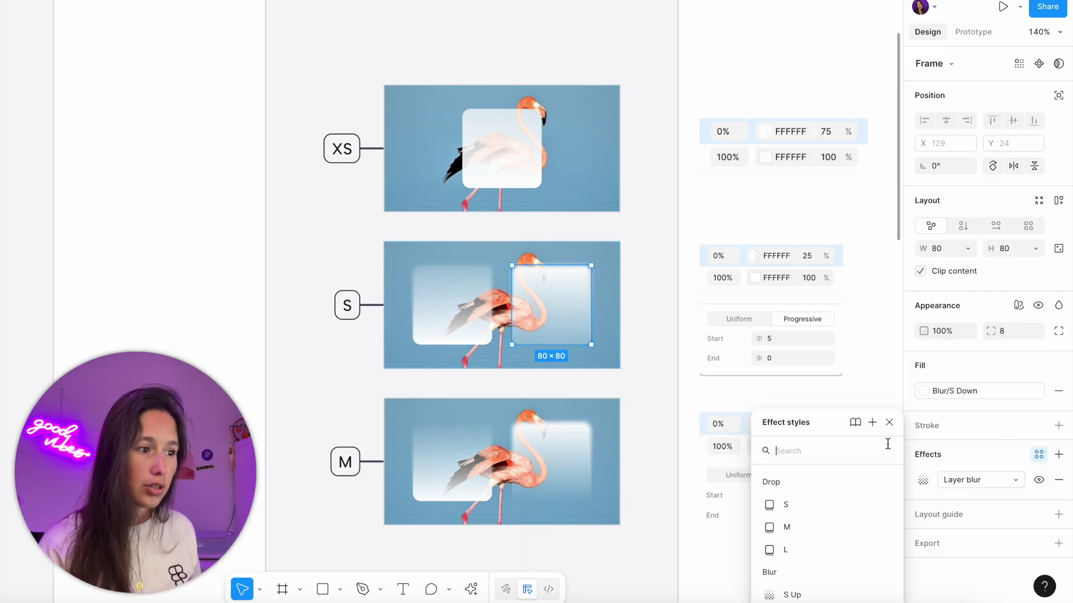
pyautogui.click(871, 425)
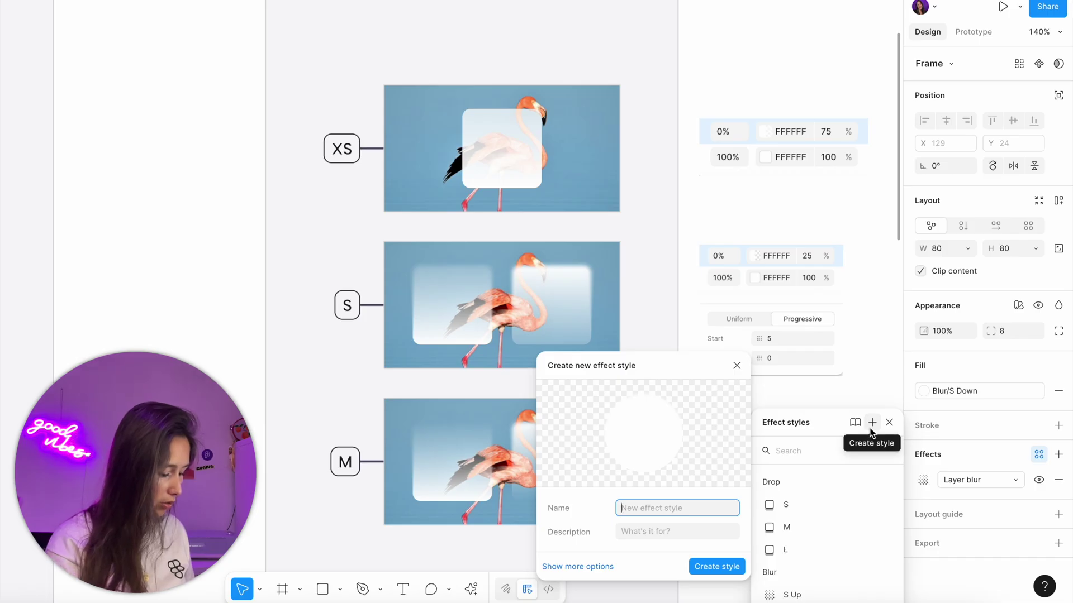
pyautogui.write('Blur /')
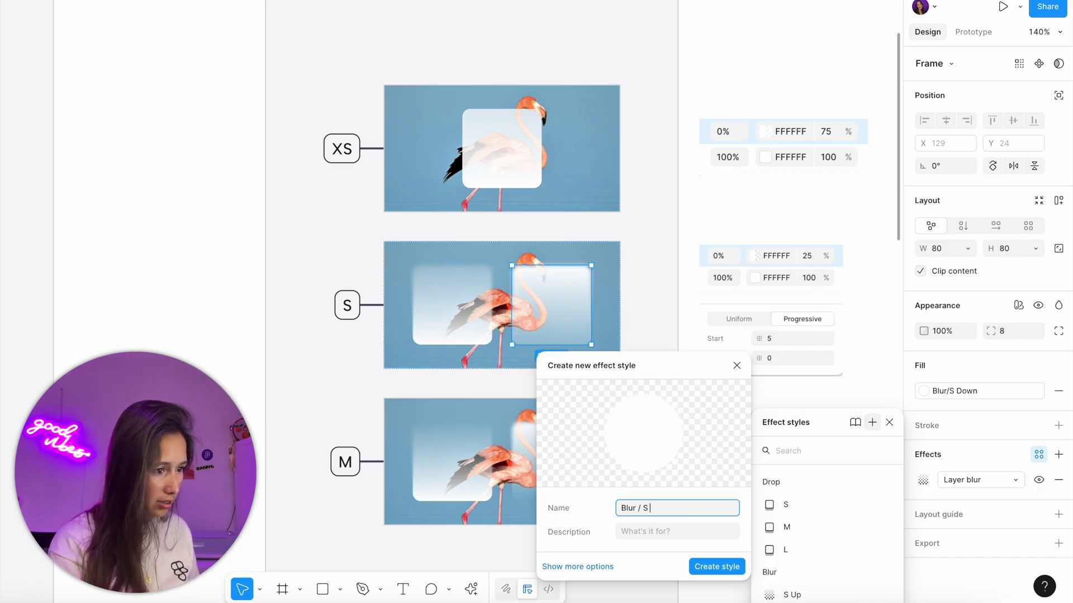
pyautogui.write(' S Down')
pyautogui.press('Return')
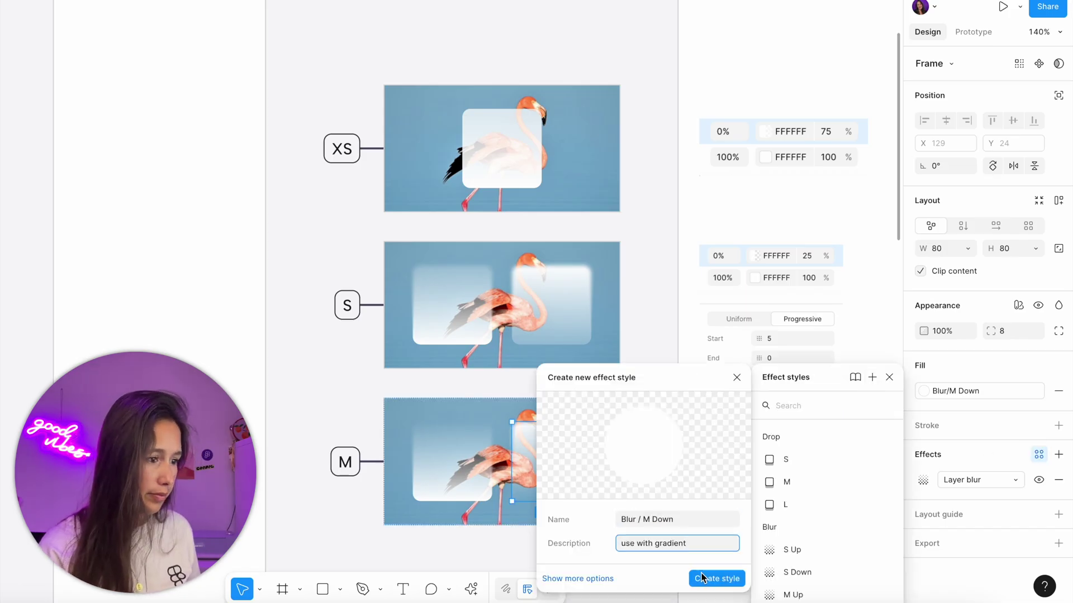
# Save the right M square's layer blur as effect style "Blur / M Down" described "use with gradient", and review the effect styles list
pyautogui.click(704, 578)
pyautogui.press('Escape')
pyautogui.click(925, 427)
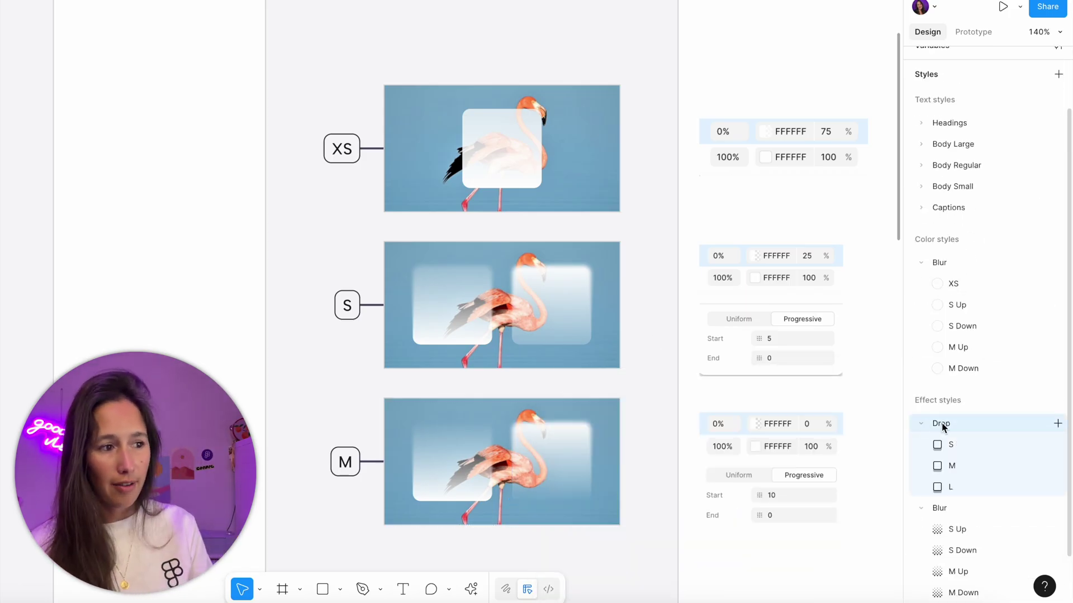
pyautogui.scroll(-1, 976, 493)
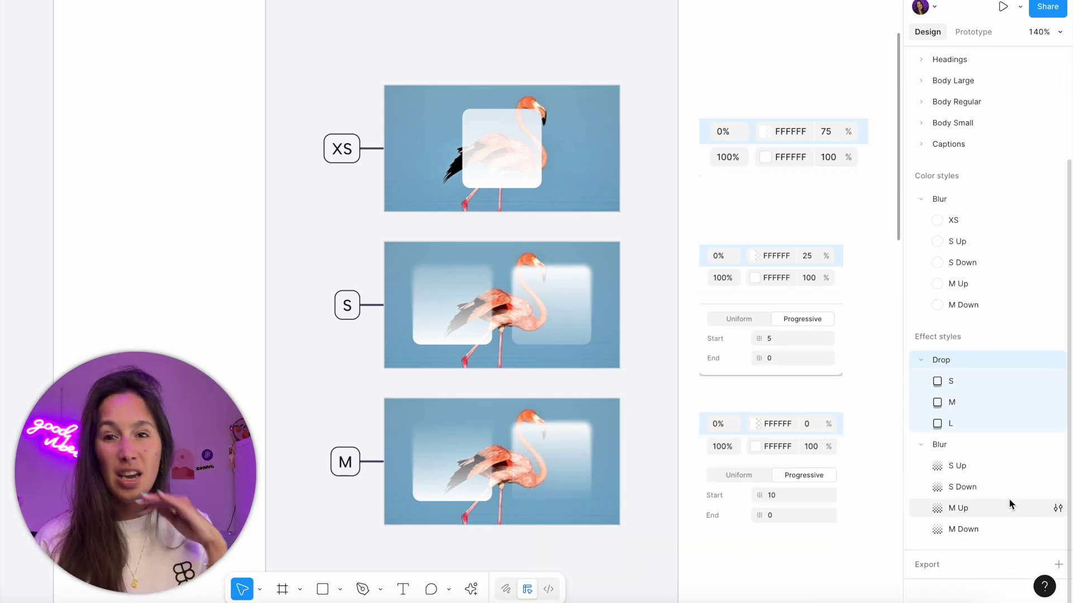
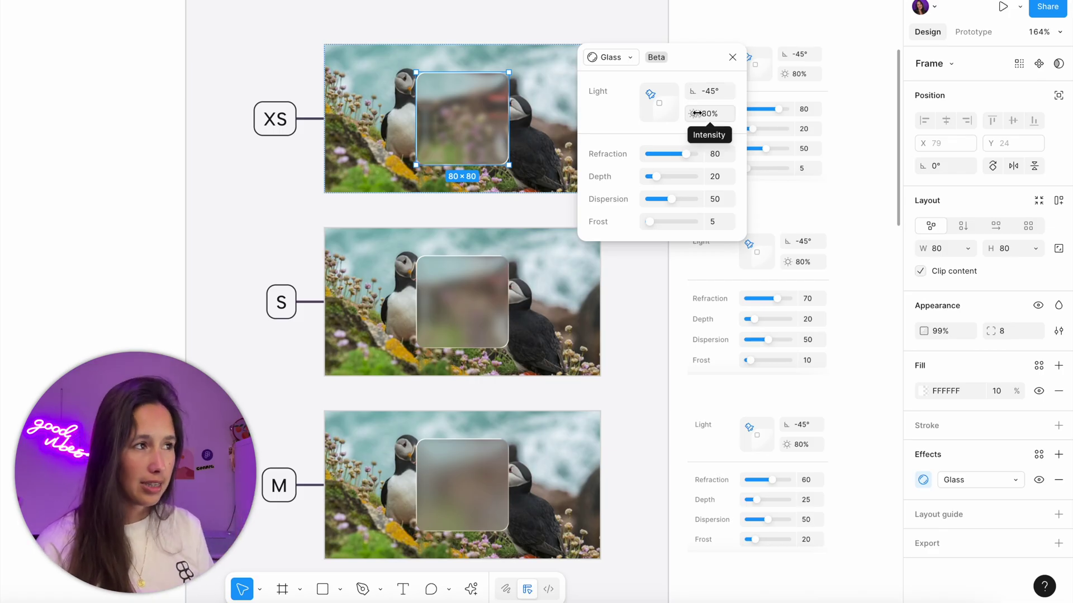
# Try glass light angles of 70° and -90° on the XS square, and return the angle to -45°
pyautogui.moveTo(696, 91); pyautogui.dragTo(570, 452)
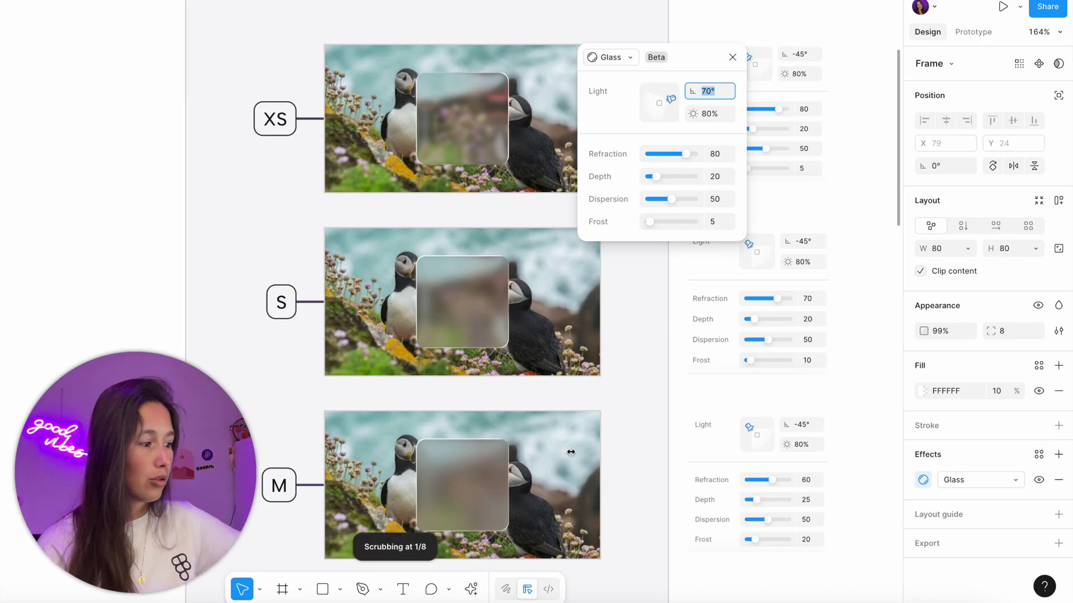
pyautogui.moveTo(694, 93); pyautogui.dragTo(646, 103)
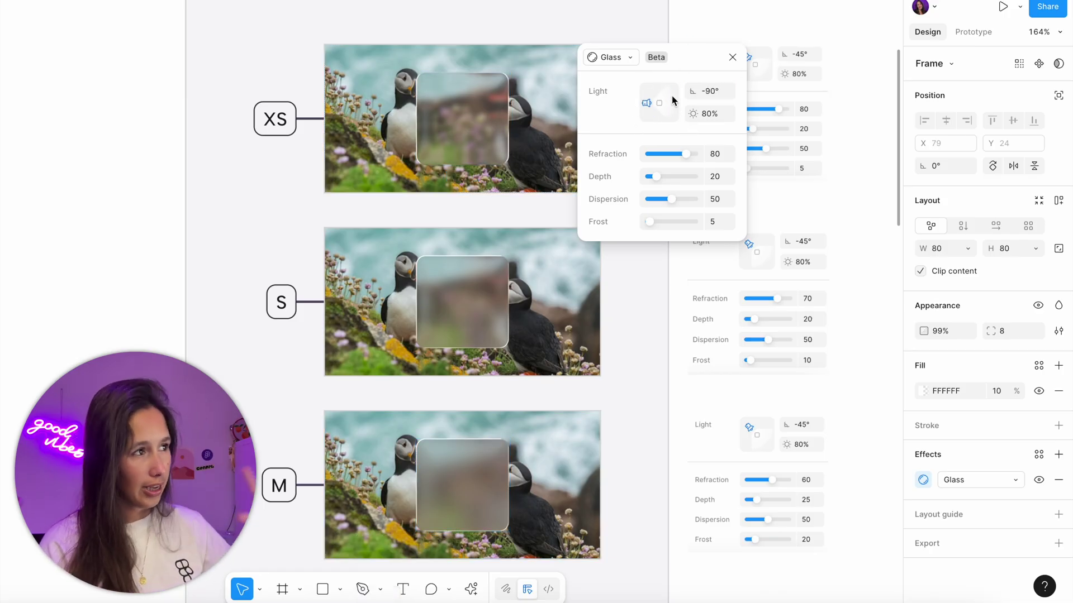
pyautogui.click(707, 89)
pyautogui.doubleClick(707, 88)
pyautogui.press('Return')
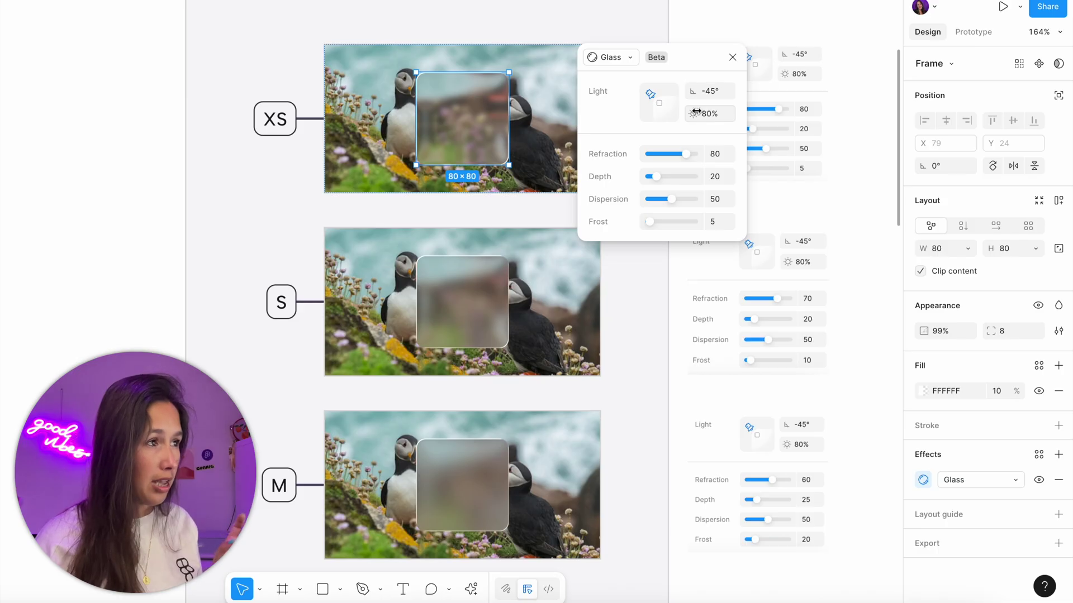
# Try a lower light intensity on the XS glass square, and return it to 80%
pyautogui.moveTo(696, 111); pyautogui.dragTo(623, 122)
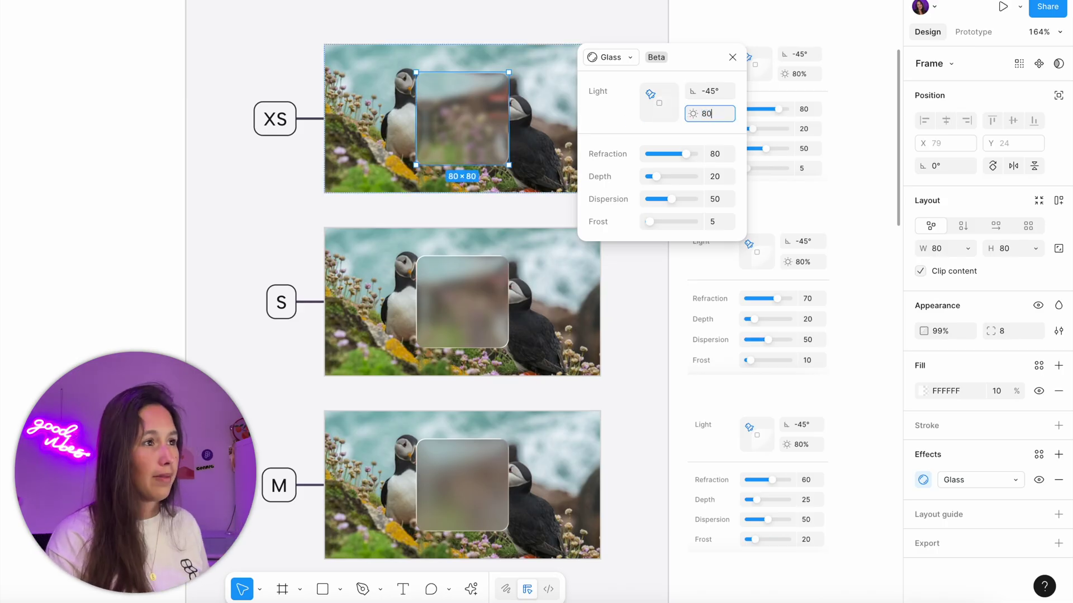
pyautogui.write('80')
pyautogui.press('Return')
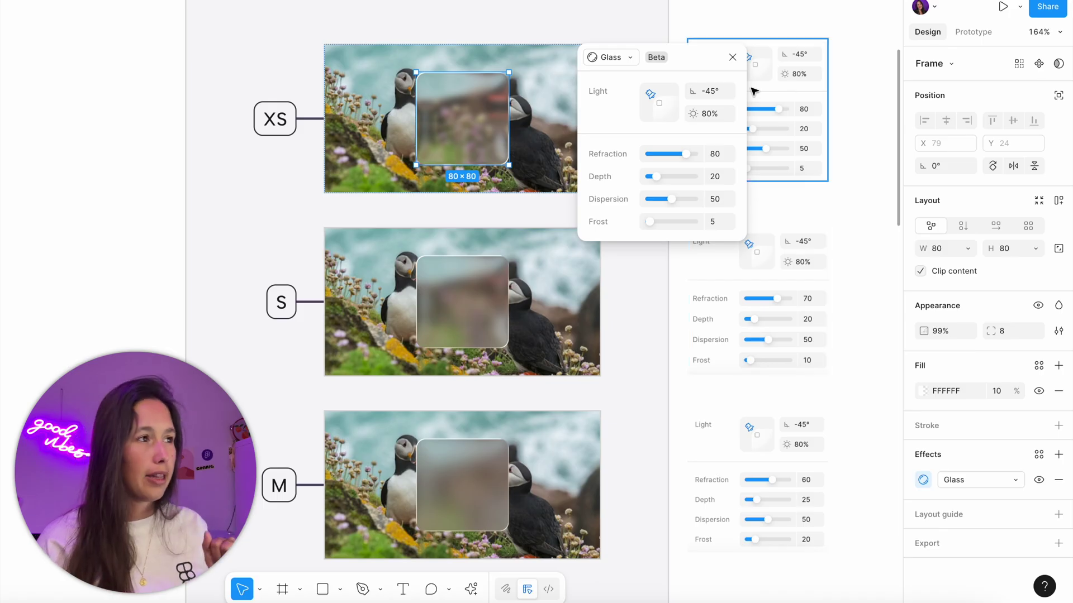
# Try a refraction of about 90 on the XS glass square, return it to 80 and close the glass settings
pyautogui.moveTo(686, 156)
pyautogui.mouseDown()
pyautogui.moveTo(646, 154)
pyautogui.moveTo(730, 152)
pyautogui.moveTo(585, 162)
pyautogui.moveTo(691, 158)
pyautogui.mouseUp()
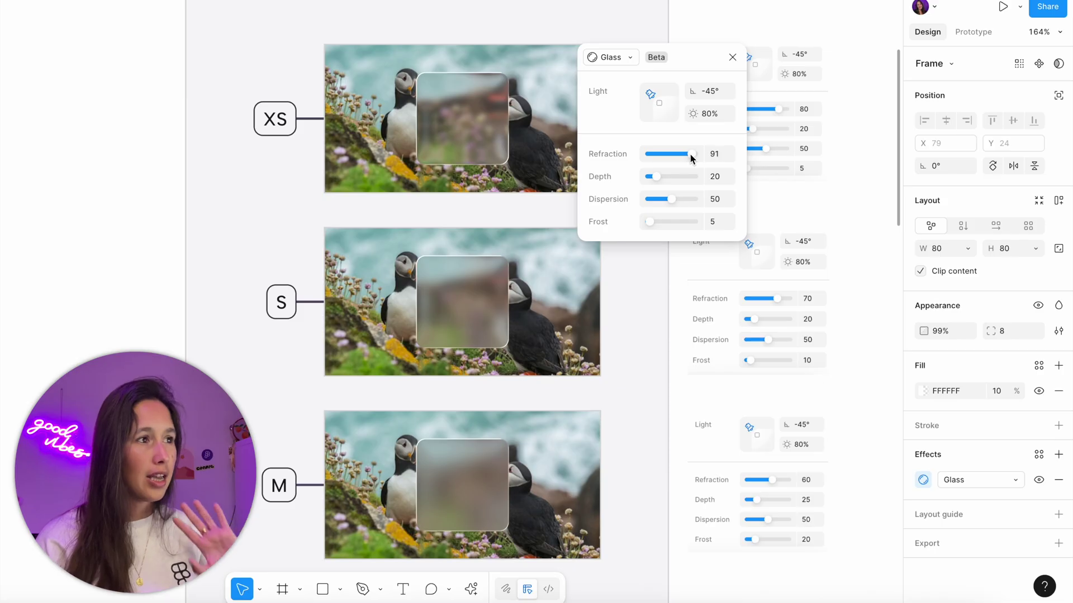
pyautogui.click(719, 155)
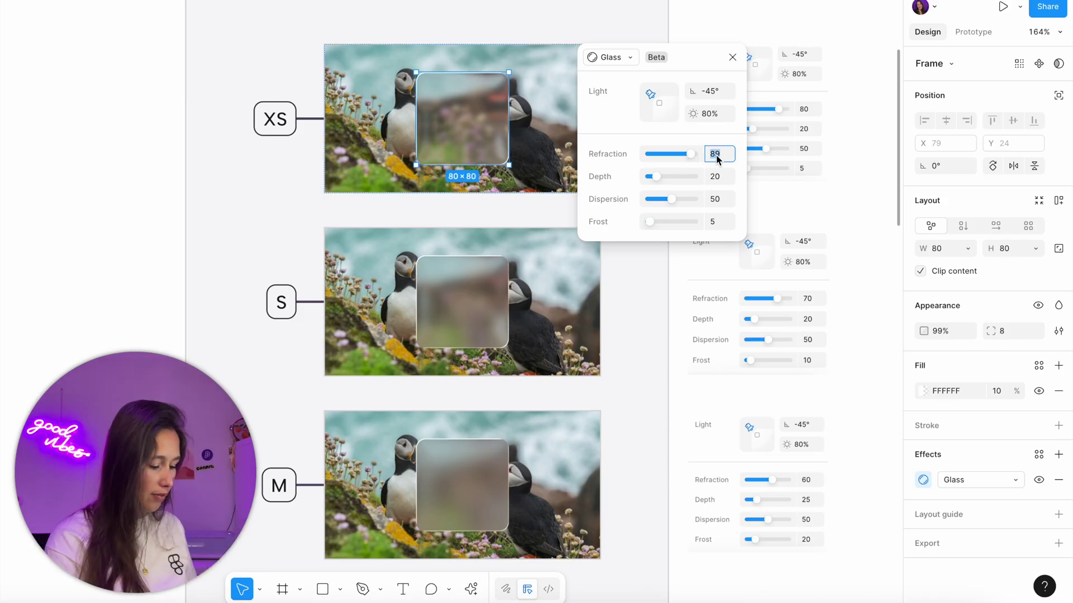
pyautogui.write('80')
pyautogui.press('Return')
pyautogui.click(842, 156)
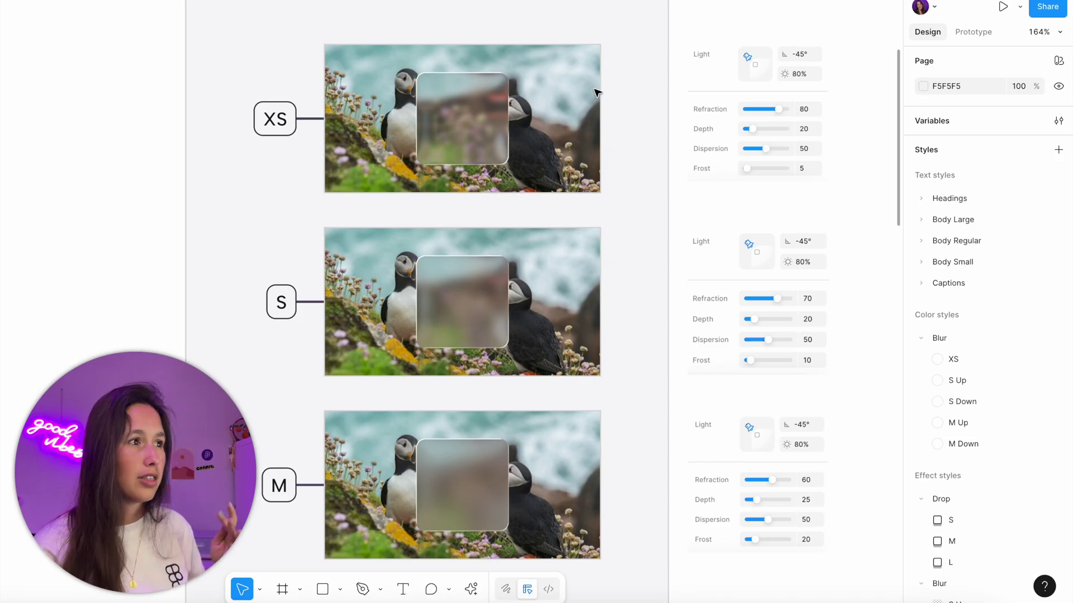
# Reopen the XS square's glass settings and compare its edges at dispersion 0 and 100
pyautogui.click(463, 118)
pyautogui.click(923, 480)
pyautogui.moveTo(868, 429); pyautogui.dragTo(744, 66)
pyautogui.moveTo(705, 203); pyautogui.dragTo(642, 206)
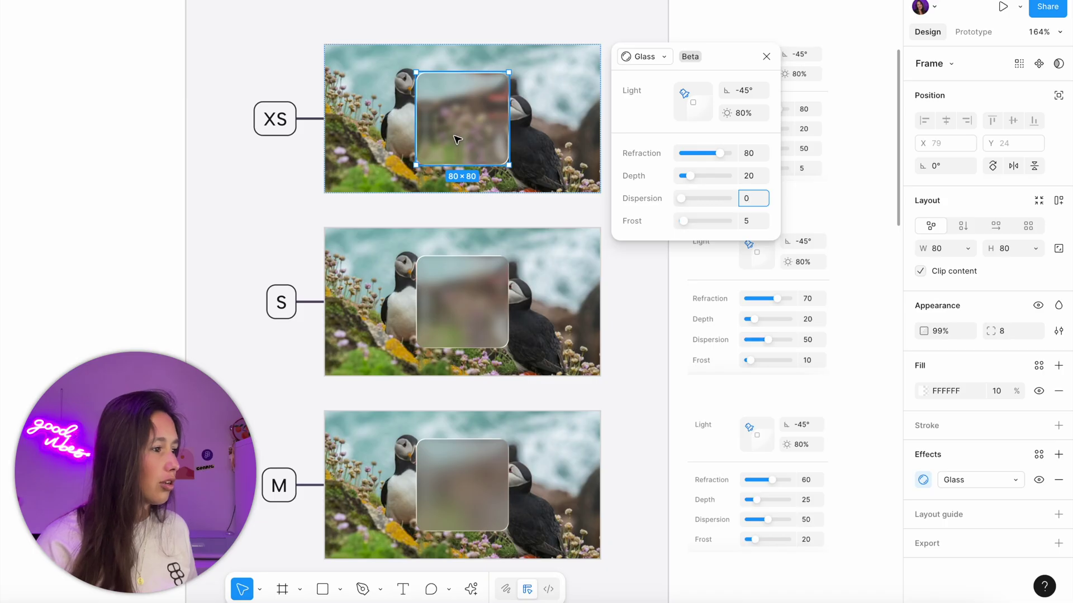
pyautogui.scroll(10, 475, 146)
pyautogui.moveTo(683, 198); pyautogui.dragTo(789, 199)
pyautogui.scroll(-5, 486, 170)
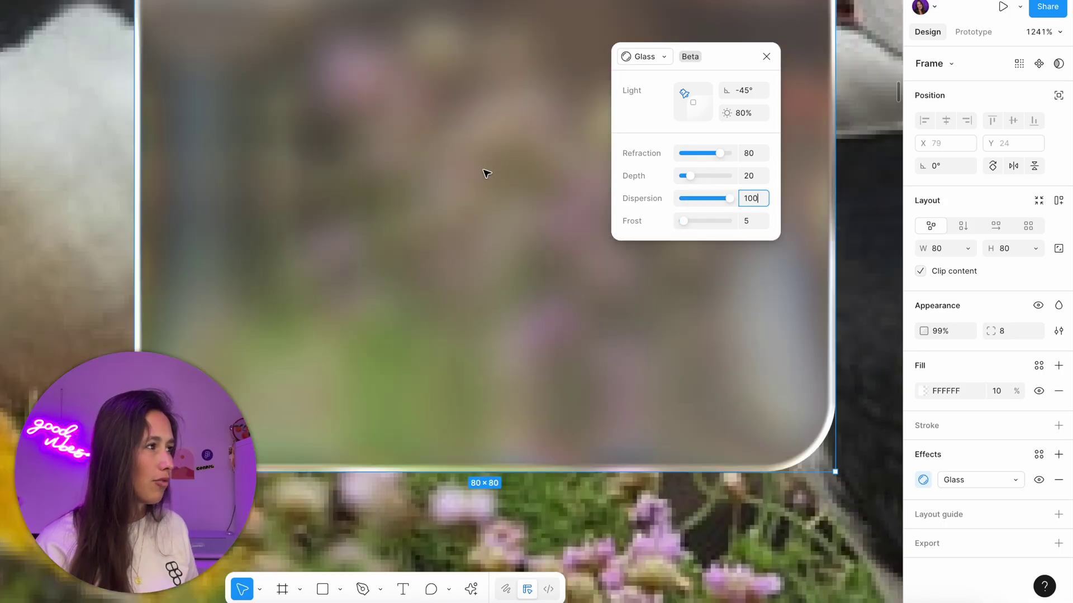
pyautogui.scroll(-2, 497, 183)
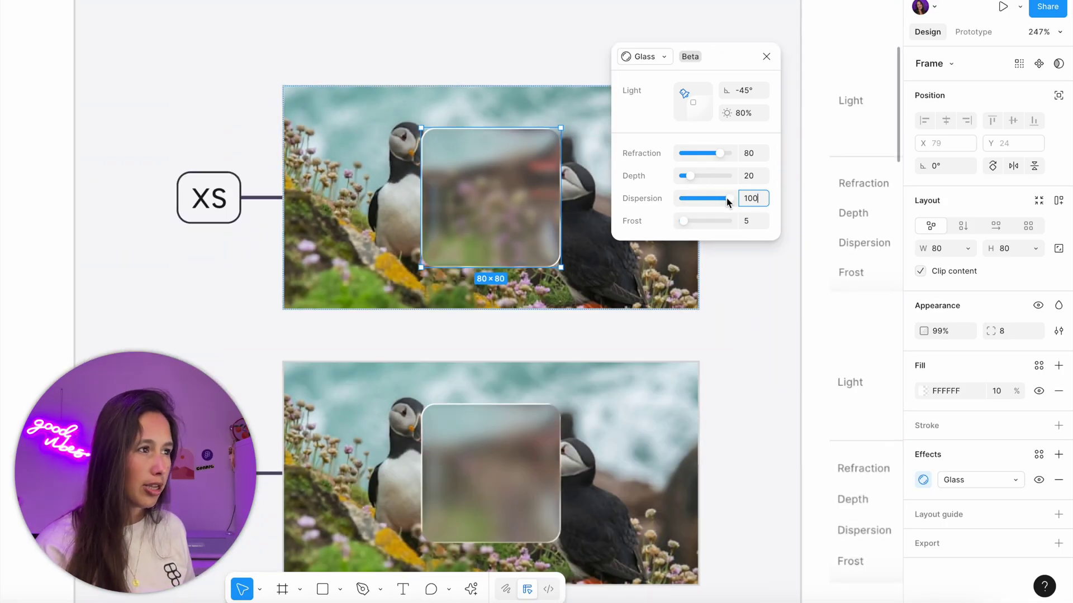
# Lower the XS glass dispersion to 82, and set it back to the reference value of 50
pyautogui.moveTo(729, 199); pyautogui.dragTo(721, 203)
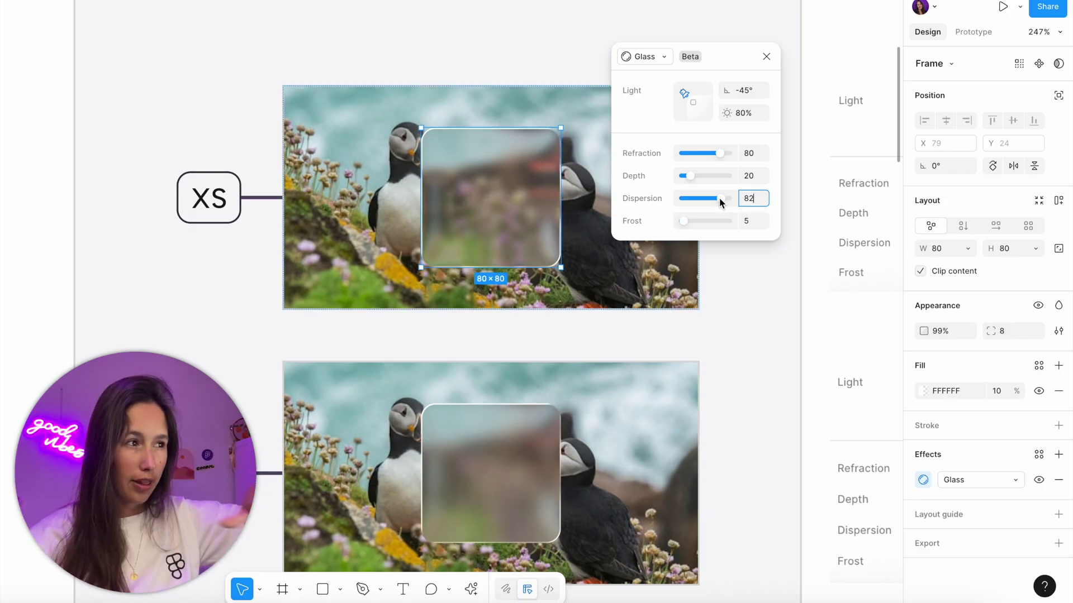
pyautogui.moveTo(791, 268); pyautogui.dragTo(606, 246)
pyautogui.click(757, 199)
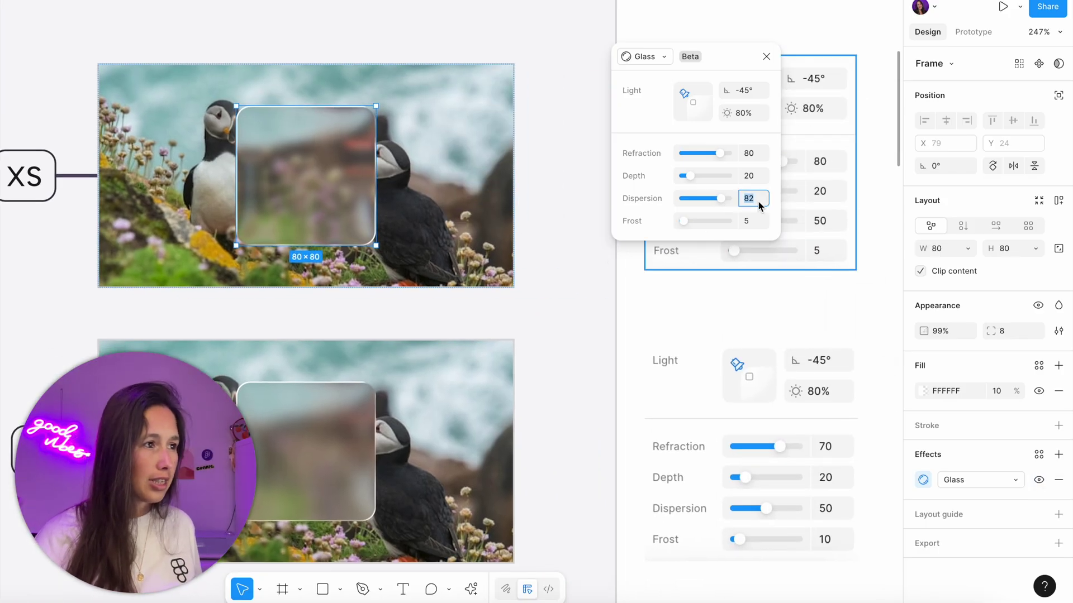
pyautogui.write('50')
pyautogui.press('Return')
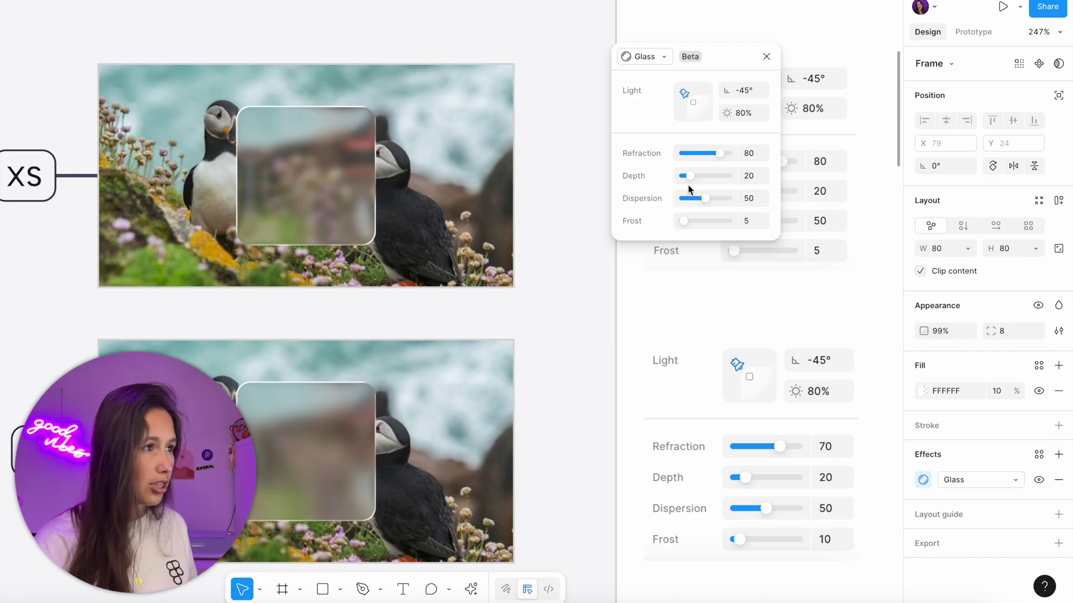
# Raise both the depth and the dispersion of the XS glass square to 100
pyautogui.moveTo(691, 180); pyautogui.dragTo(752, 180)
pyautogui.click(752, 177)
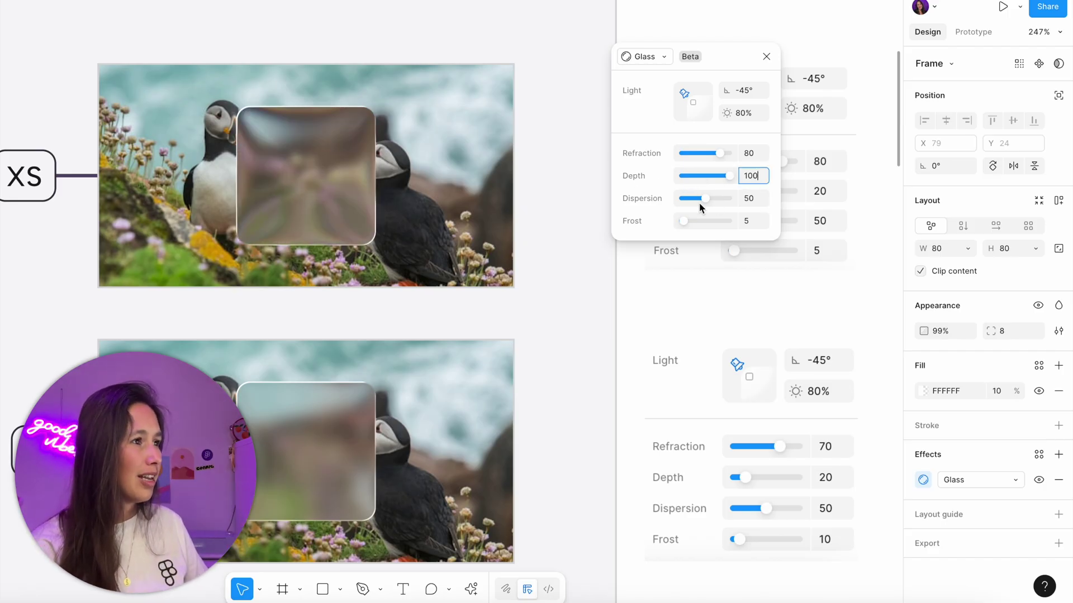
pyautogui.moveTo(700, 206); pyautogui.dragTo(803, 200)
pyautogui.scroll(5, 347, 168)
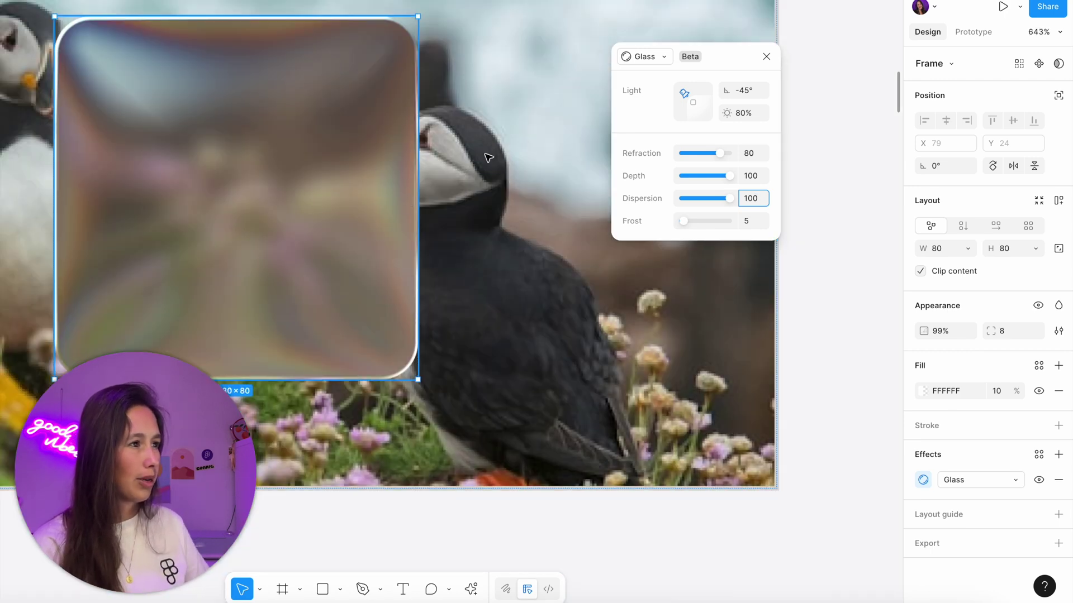
# Set the XS glass square's dispersion to 20
pyautogui.click(758, 200)
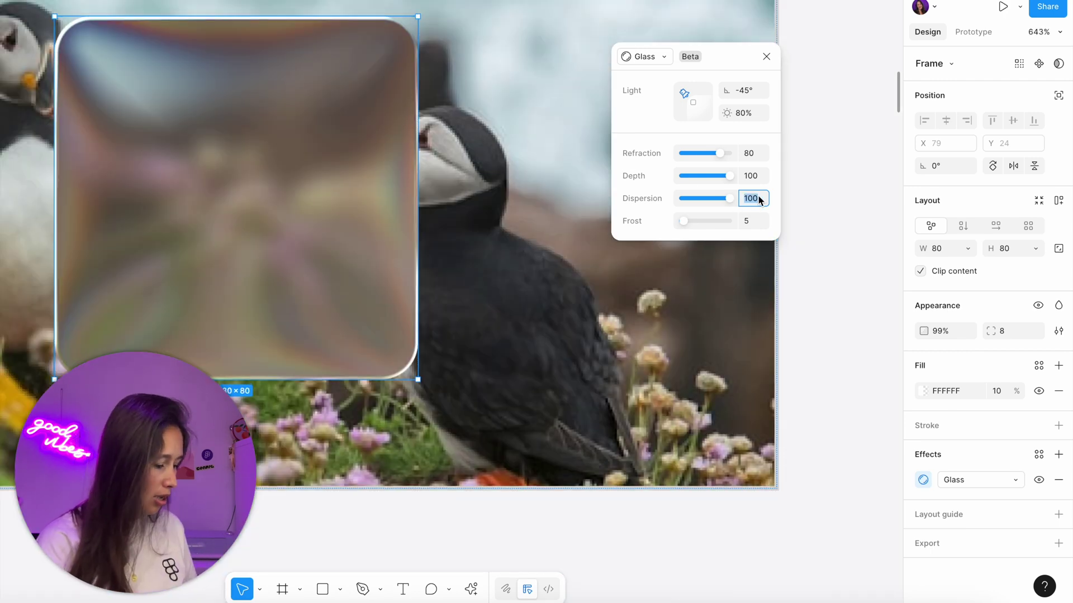
pyautogui.write('20')
pyautogui.press('Return')
# Set the XS glass square's dispersion to 50
pyautogui.scroll(-10, 603, 272)
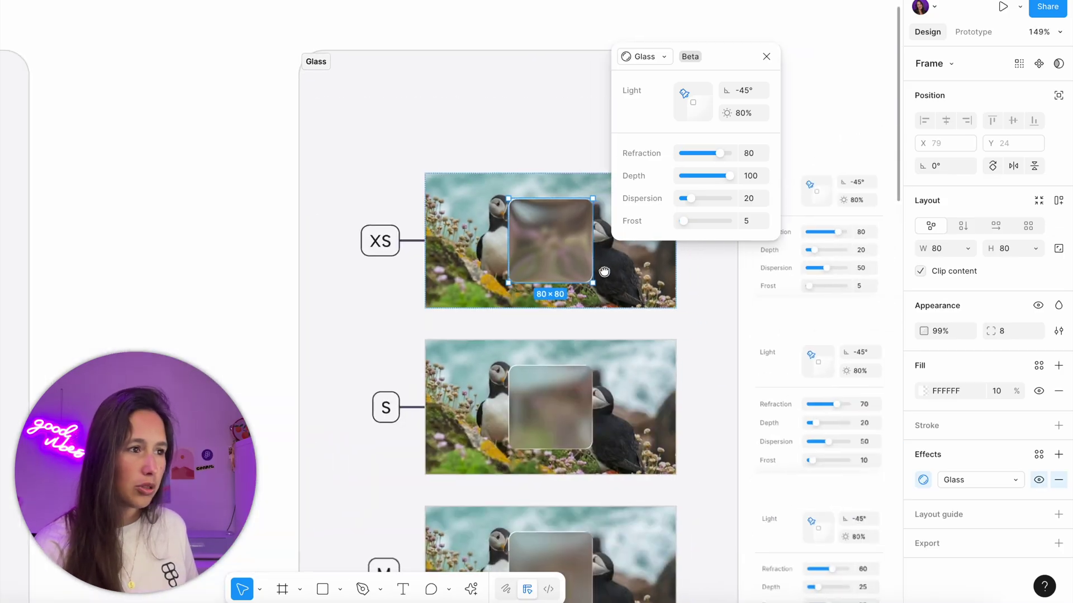
pyautogui.hscroll(3, 604, 271)
pyautogui.click(741, 196)
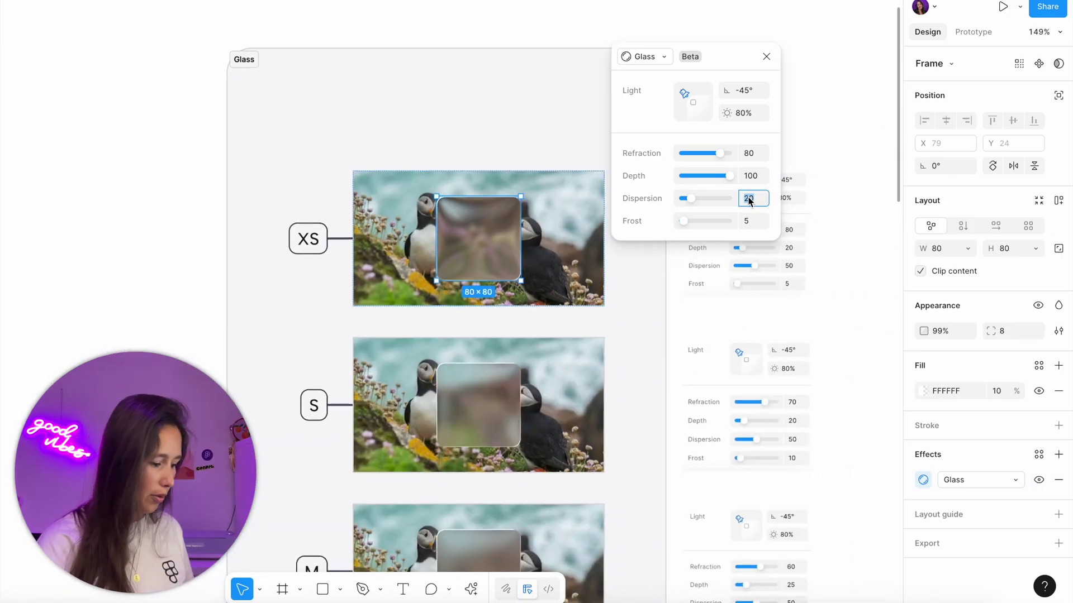
pyautogui.press('Return')
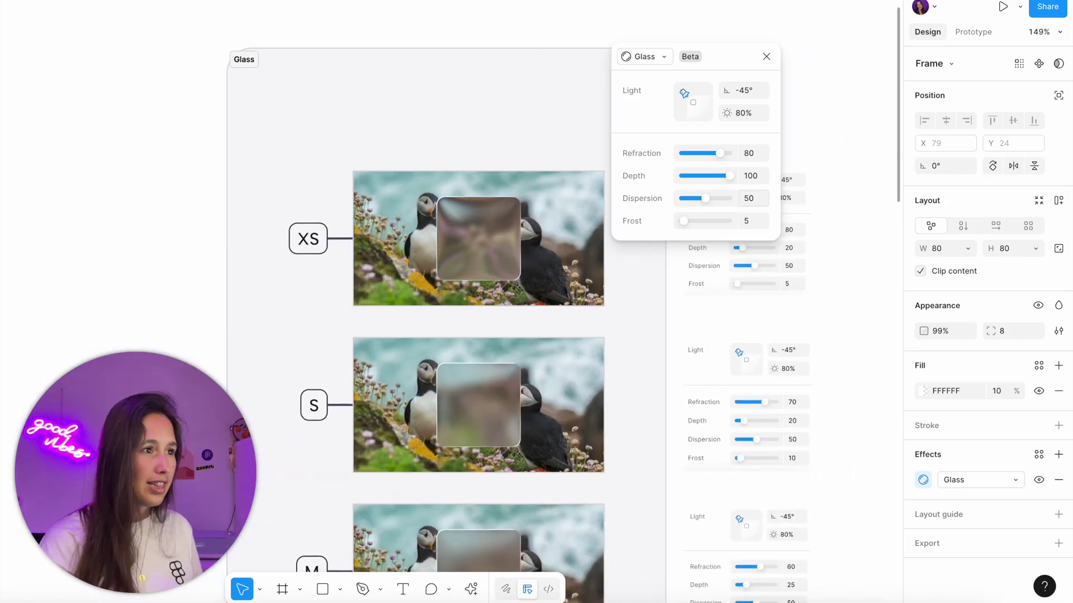
# Set the XS glass square's depth to 20
pyautogui.click(752, 171)
pyautogui.write('20')
pyautogui.press('Return')
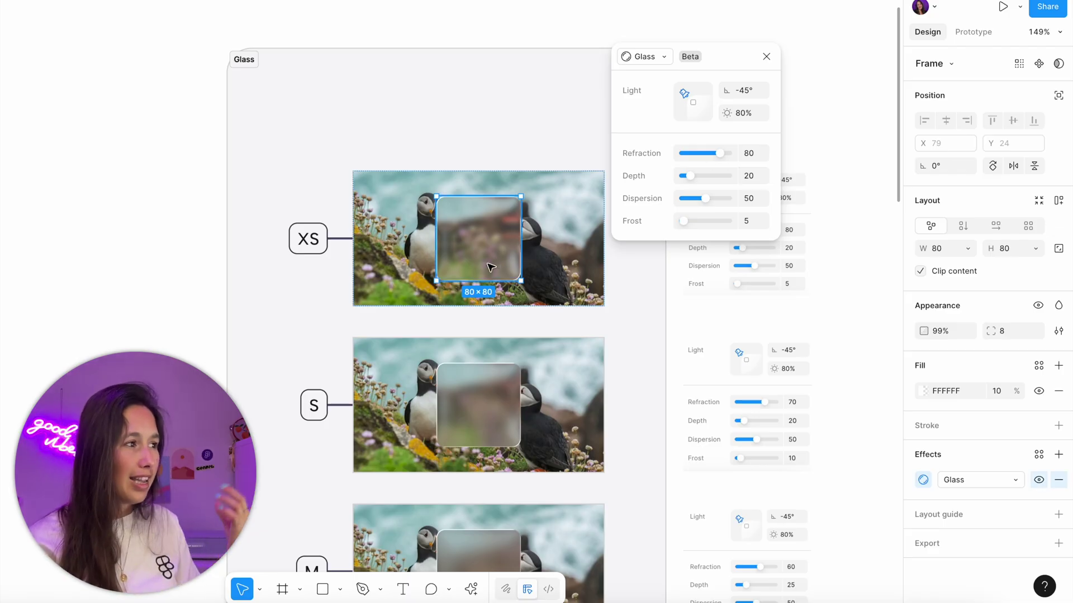
pyautogui.moveTo(514, 266)
pyautogui.mouseDown()
pyautogui.moveTo(465, 277)
pyautogui.moveTo(550, 280)
pyautogui.moveTo(540, 267)
pyautogui.moveTo(504, 291)
pyautogui.moveTo(498, 262)
pyautogui.mouseUp()
pyautogui.click(586, 358)
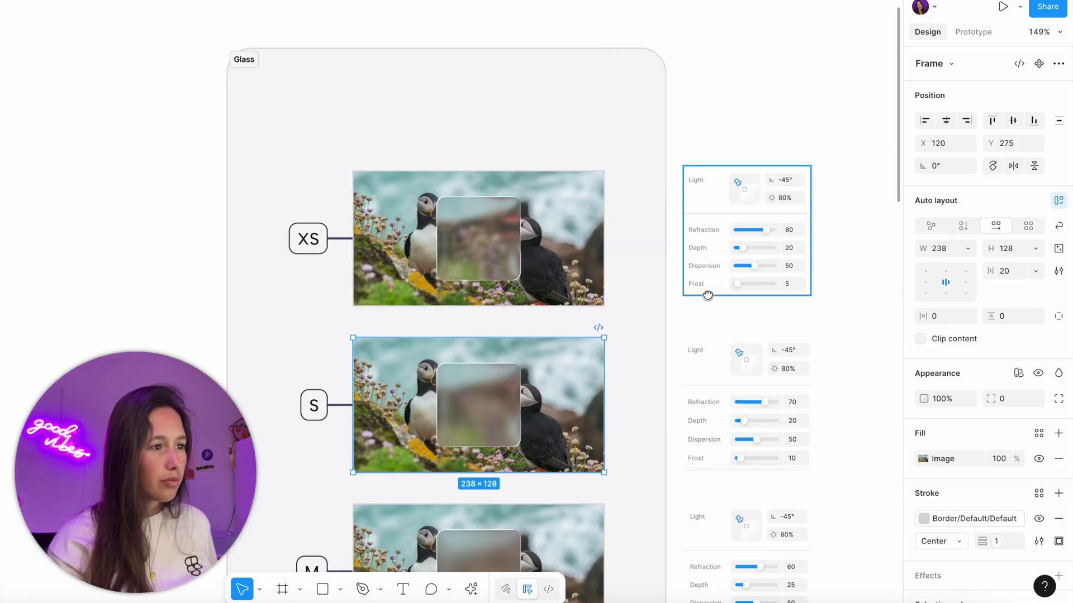
# Open the XS glass square's effect settings again and lower the frost to 0
pyautogui.scroll(-4, 685, 227)
pyautogui.click(445, 173)
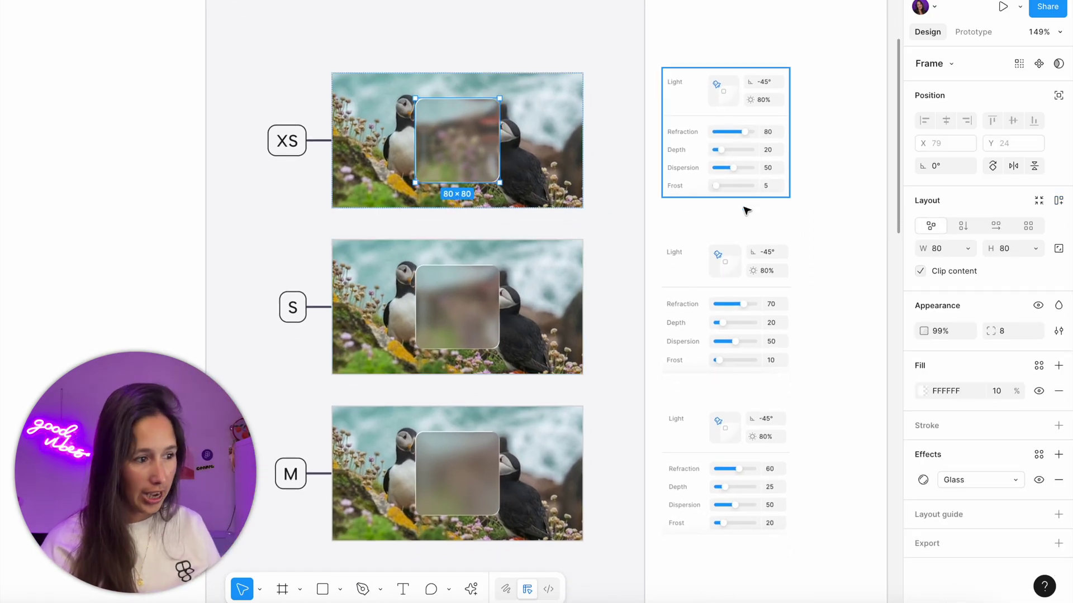
pyautogui.click(923, 480)
pyautogui.moveTo(869, 415); pyautogui.dragTo(792, 101)
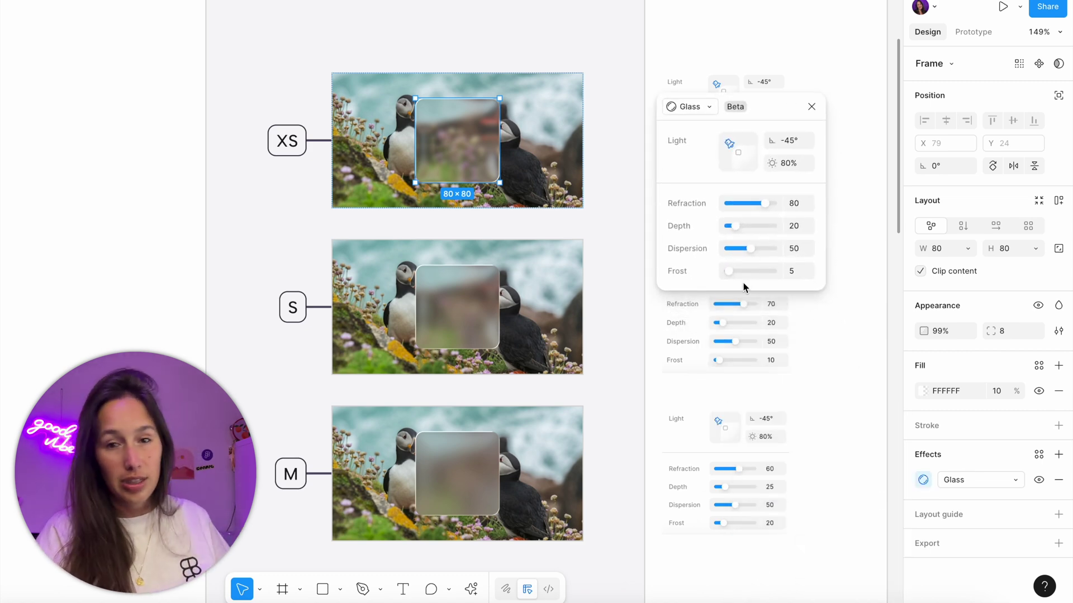
pyautogui.moveTo(728, 271); pyautogui.dragTo(665, 271)
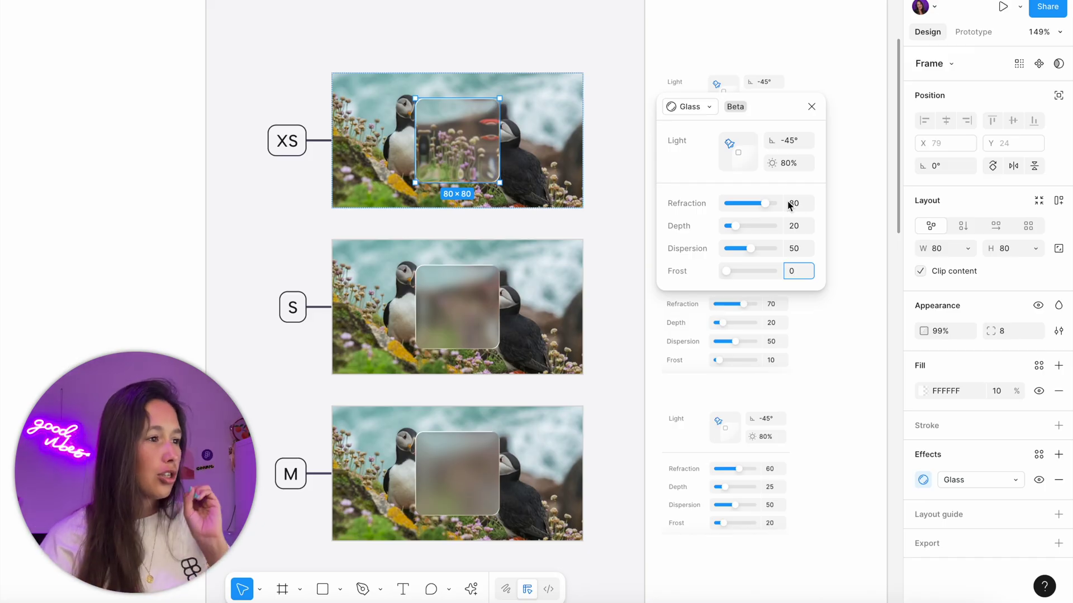
# Set the XS glass square's frost to 5 and close its effect settings
pyautogui.moveTo(773, 110); pyautogui.dragTo(642, 34)
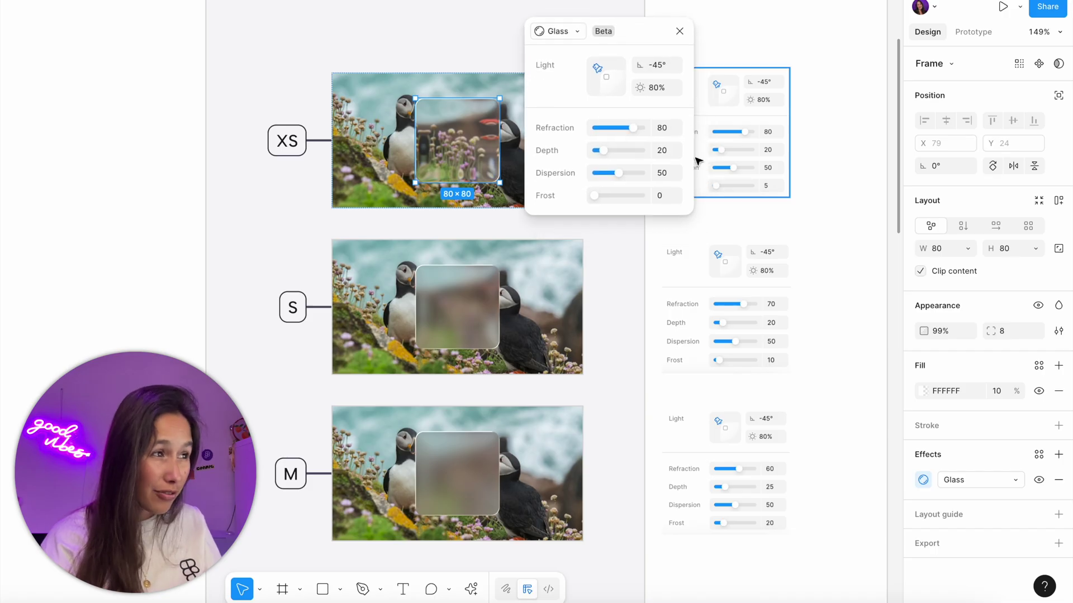
pyautogui.click(668, 199)
pyautogui.write('5')
pyautogui.press('Return')
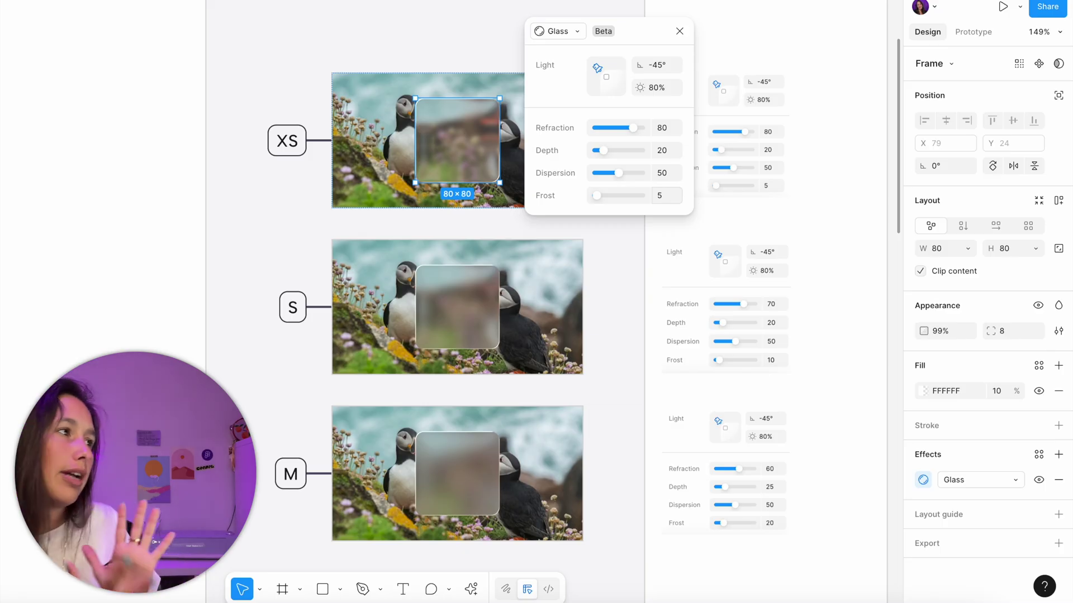
pyautogui.click(679, 30)
pyautogui.moveTo(679, 31); pyautogui.dragTo(692, 35)
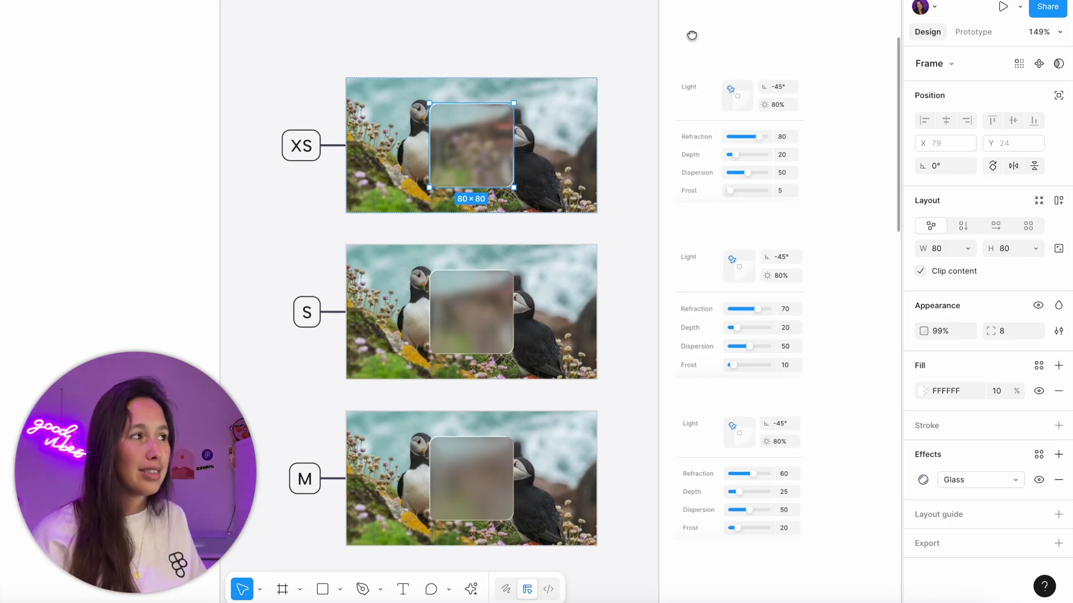
# Save the XS square's glass effect as a new effect style named "Glass / XS"
pyautogui.click(1039, 454)
pyautogui.click(872, 358)
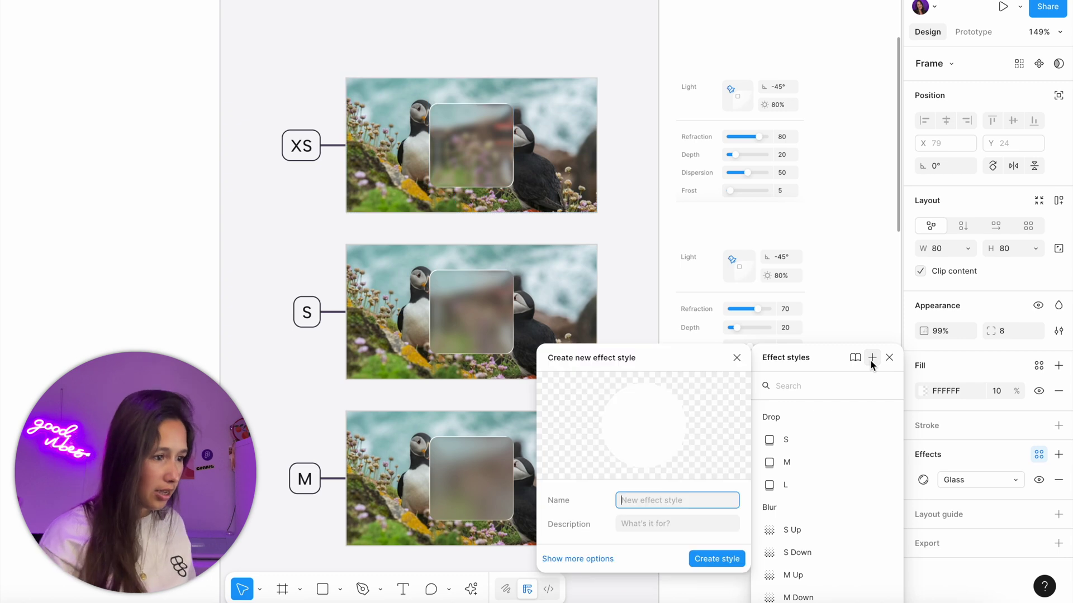
pyautogui.write('Glass /')
pyautogui.hotkey('ctrl', 'a')
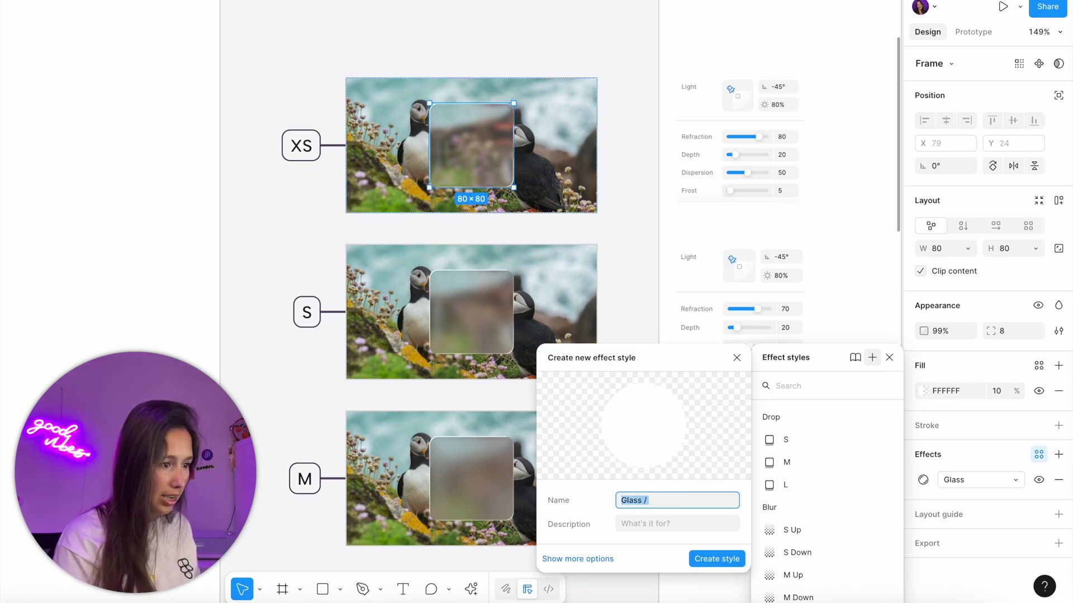
pyautogui.press('Right')
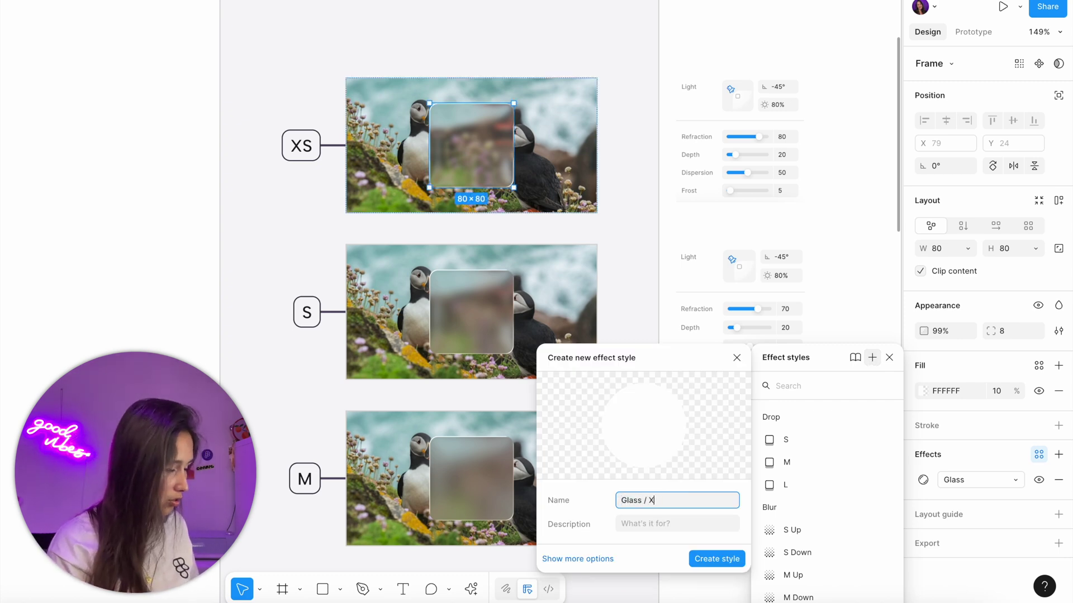
pyautogui.press('Return')
# Save the S square's glass effect as a new effect style named "Glass / S"
pyautogui.click(471, 312)
pyautogui.click(1039, 454)
pyautogui.write('Glass /')
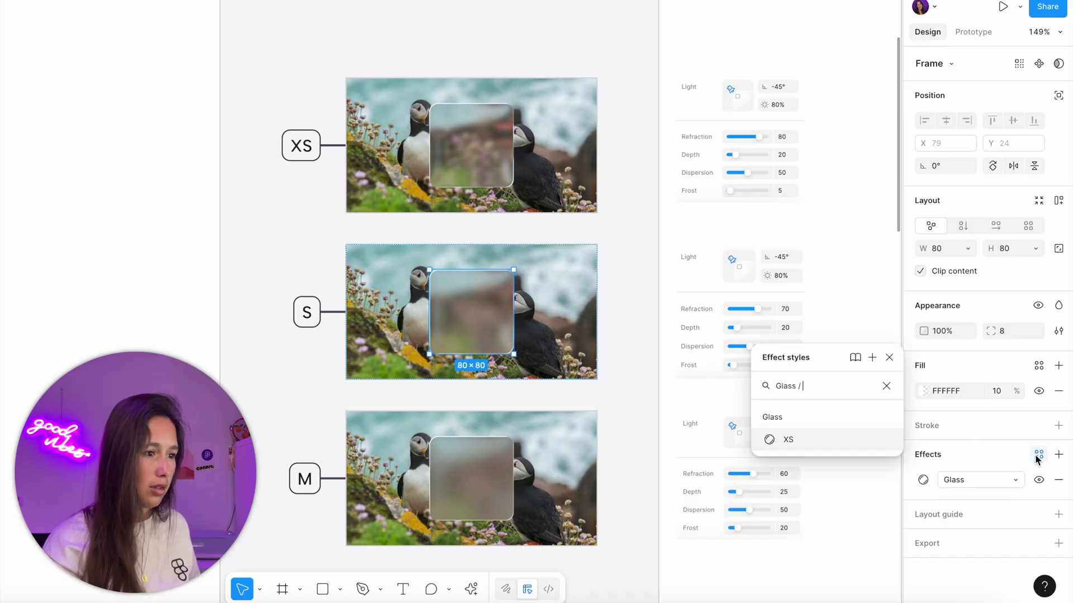
pyautogui.click(872, 359)
pyautogui.write('S')
pyautogui.press('Return')
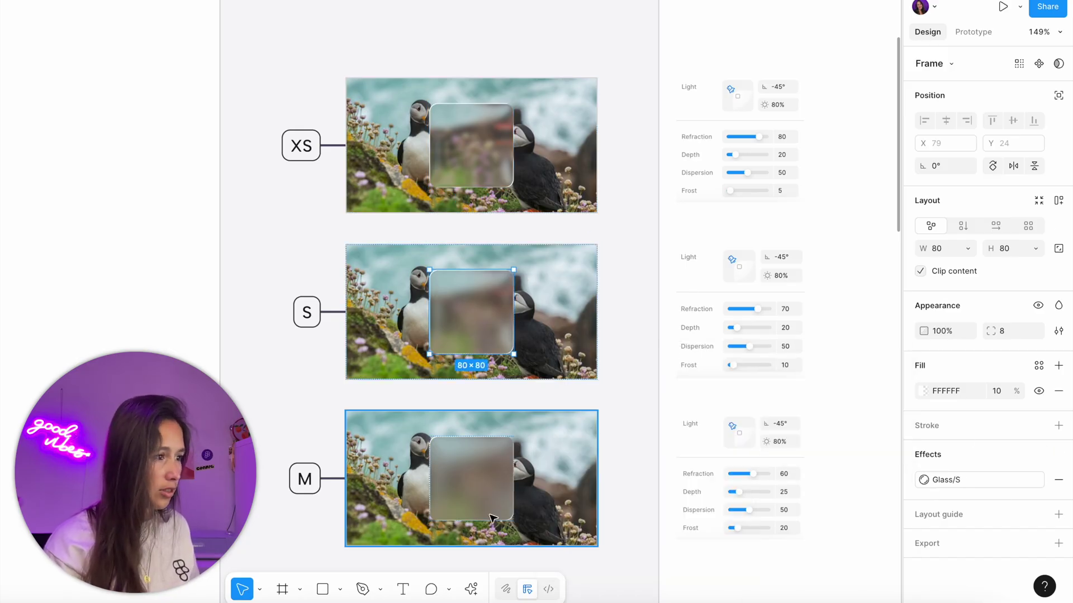
# Save the M square's glass effect as a new effect style named "Glass / M"
pyautogui.click(471, 479)
pyautogui.click(1038, 454)
pyautogui.click(872, 358)
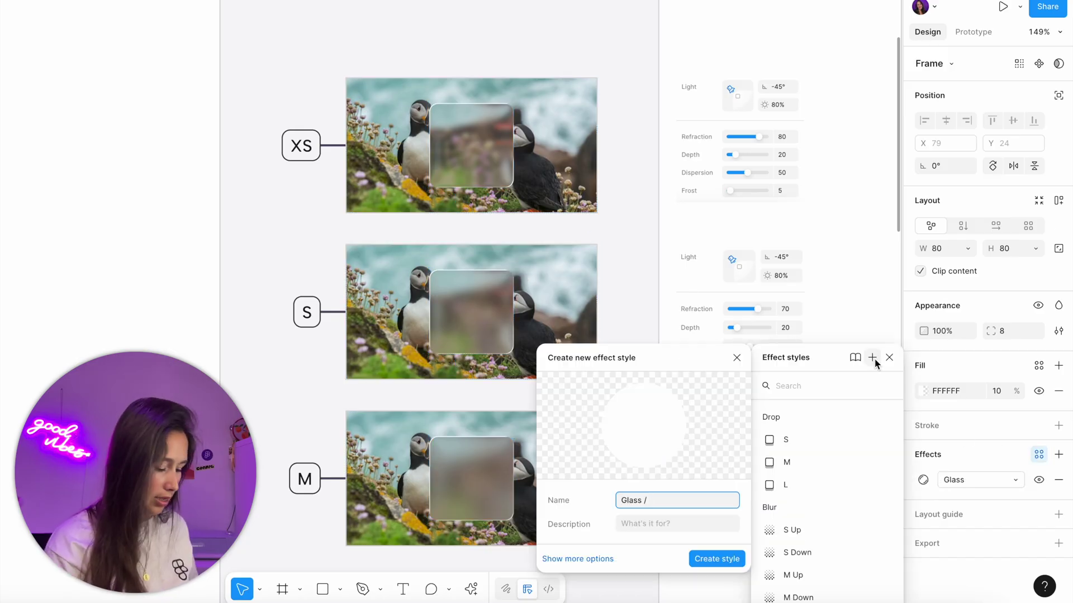
pyautogui.write('M')
pyautogui.press('Return')
# Clear the selection and review the file's saved color and effect styles, including the Glass group
pyautogui.scroll(5, 714, 168)
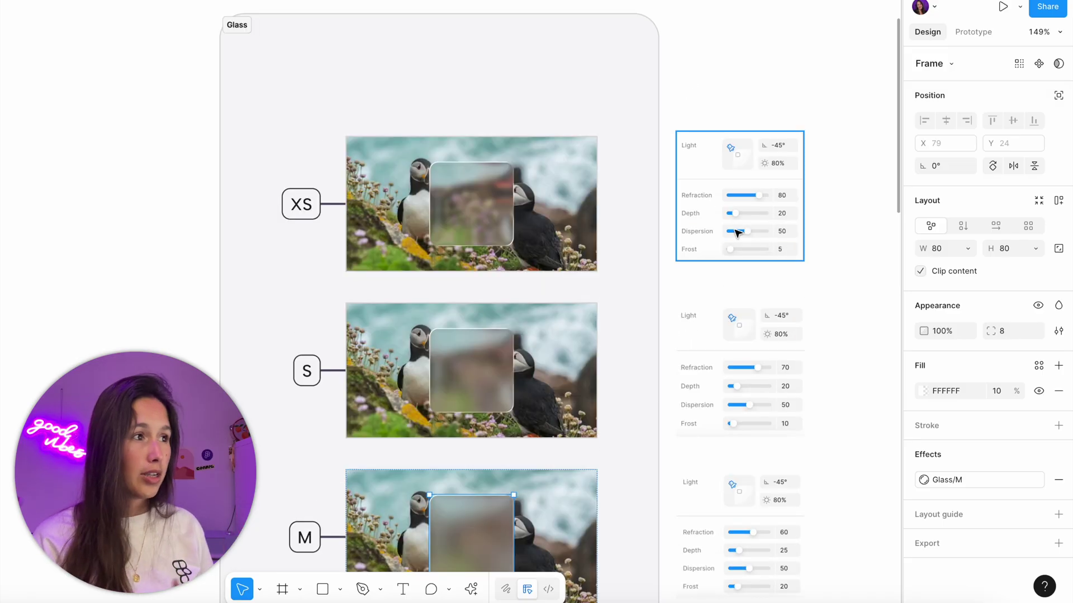
pyautogui.hscroll(3, 572, 58)
pyautogui.click(572, 57)
pyautogui.scroll(-1, 1035, 452)
pyautogui.scroll(-3, 1035, 453)
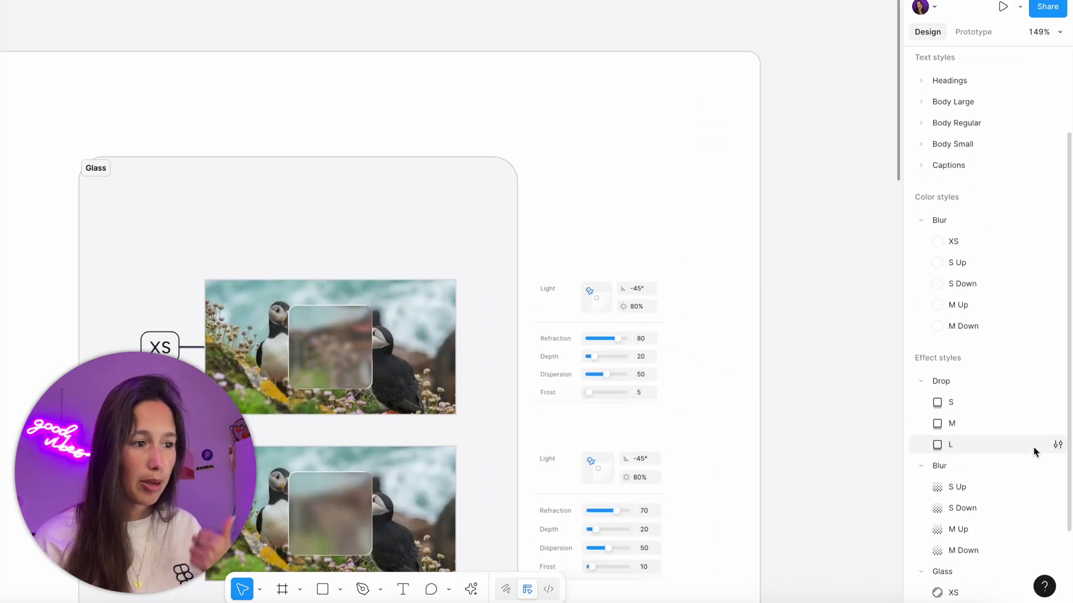